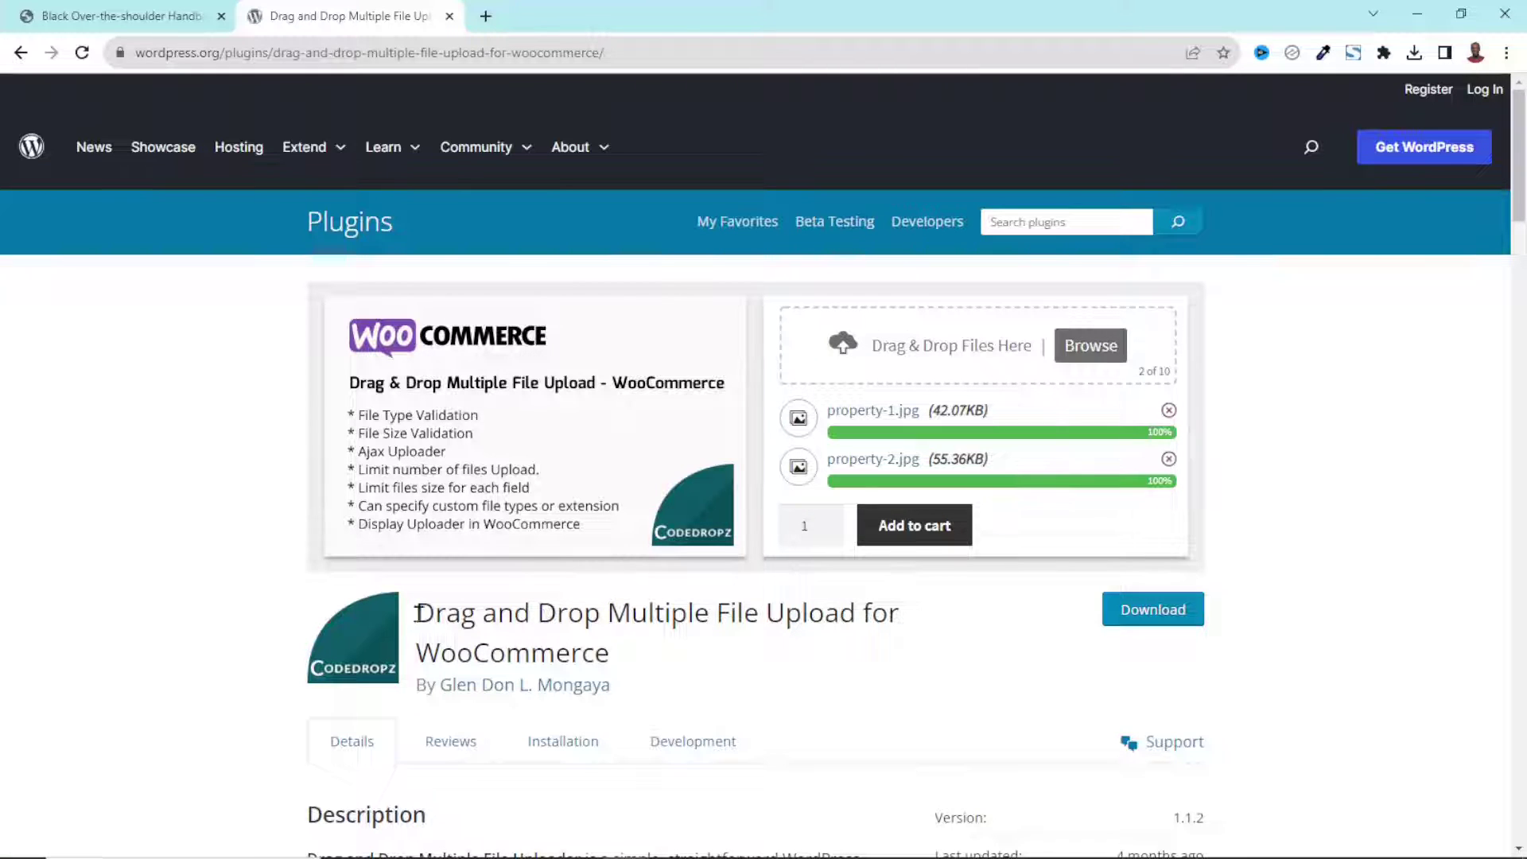
Step: Copy the plugin title "Drag and Drop Multiple File Upload for WooCommerce" from its WordPress.org page and close that page
{"action": "left_click_drag", "start_coordinate": [415, 612], "coordinate": [621, 652]}
{"action": "right_click", "coordinate": [593, 630]}
{"action": "left_click", "coordinate": [625, 641]}
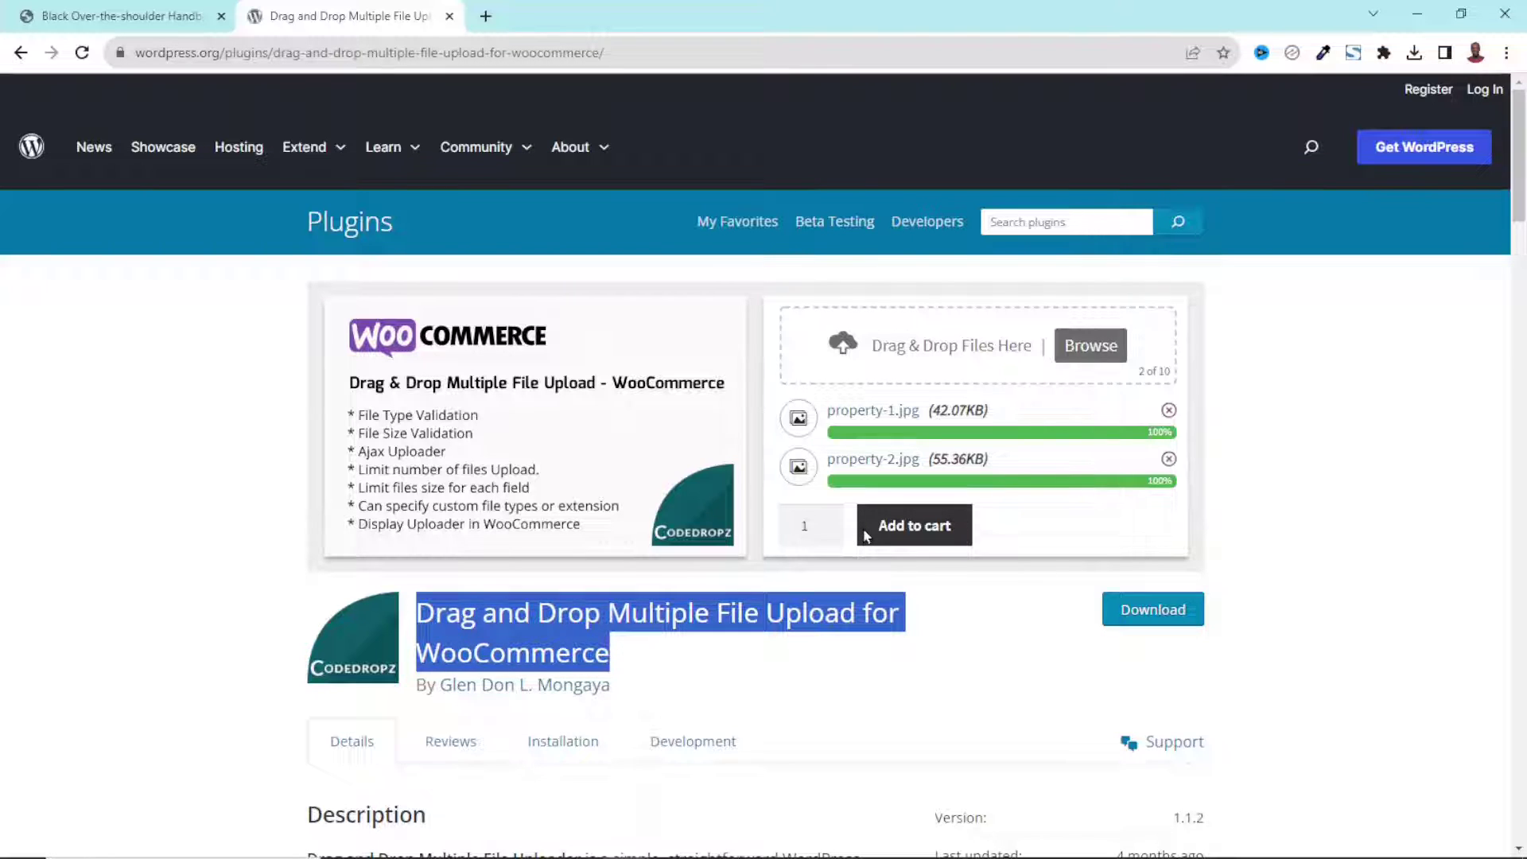
{"action": "left_click", "coordinate": [448, 17]}
Step: Search for "Drag and Drop Multiple File Upload for WooCommerce" among the new plugins available in the WordPress dashboard
{"action": "mouse_move", "coordinate": [92, 93]}
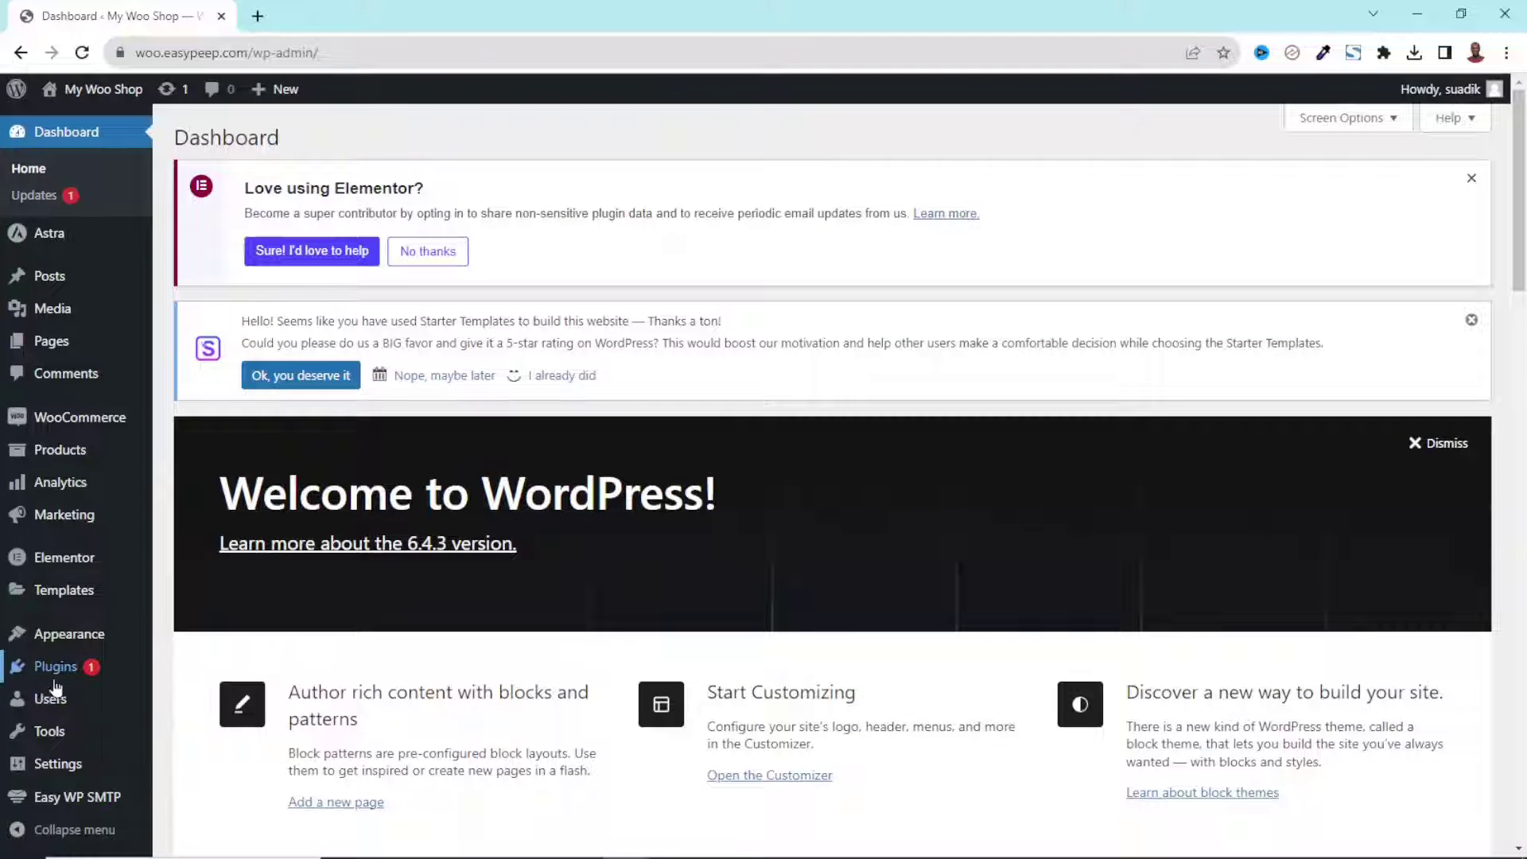
{"action": "mouse_move", "coordinate": [55, 669]}
{"action": "left_click", "coordinate": [212, 696]}
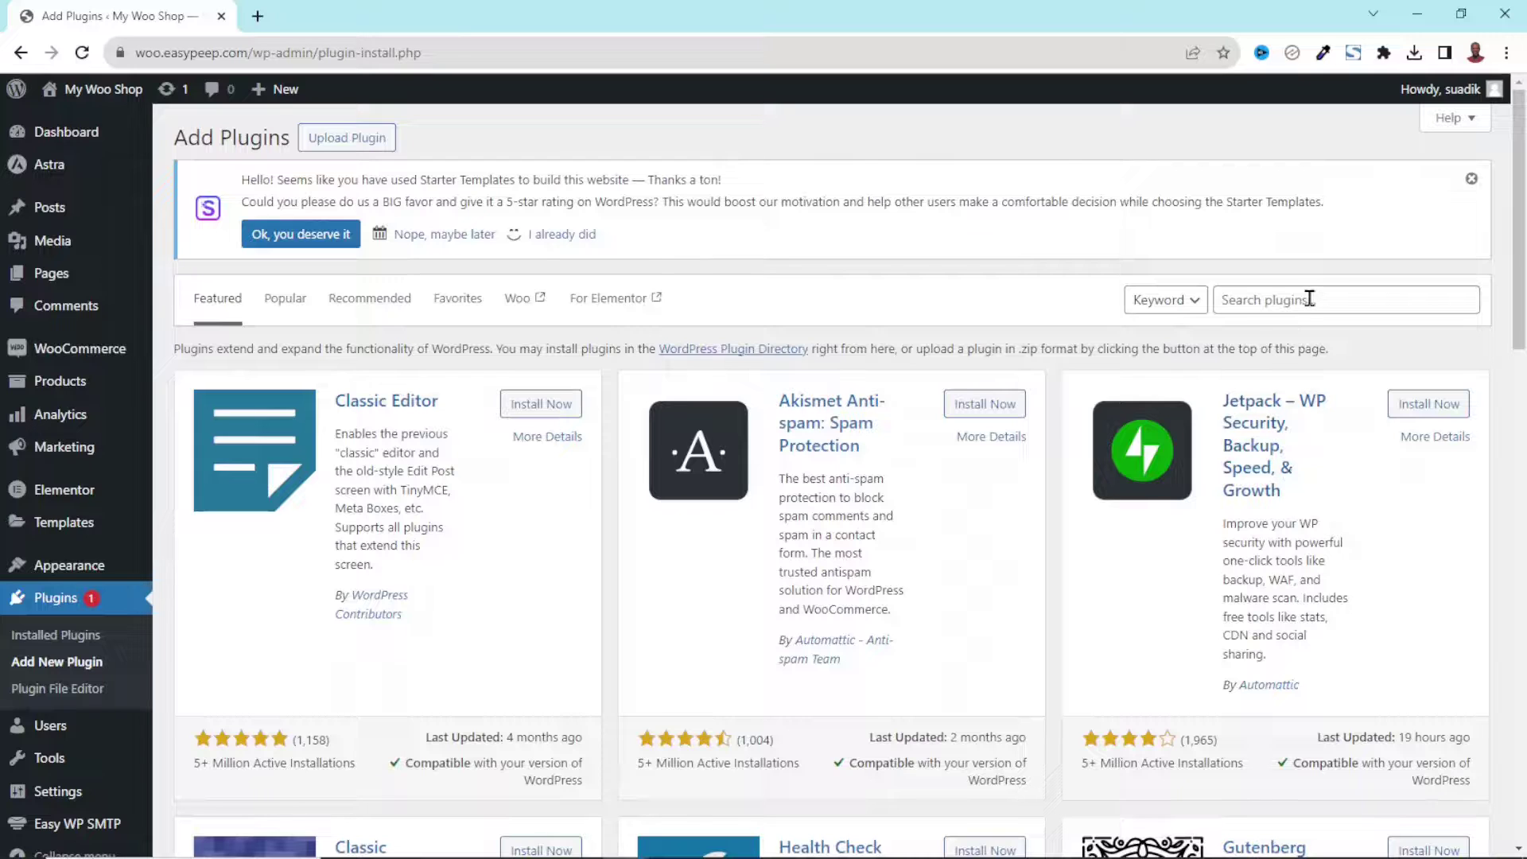
{"action": "left_click", "coordinate": [1309, 299]}
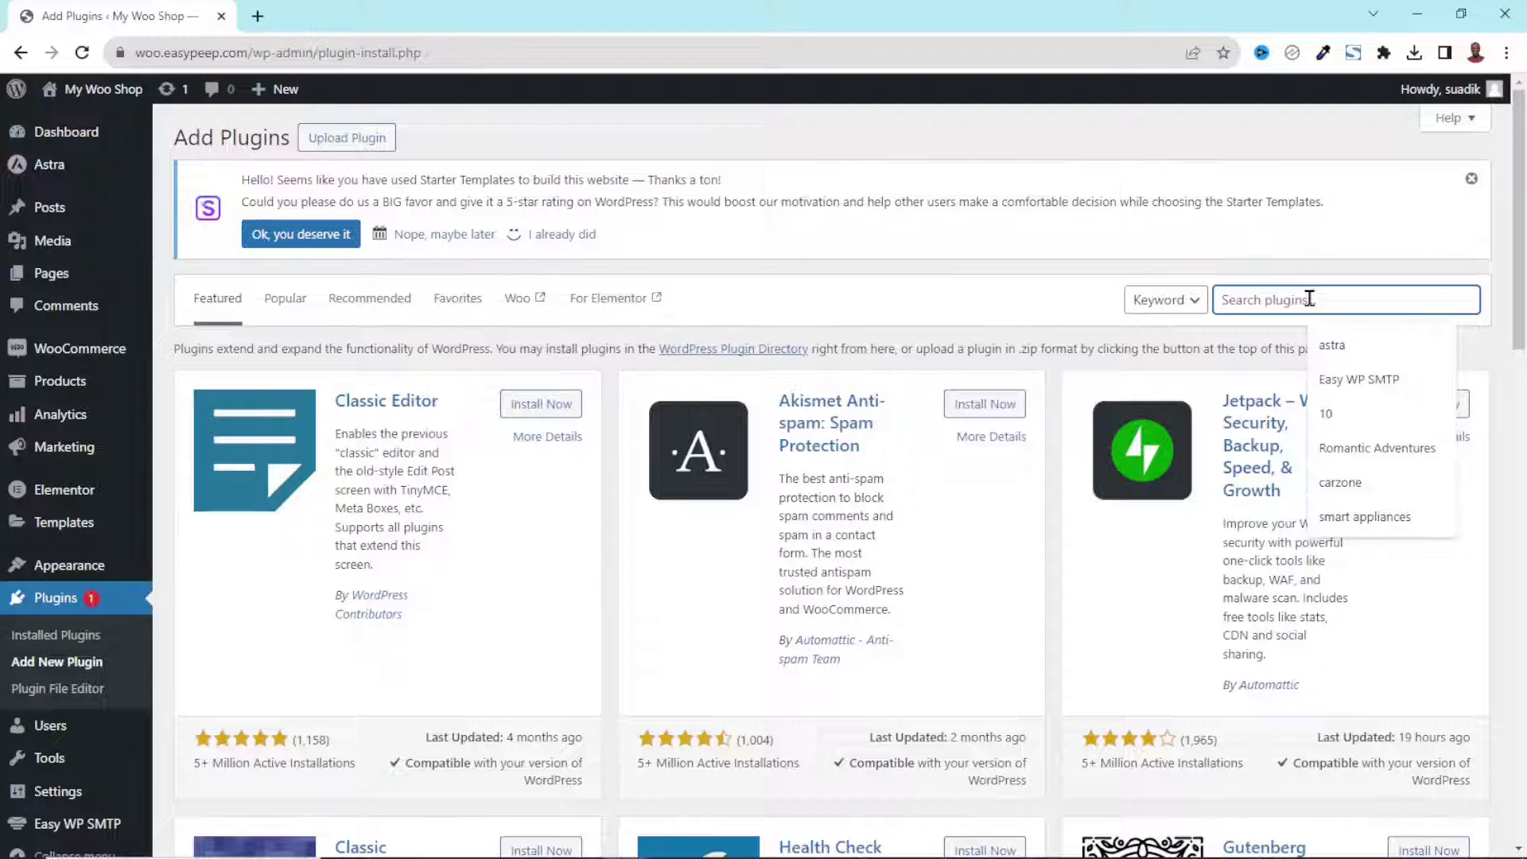
{"action": "key", "text": "ctrl+v"}
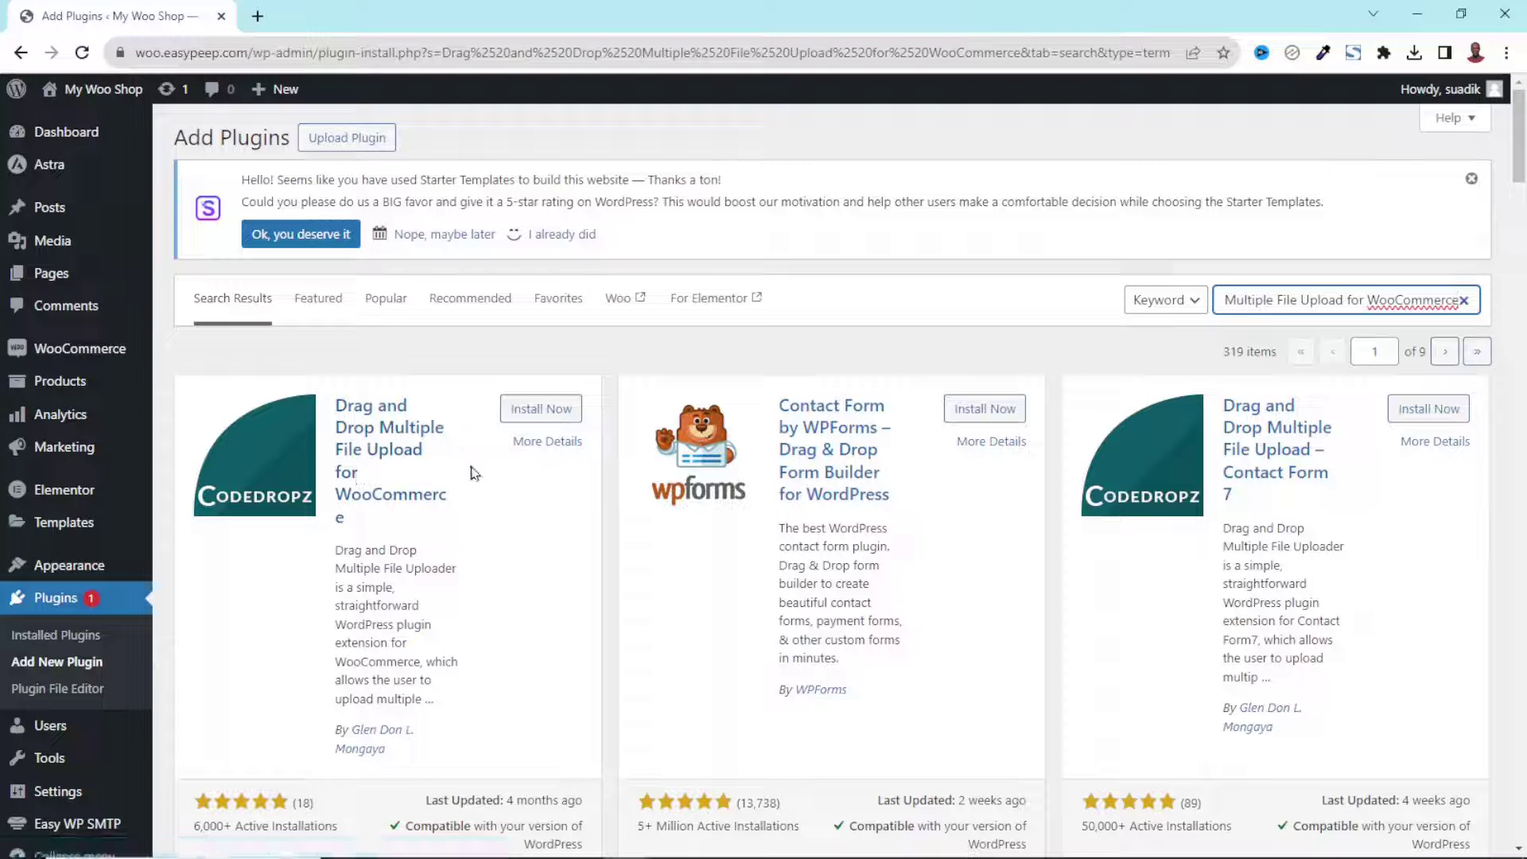
Step: Install and activate the Drag and Drop Multiple File Upload for WooCommerce plugin by CodeDropz
{"action": "left_click", "coordinate": [535, 410]}
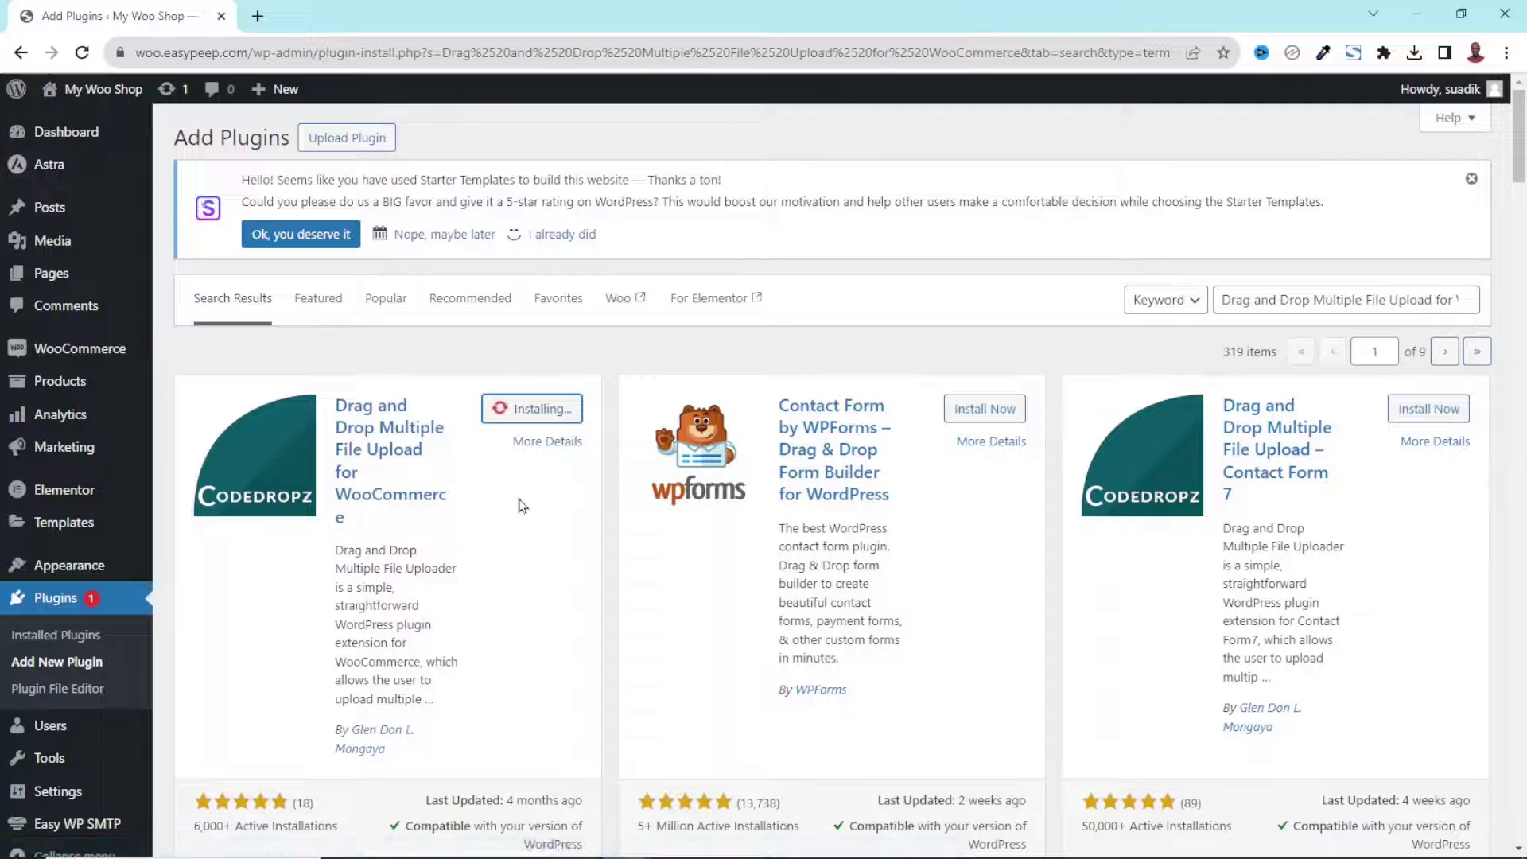
{"action": "left_click", "coordinate": [547, 415]}
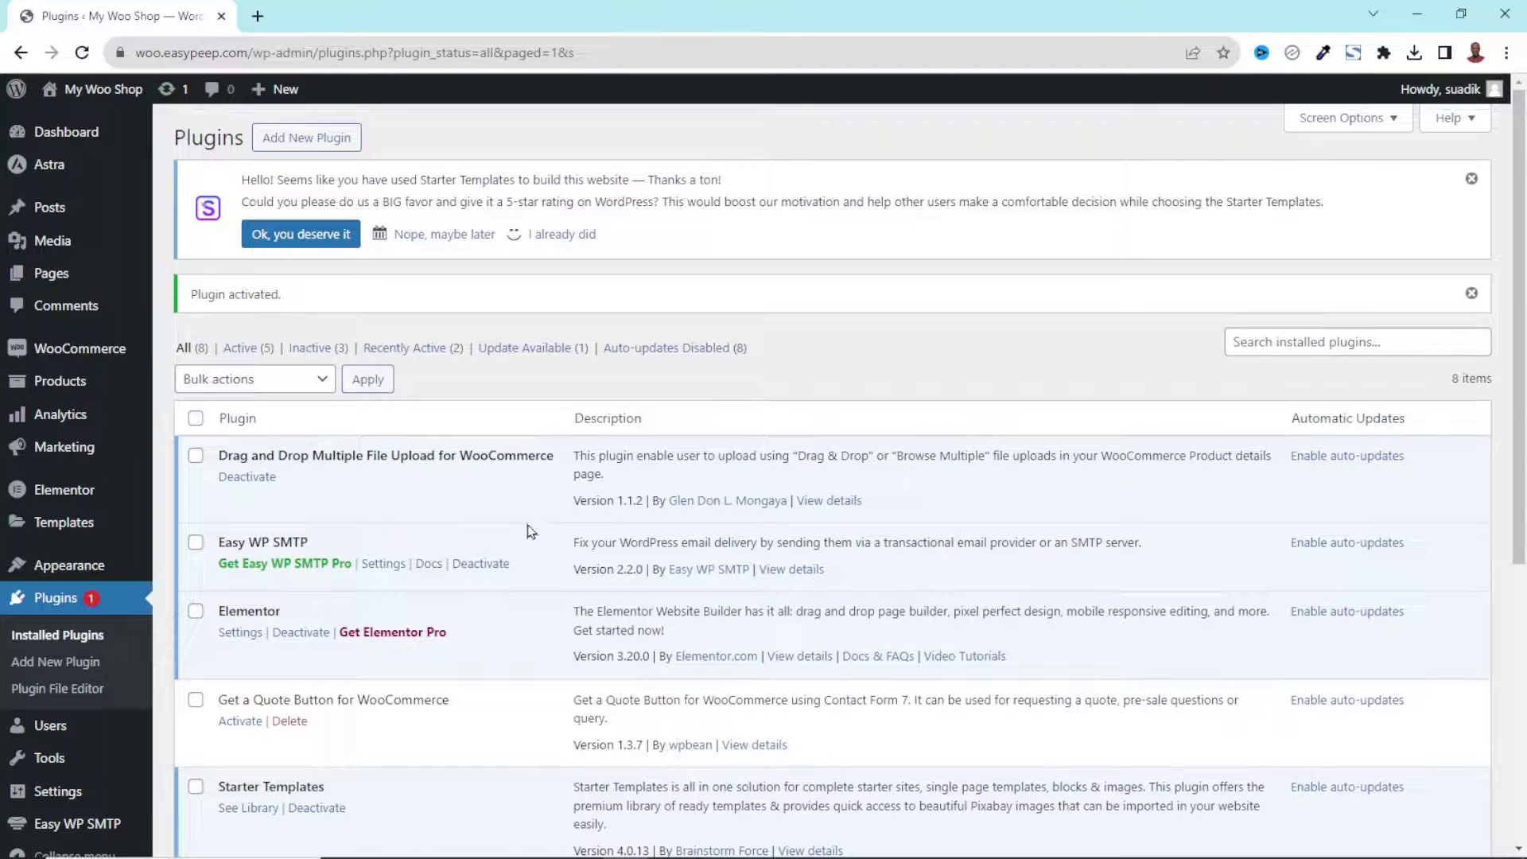
{"action": "left_click_drag", "start_coordinate": [228, 455], "coordinate": [549, 459]}
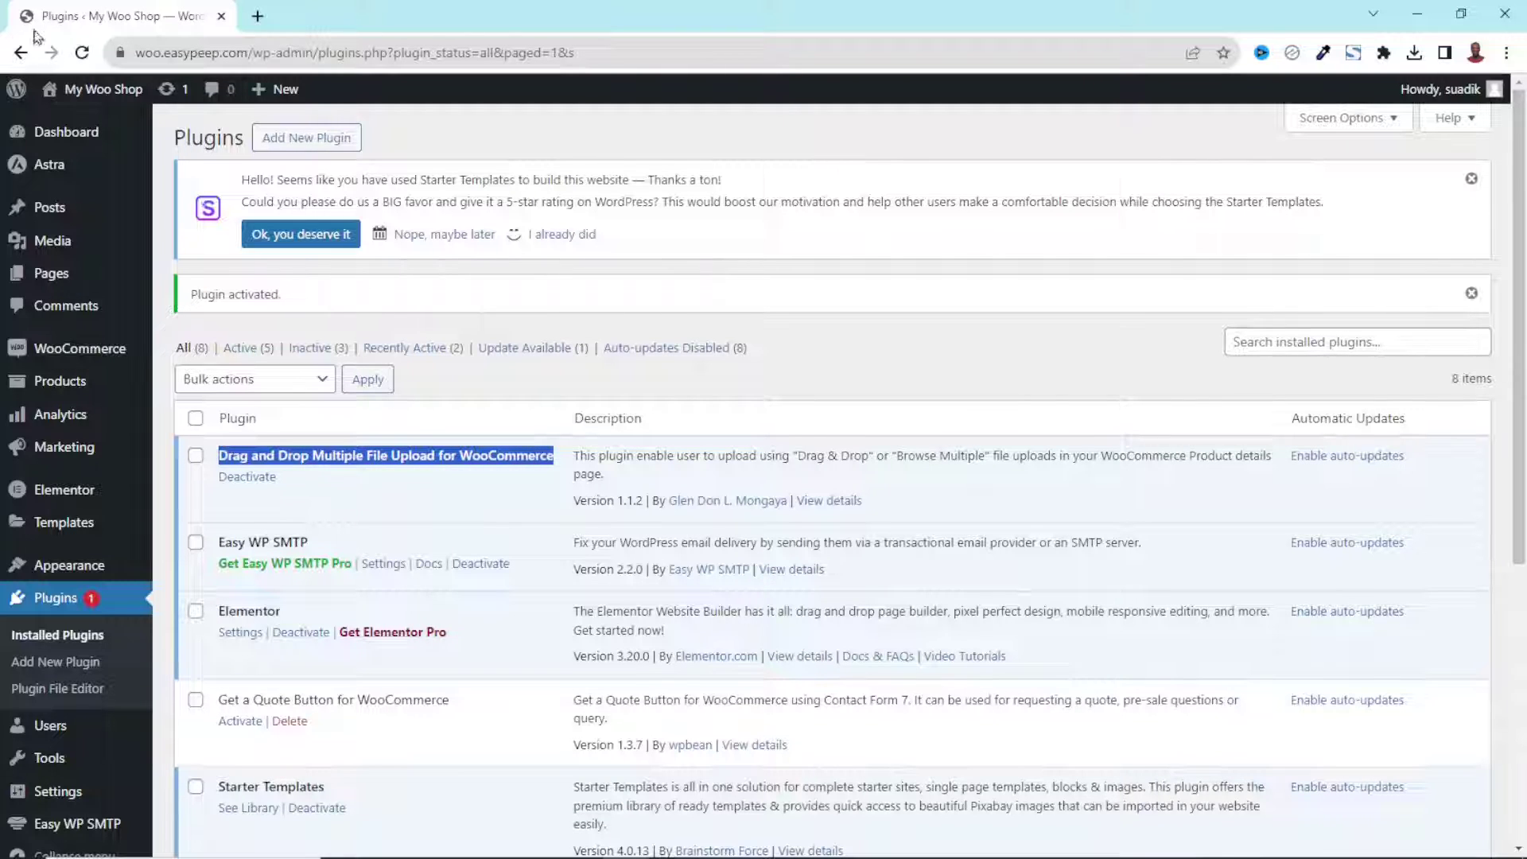
Step: Open the My Woo Shop storefront in a new tab and go to the Dark Brown Jeans product page
{"action": "right_click", "coordinate": [96, 92]}
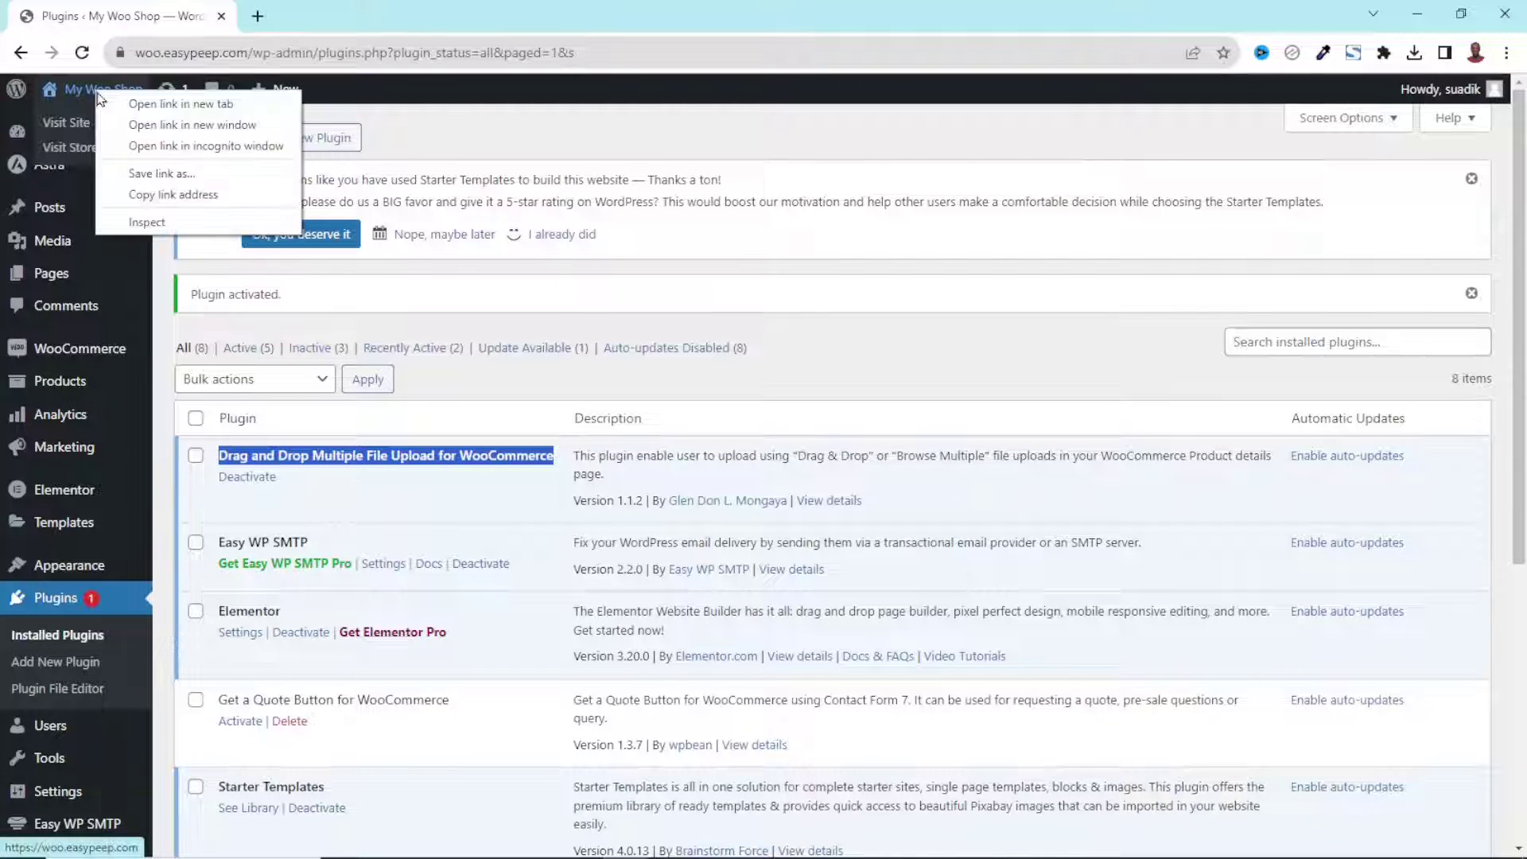
{"action": "left_click", "coordinate": [180, 104]}
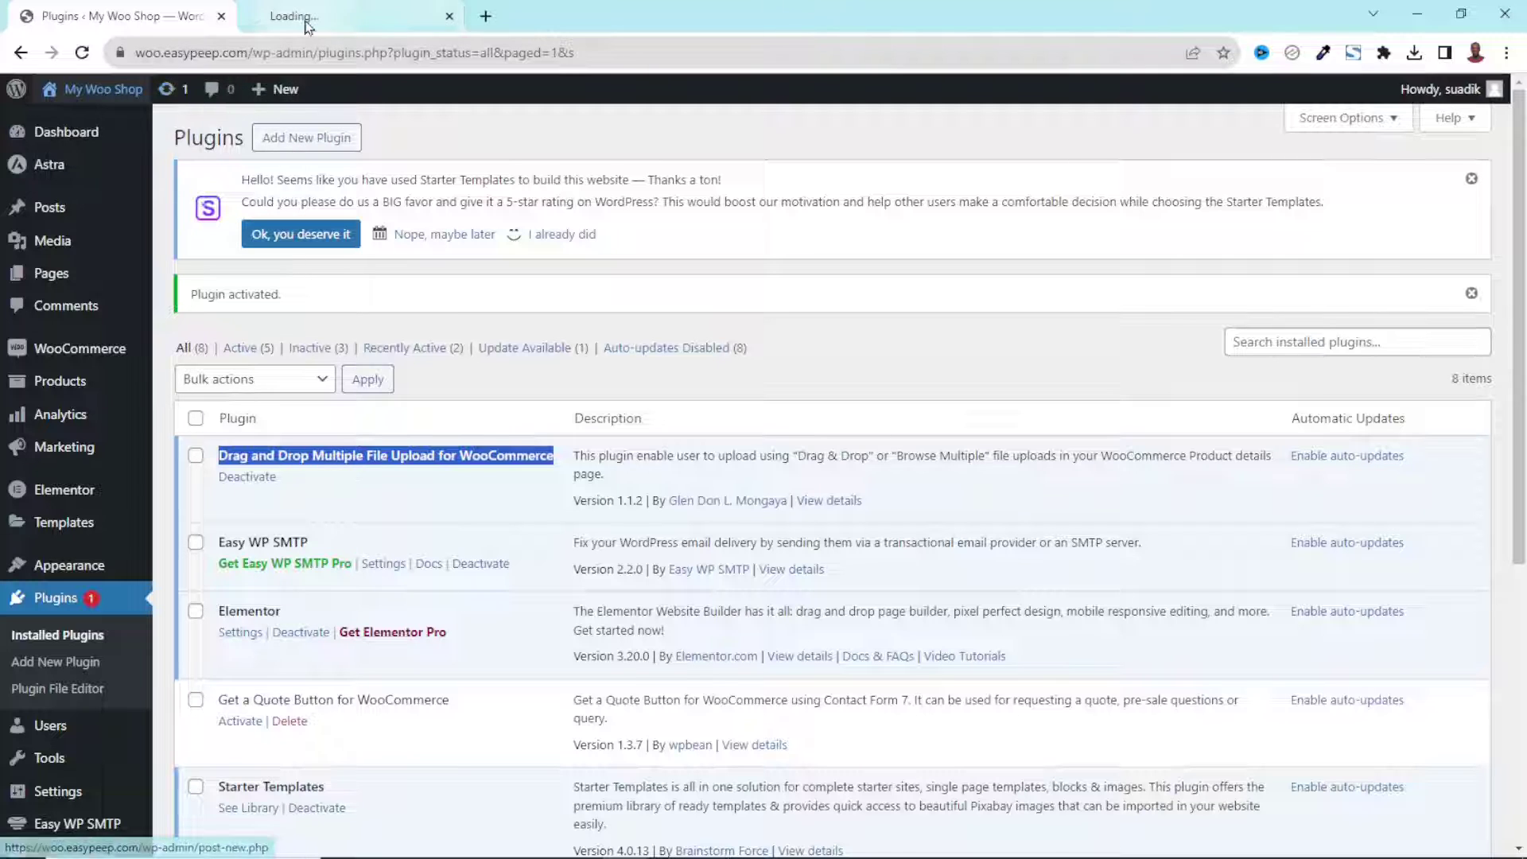
{"action": "left_click", "coordinate": [311, 16]}
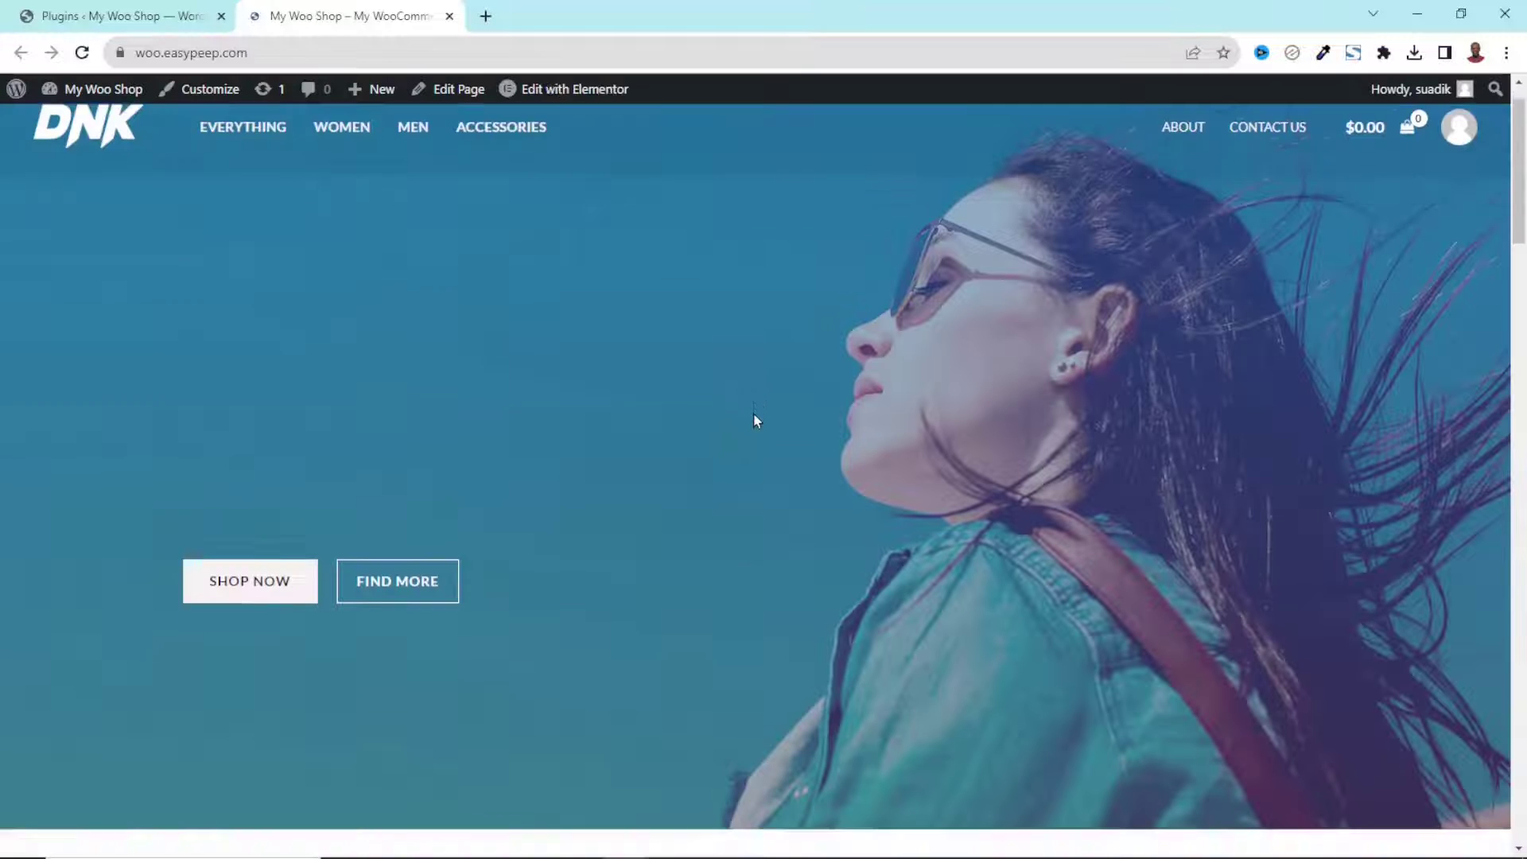
{"action": "scroll", "coordinate": [756, 415], "scroll_direction": "down", "scroll_amount": 10}
{"action": "scroll", "coordinate": [755, 421], "scroll_direction": "up", "scroll_amount": 5}
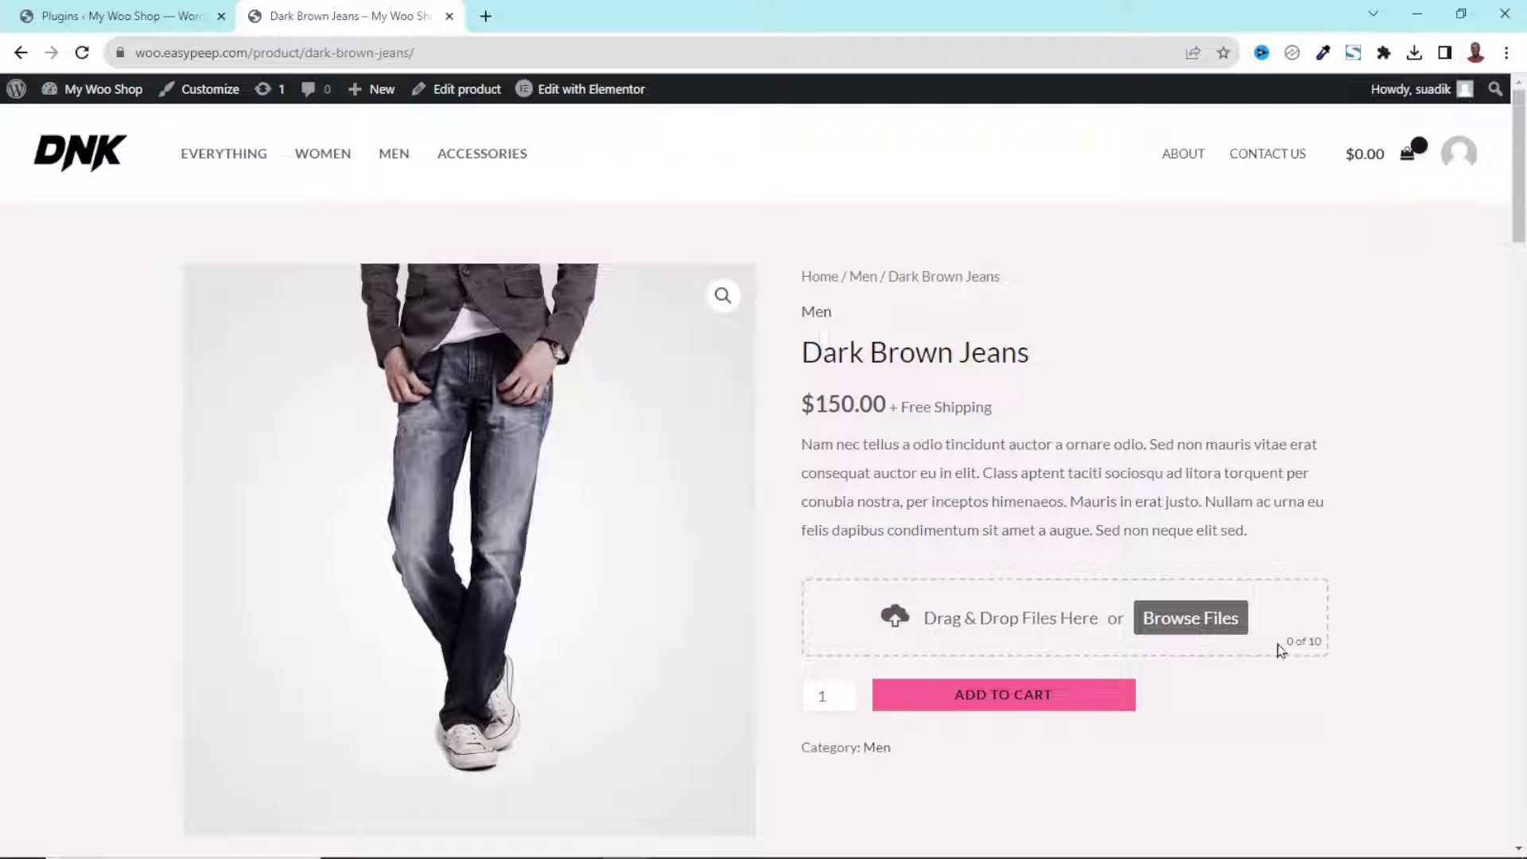
Step: Upload the image "5 Reasons Why Men Cheat in Relationships" from New folder (8) to the Dark Brown Jeans product's upload area
{"action": "left_click_drag", "start_coordinate": [1289, 641], "coordinate": [1322, 642]}
{"action": "triple_click", "coordinate": [1321, 644]}
{"action": "left_click", "coordinate": [1152, 623]}
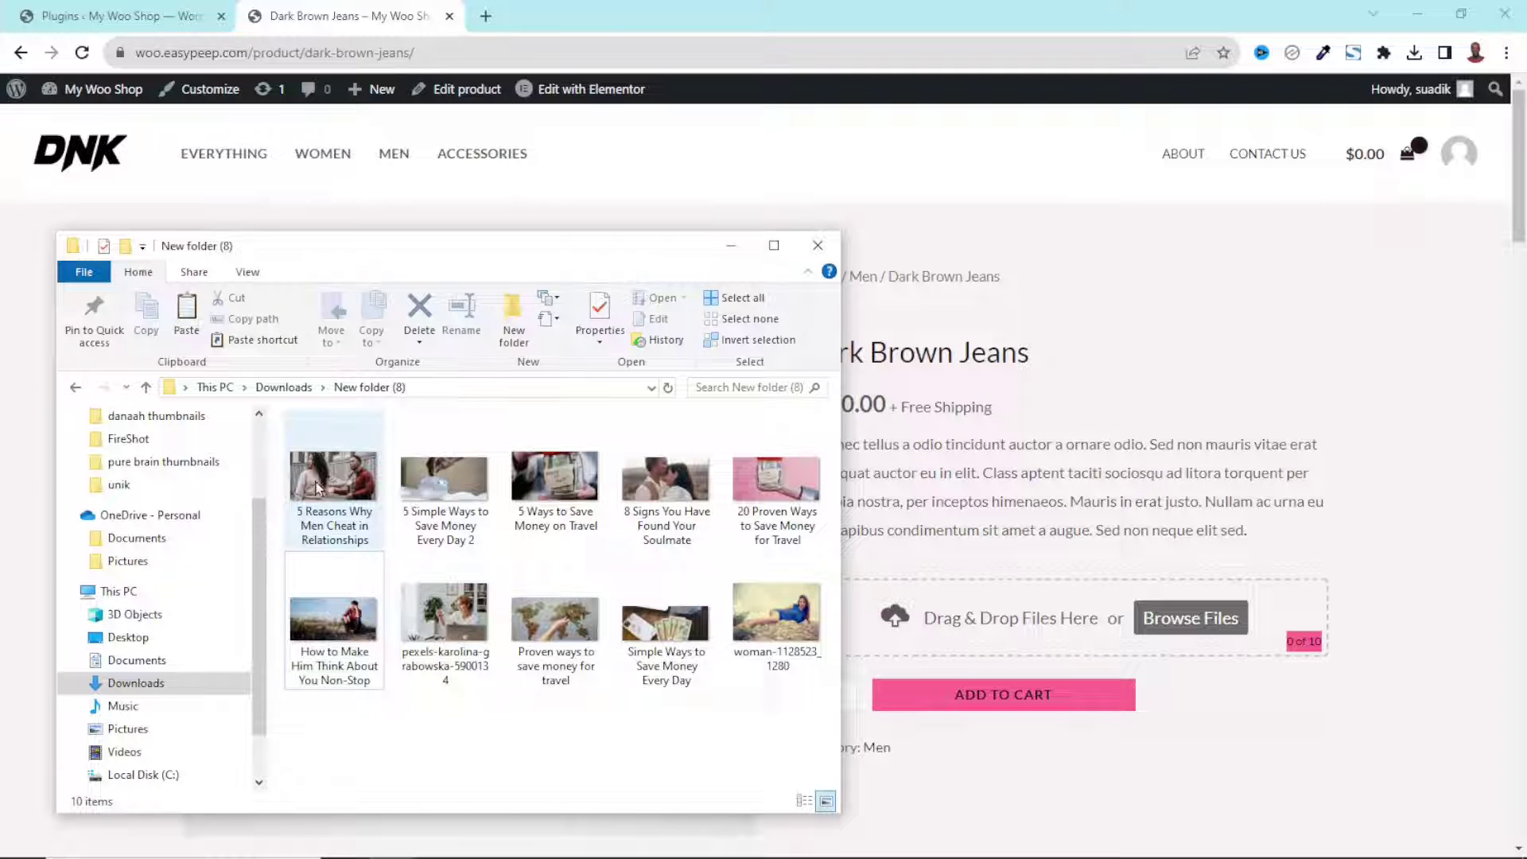
{"action": "left_click_drag", "start_coordinate": [314, 477], "coordinate": [1039, 644]}
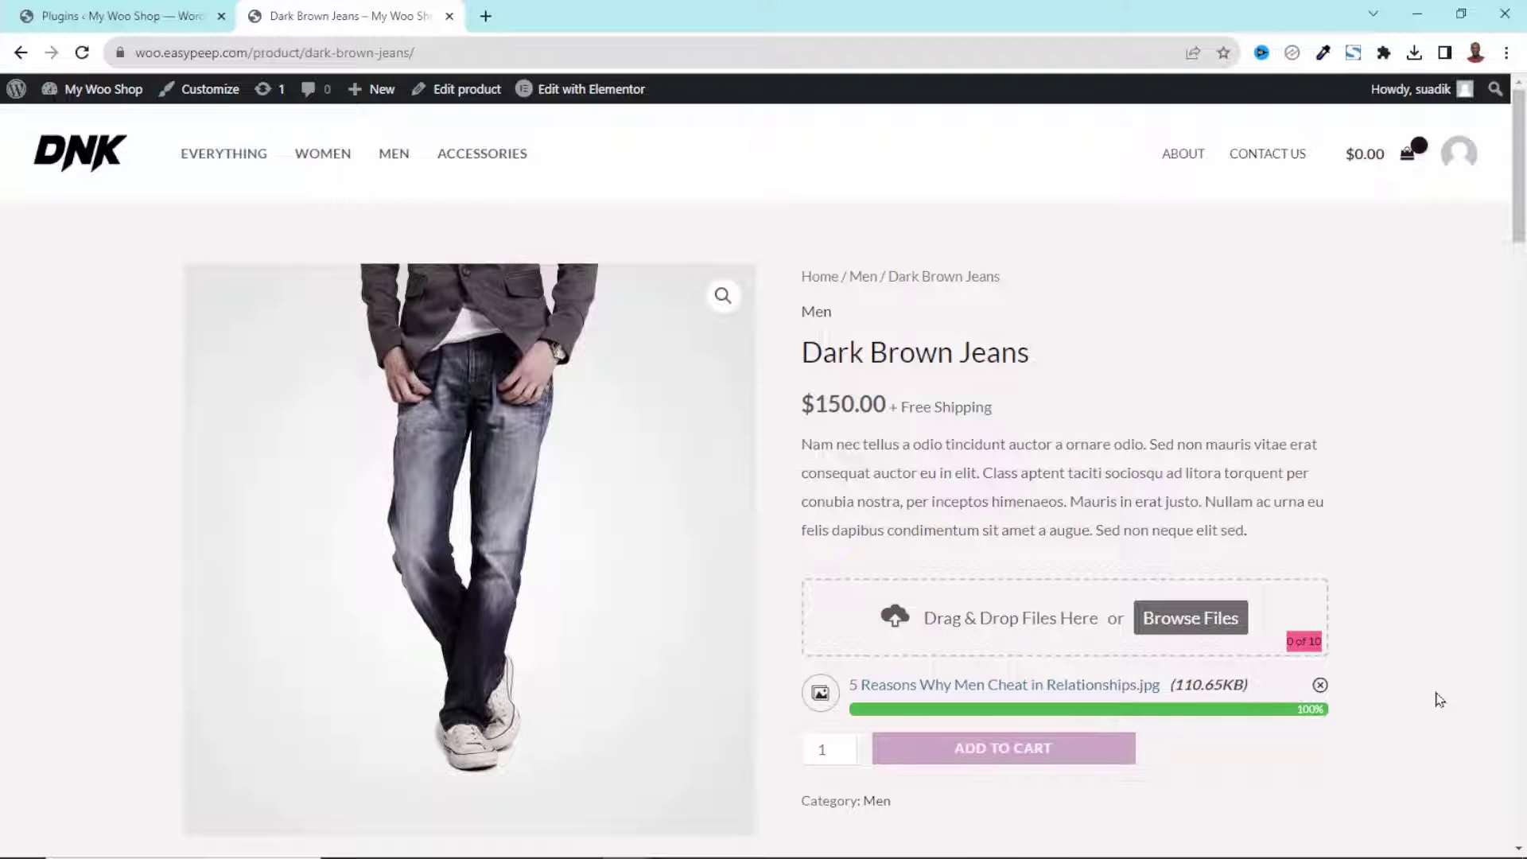
Step: Upload the other nine images from New folder (8) to the product's file upload area
{"action": "scroll", "coordinate": [1352, 487], "scroll_direction": "down", "scroll_amount": 2}
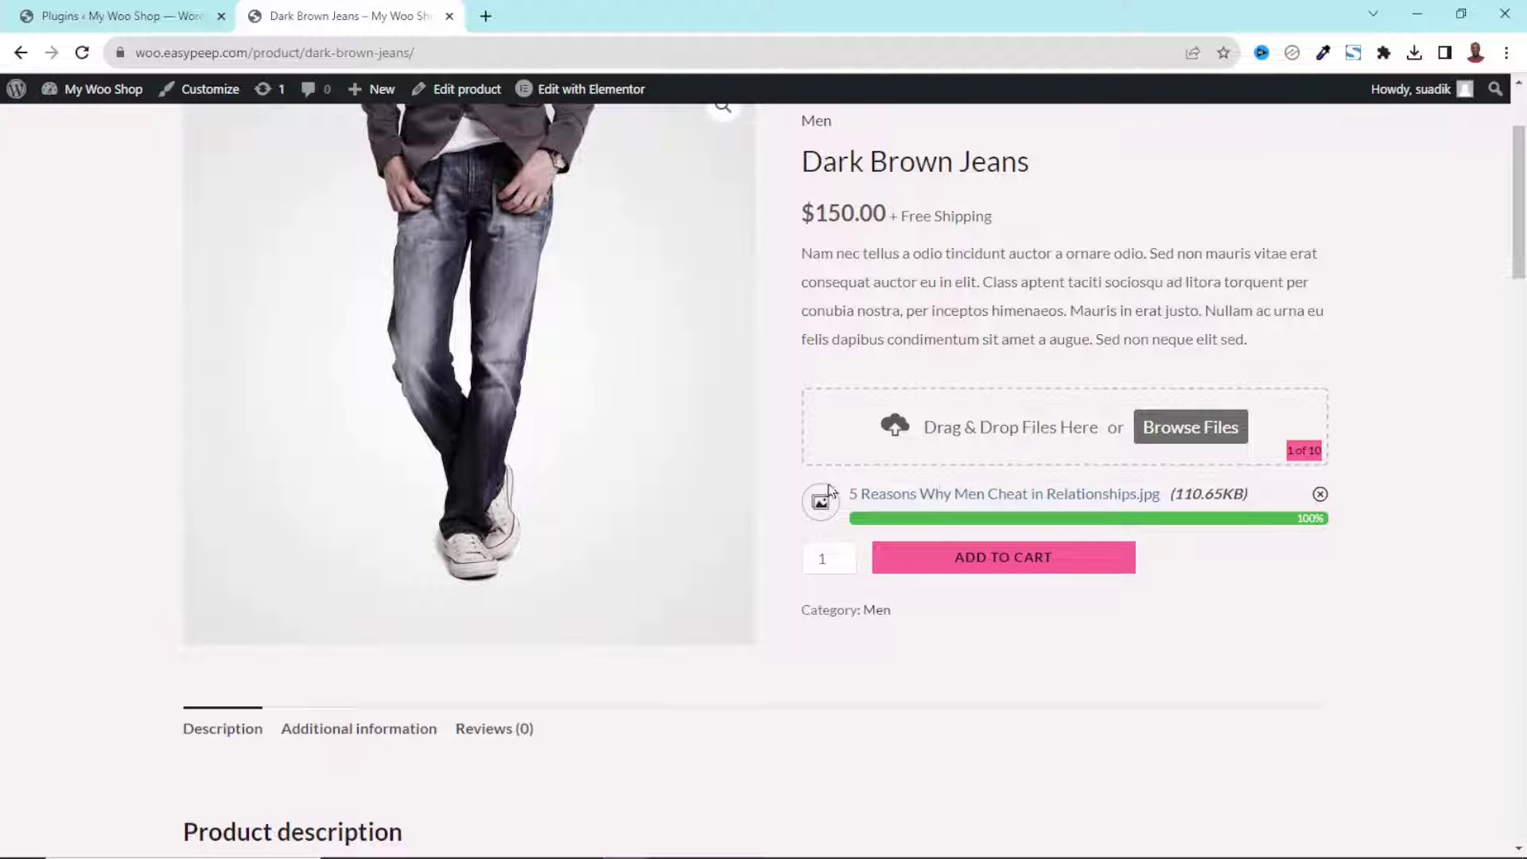
{"action": "key", "text": "alt+Tab"}
{"action": "left_click_drag", "start_coordinate": [796, 435], "coordinate": [418, 696]}
{"action": "left_click", "coordinate": [338, 493], "text": "ctrl"}
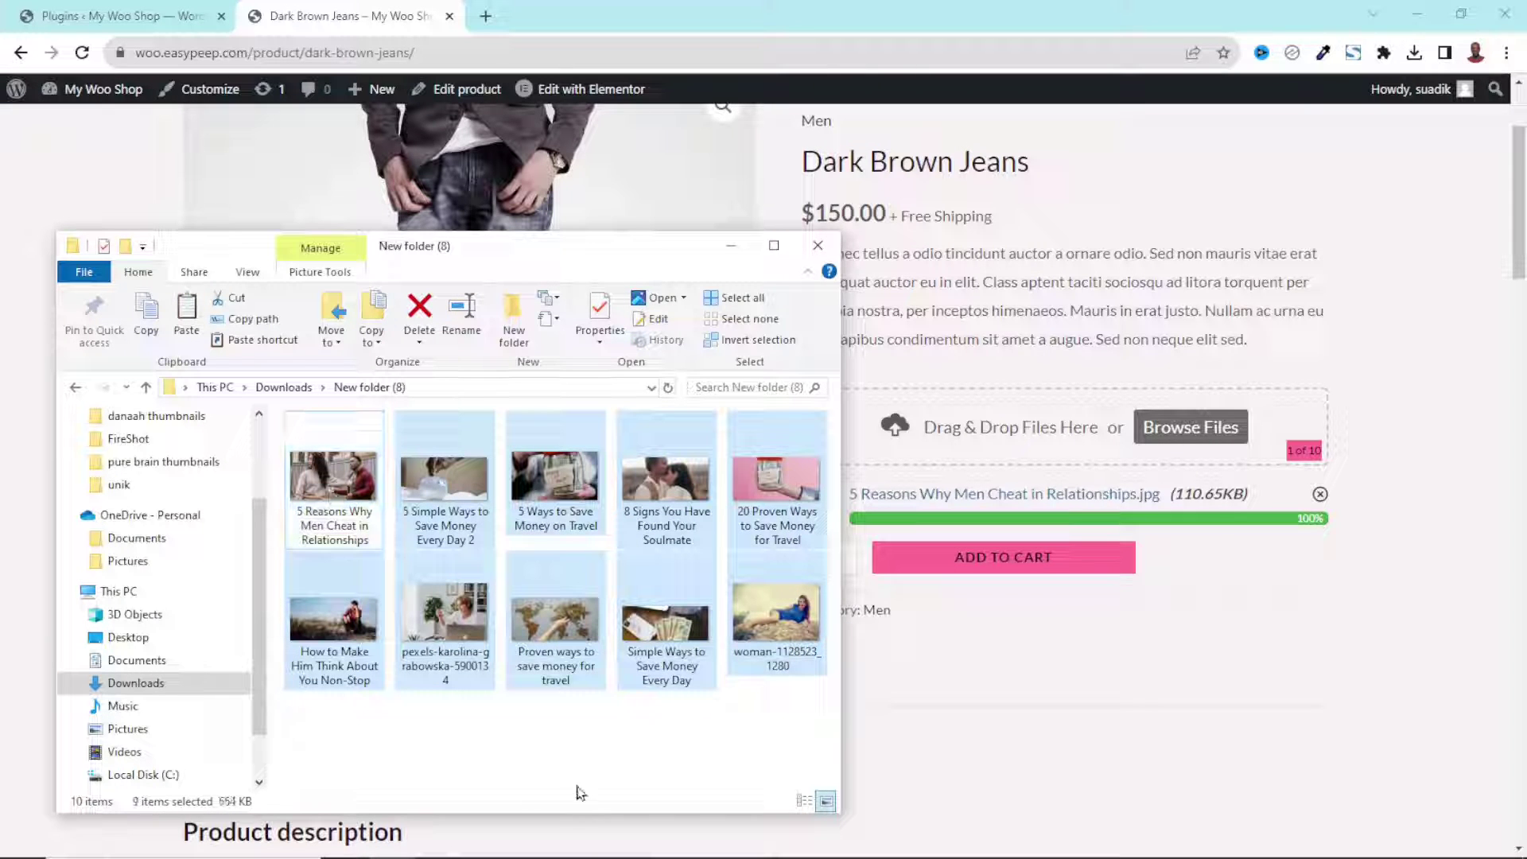
{"action": "left_click_drag", "start_coordinate": [435, 483], "coordinate": [1089, 439]}
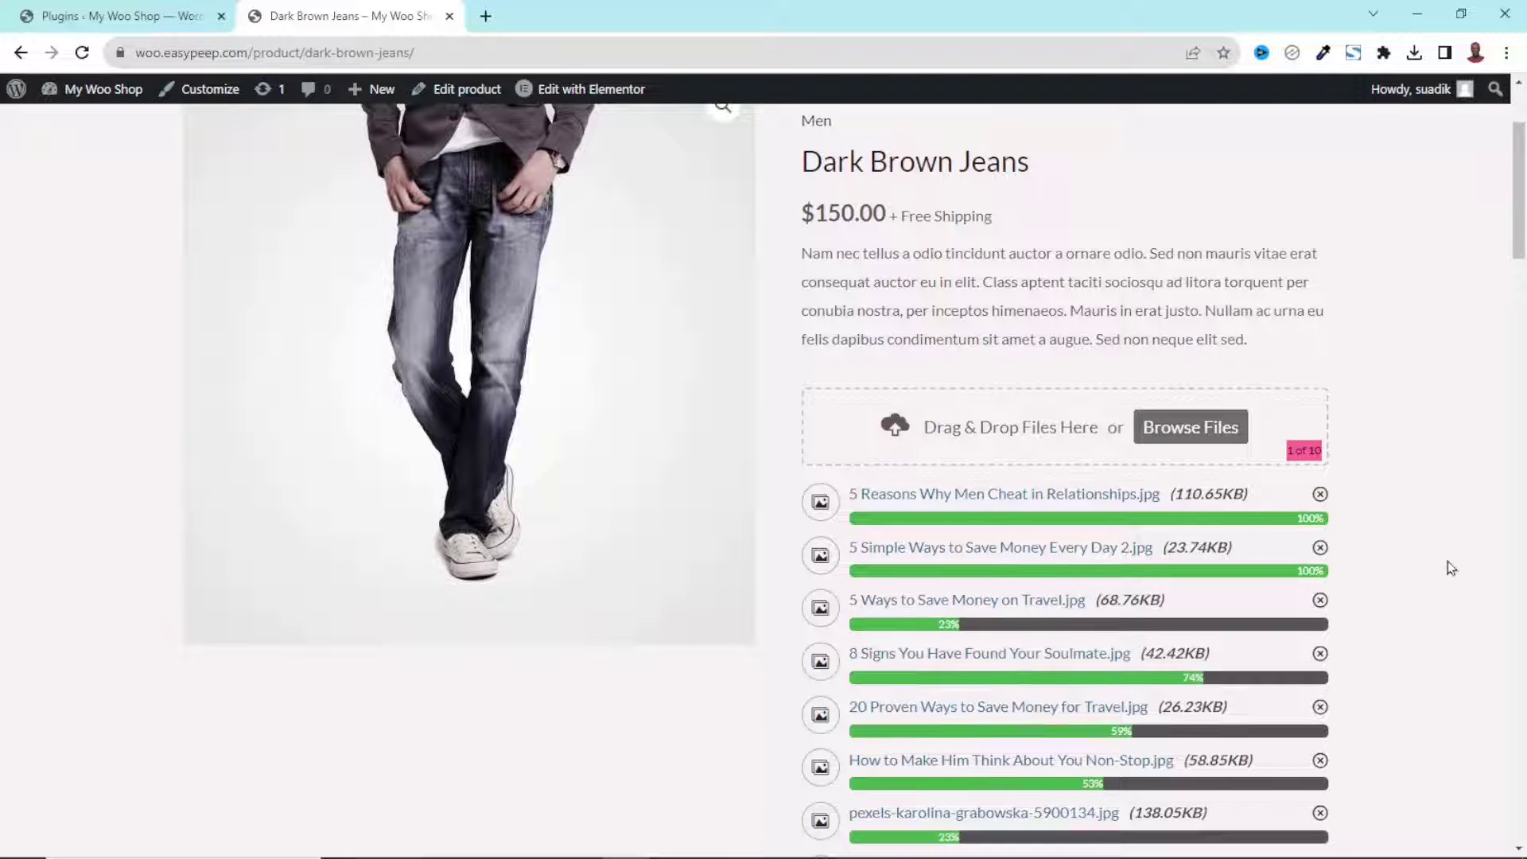
{"action": "scroll", "coordinate": [1448, 566], "scroll_direction": "down", "scroll_amount": 1}
{"action": "scroll", "coordinate": [1193, 443], "scroll_direction": "down", "scroll_amount": 2}
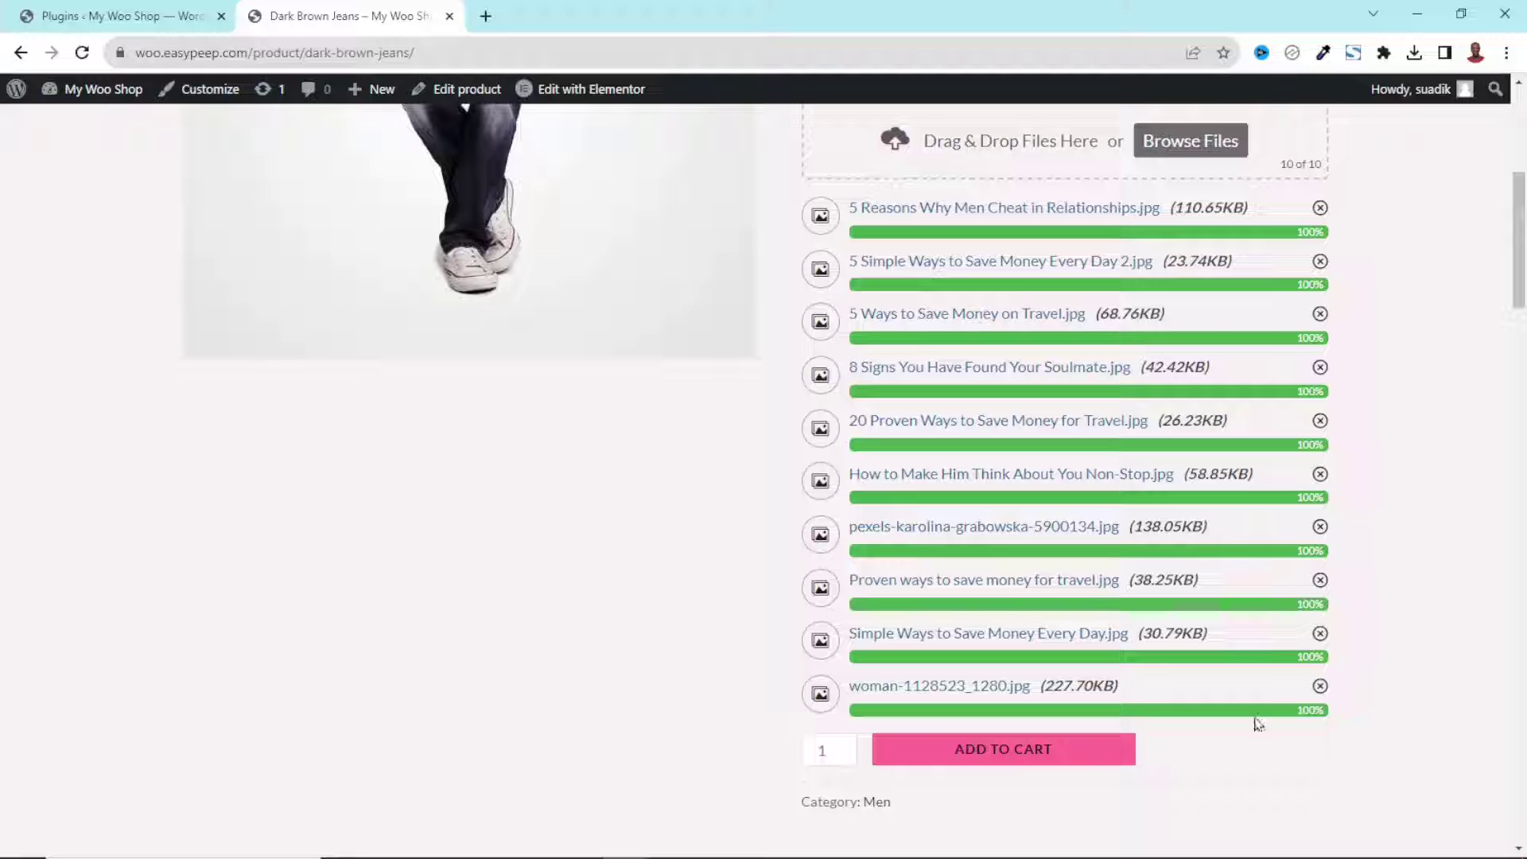
Step: Add the Dark Brown Jeans with the uploaded files to the cart and proceed from the cart to checkout
{"action": "left_click", "coordinate": [1069, 754]}
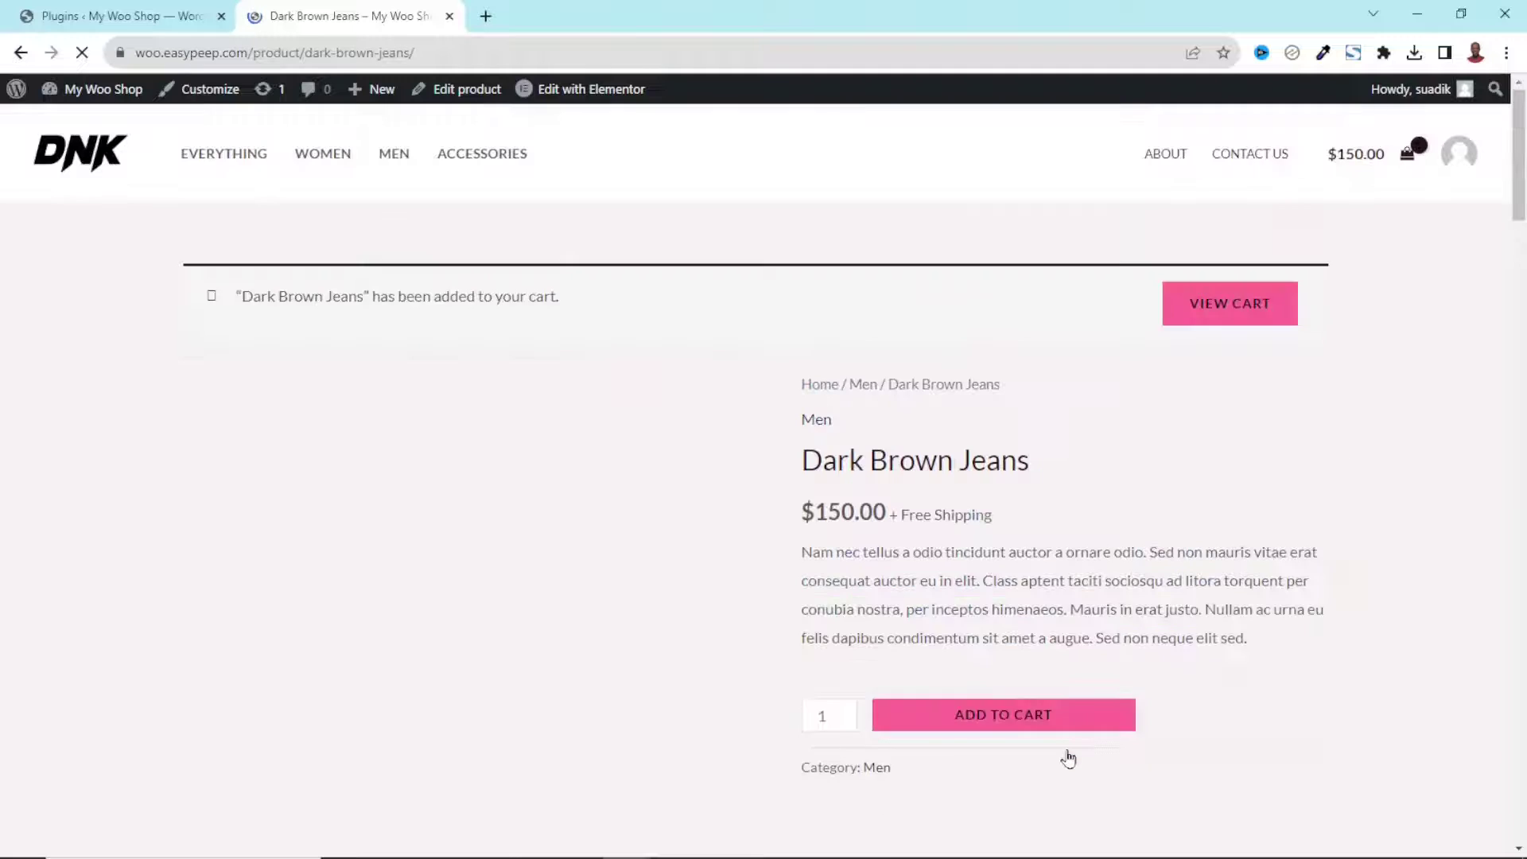
{"action": "left_click", "coordinate": [1391, 145]}
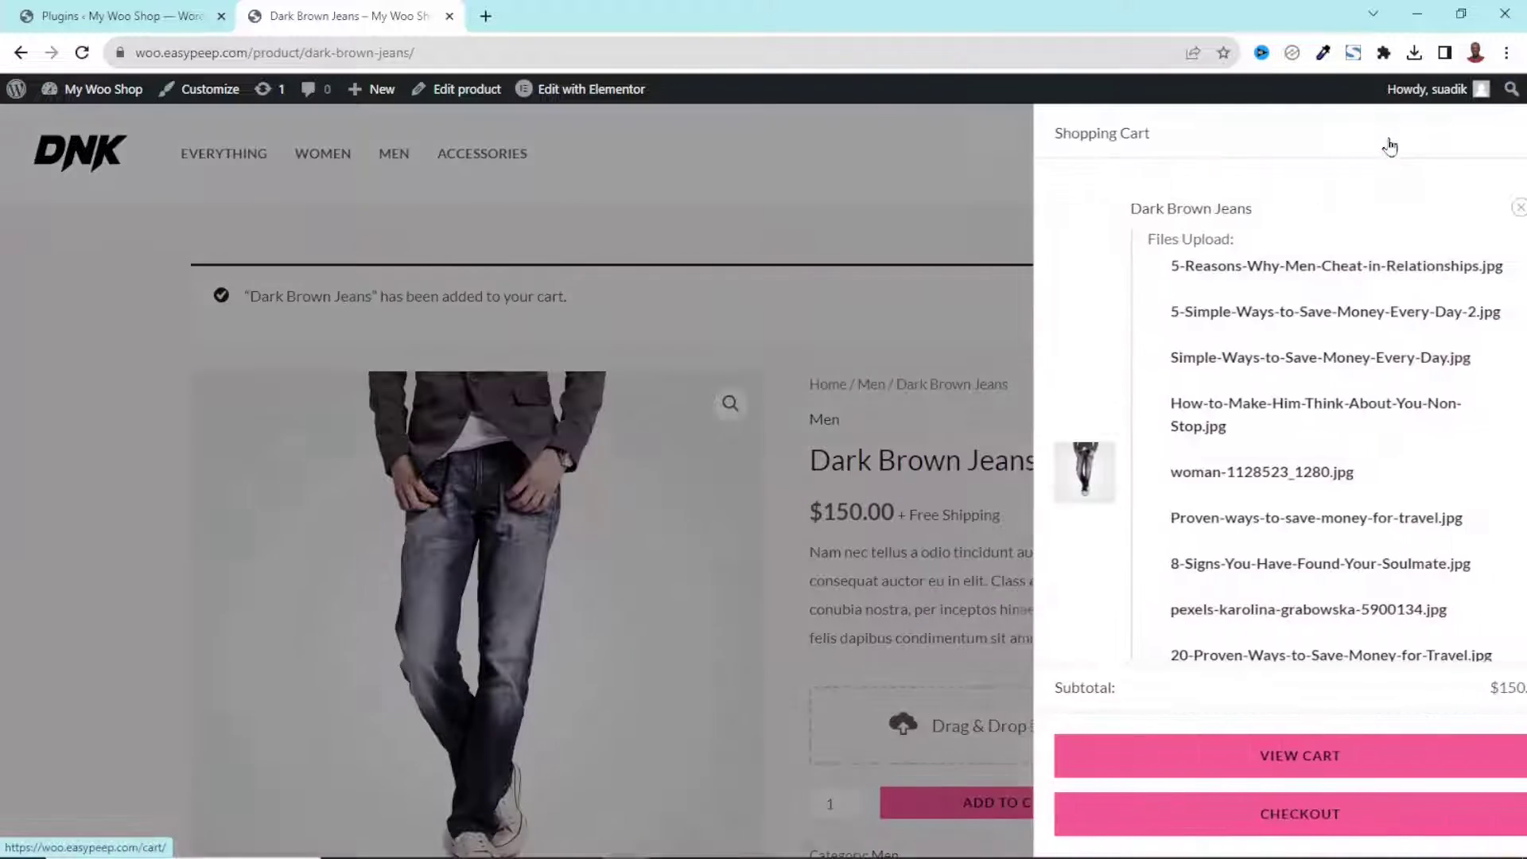
{"action": "left_click", "coordinate": [1234, 818]}
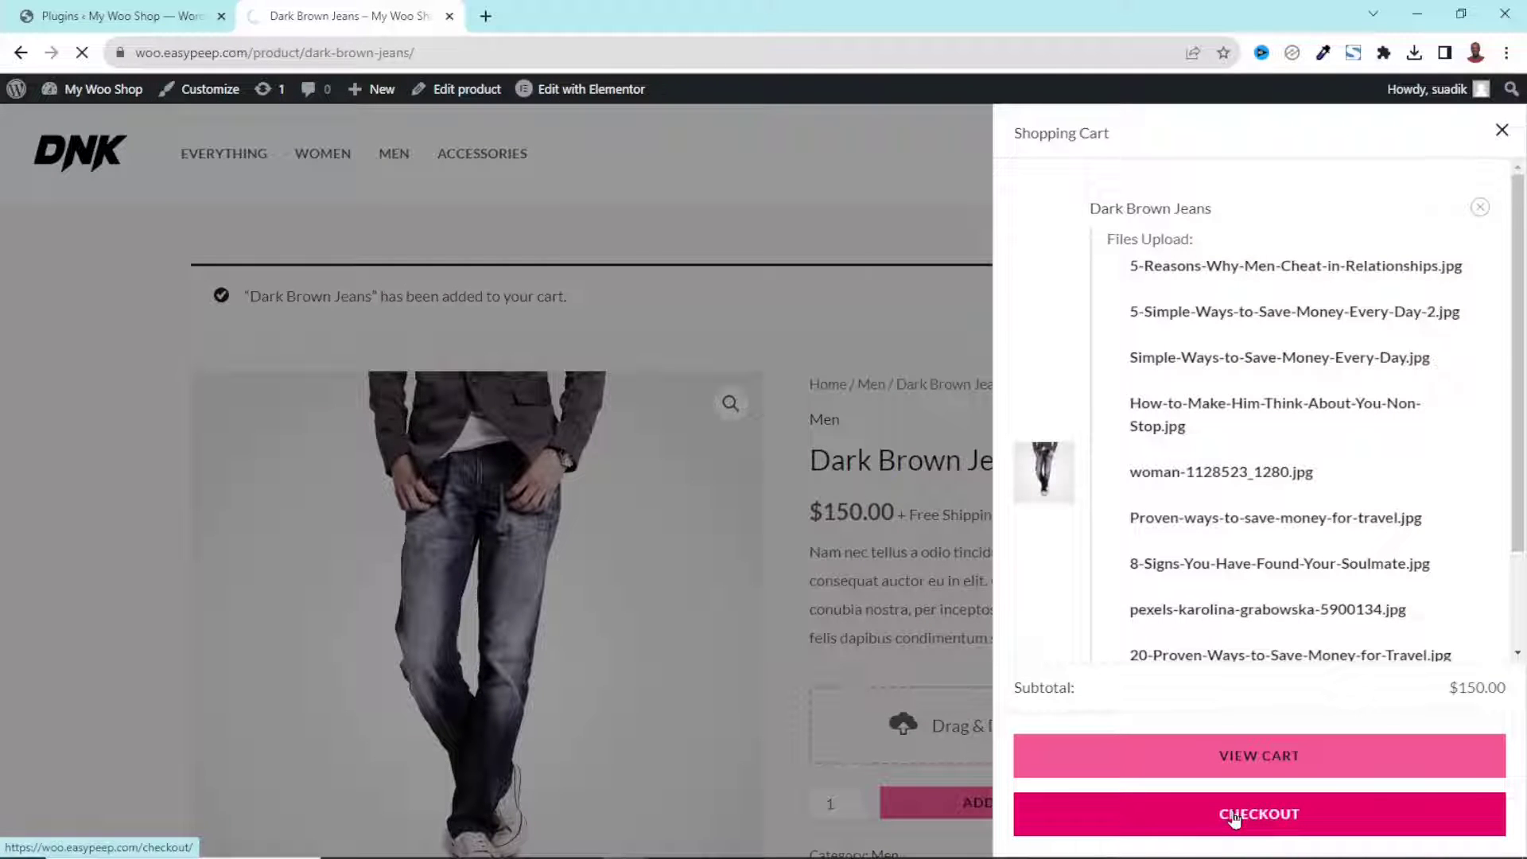
Step: Review the uploaded files and billing details at checkout and place the cash-on-delivery order
{"action": "scroll", "coordinate": [1080, 528], "scroll_direction": "down", "scroll_amount": 4}
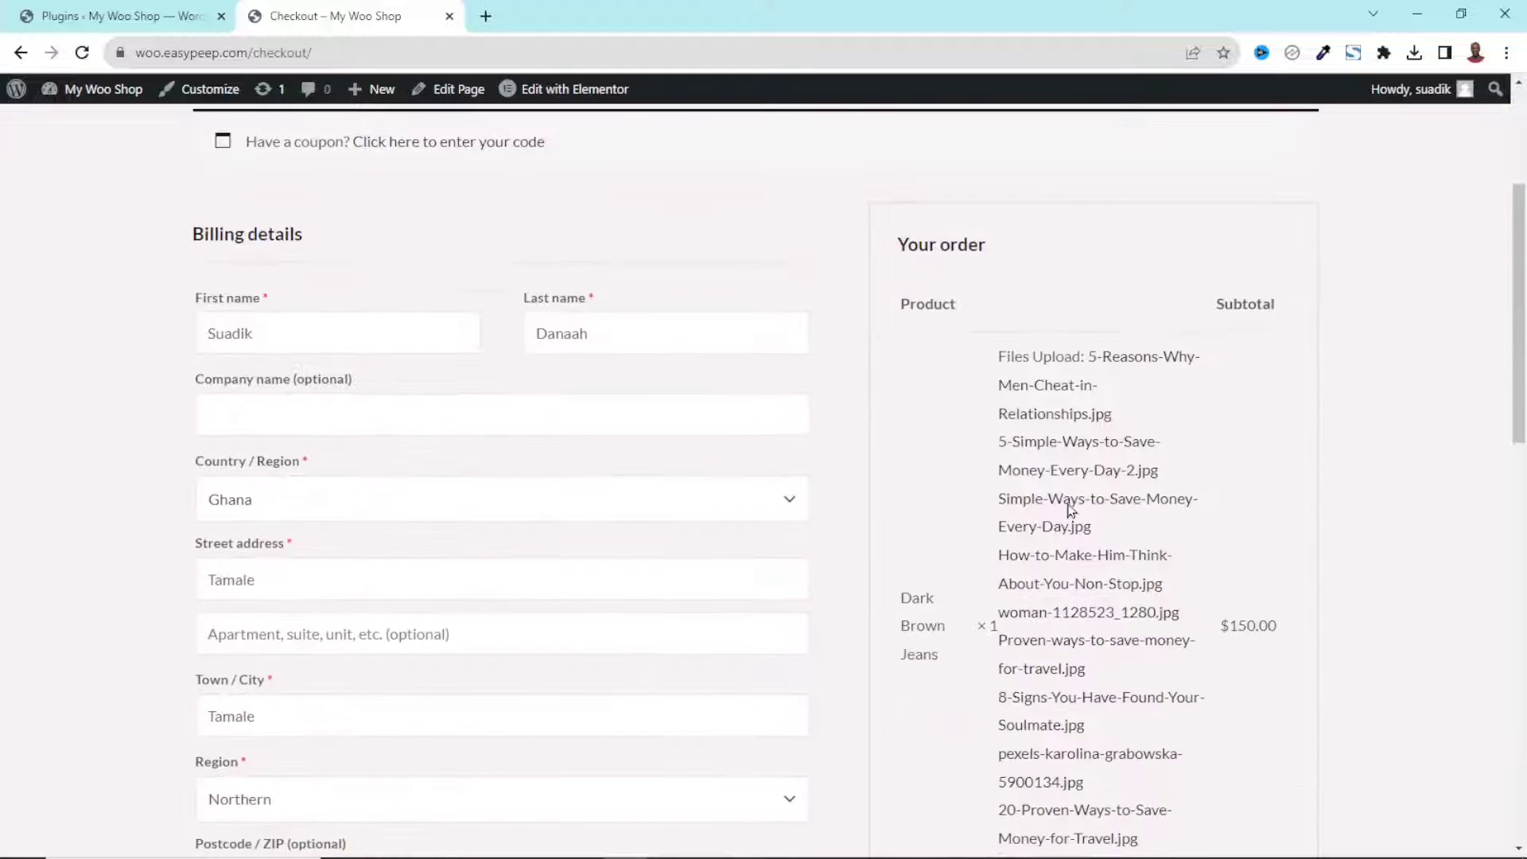
{"action": "scroll", "coordinate": [1067, 557], "scroll_direction": "down", "scroll_amount": 3}
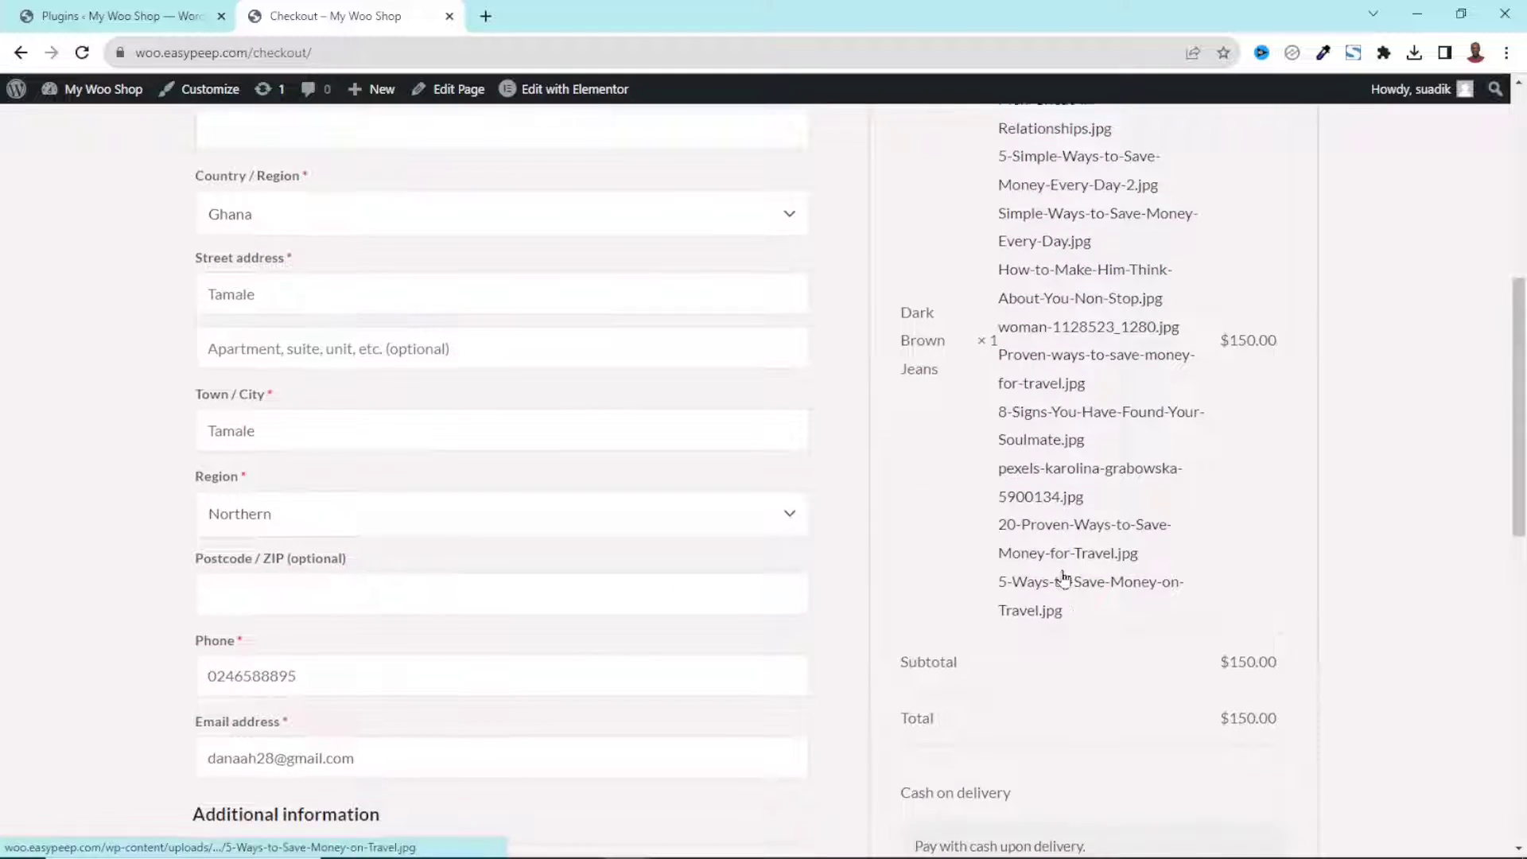
{"action": "scroll", "coordinate": [1065, 578], "scroll_direction": "up", "scroll_amount": 4}
{"action": "scroll", "coordinate": [429, 470], "scroll_direction": "down", "scroll_amount": 7}
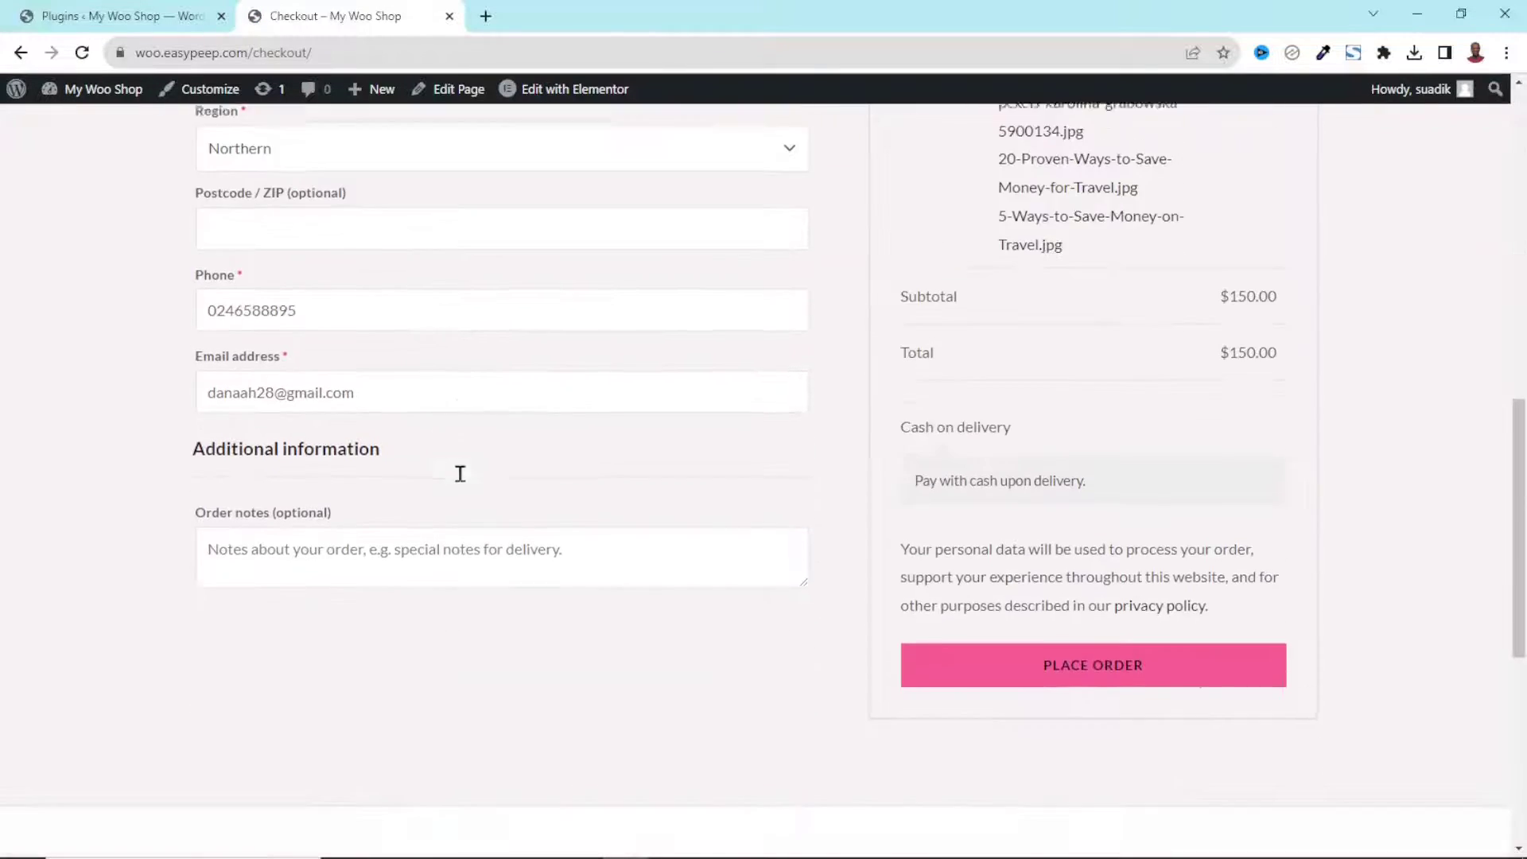
{"action": "scroll", "coordinate": [461, 478], "scroll_direction": "down", "scroll_amount": 2}
{"action": "left_click", "coordinate": [1117, 558]}
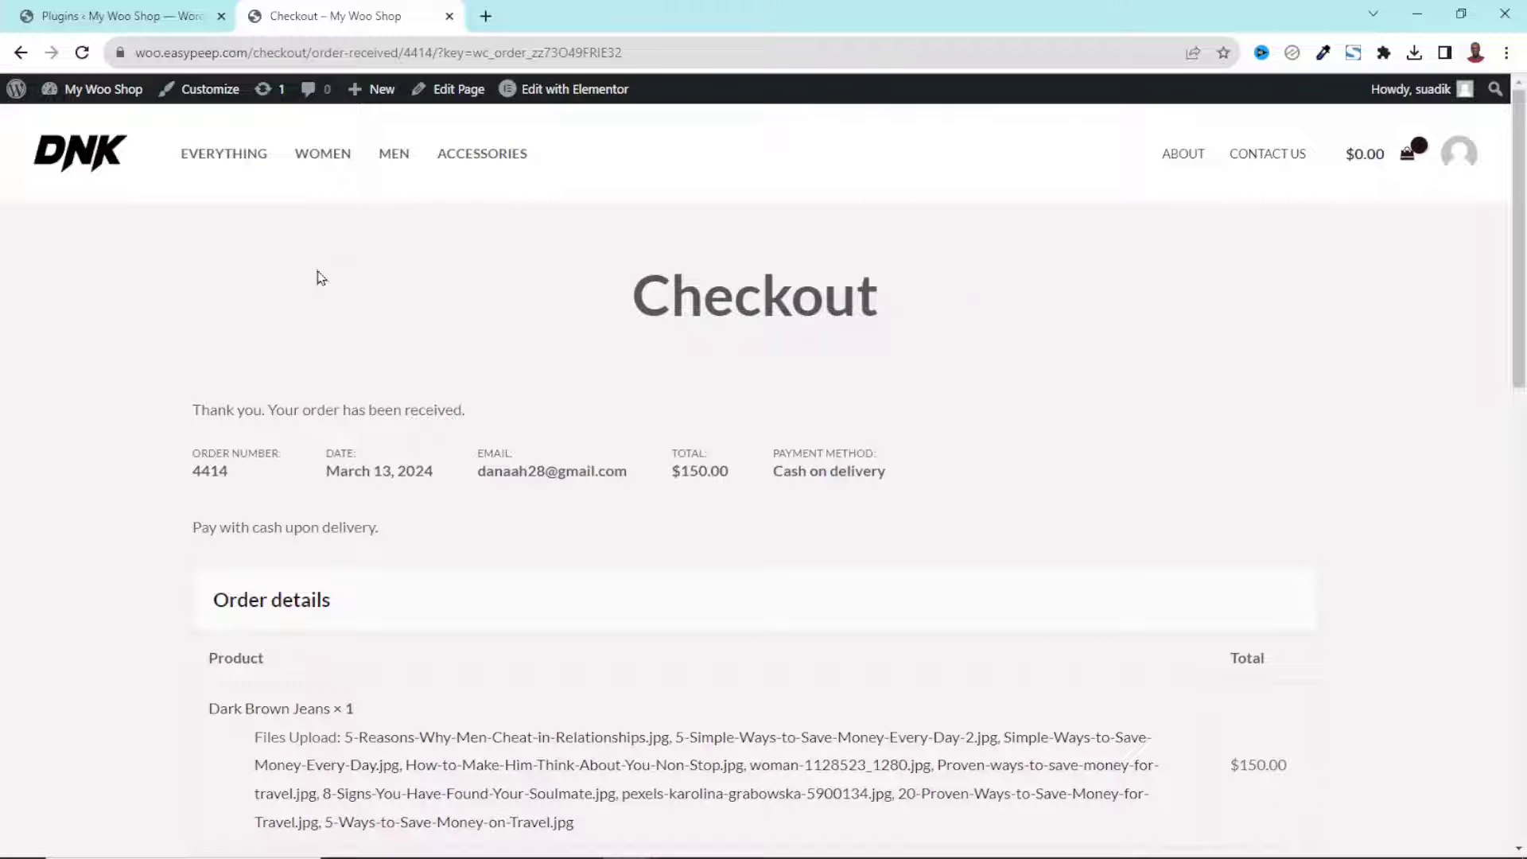
Step: Open the newest processing order in the WooCommerce orders of the dashboard and inspect its uploaded file links
{"action": "left_click", "coordinate": [114, 20]}
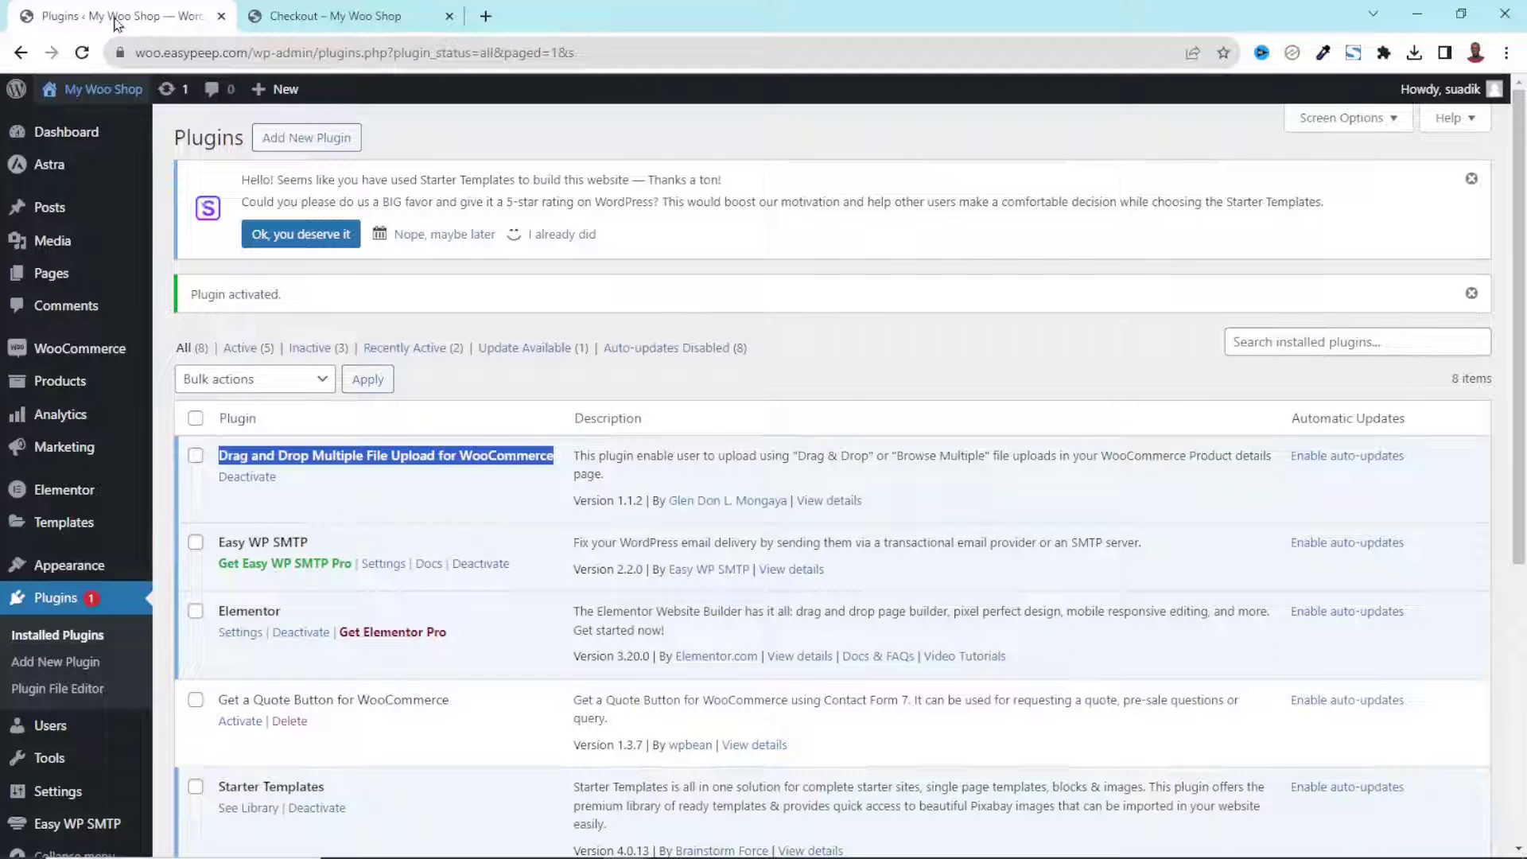
{"action": "mouse_move", "coordinate": [100, 354]}
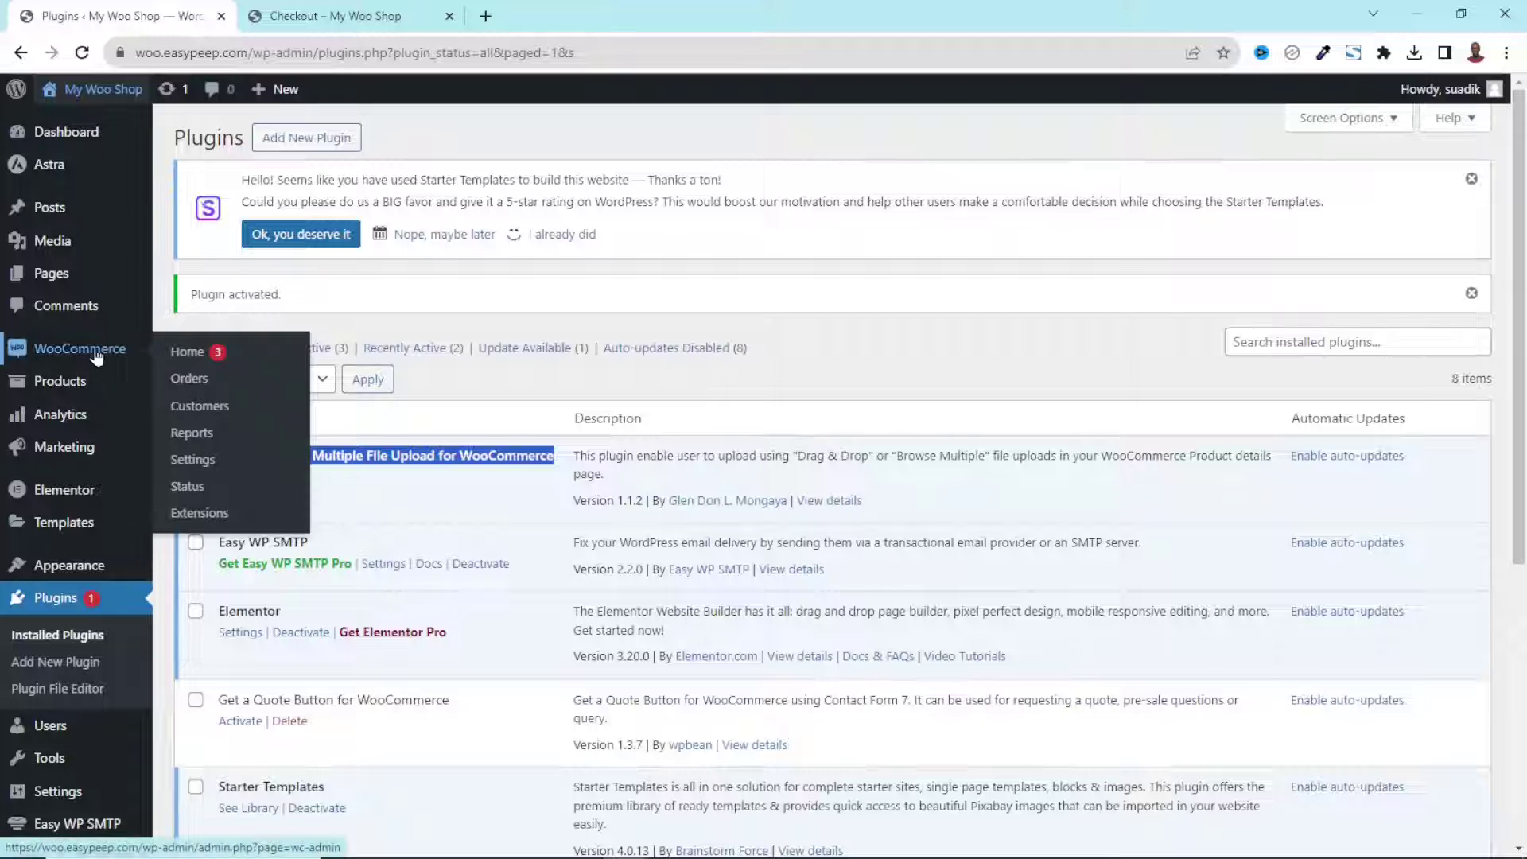
{"action": "left_click", "coordinate": [193, 380]}
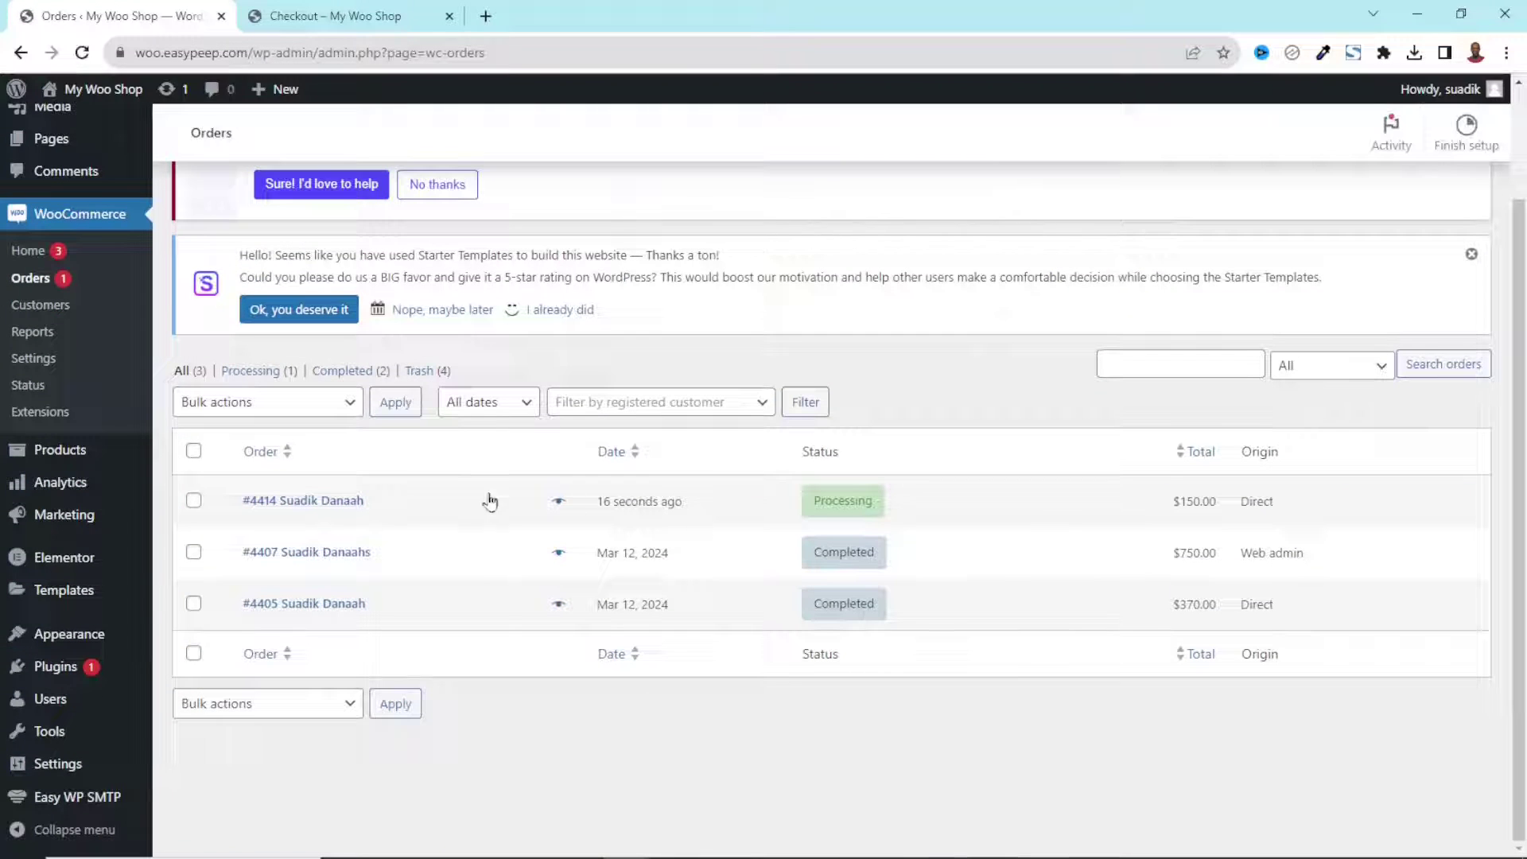
{"action": "mouse_move", "coordinate": [865, 515]}
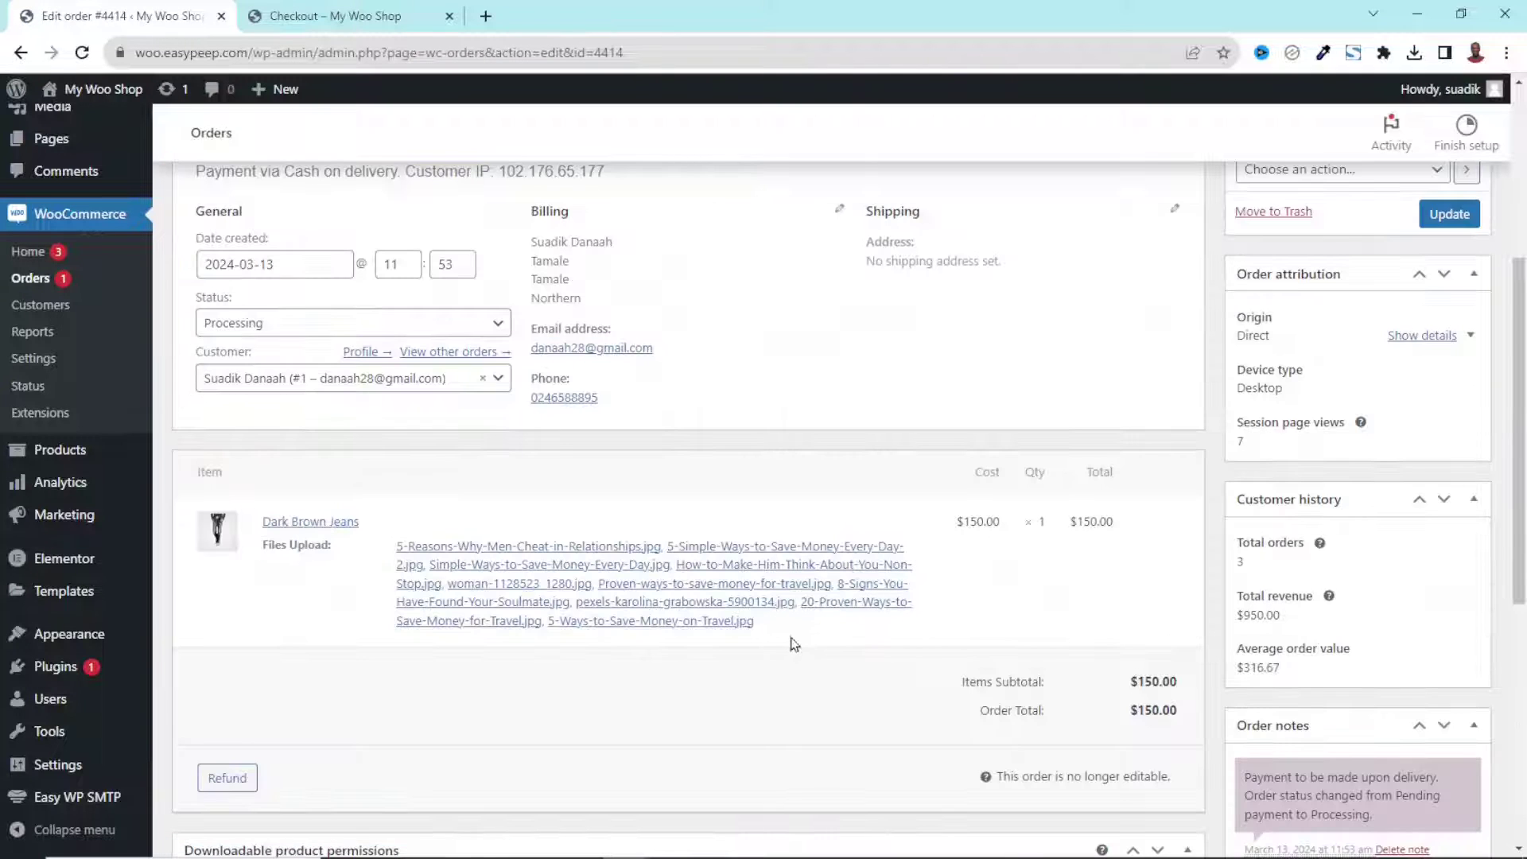
{"action": "left_click_drag", "start_coordinate": [746, 641], "coordinate": [384, 552]}
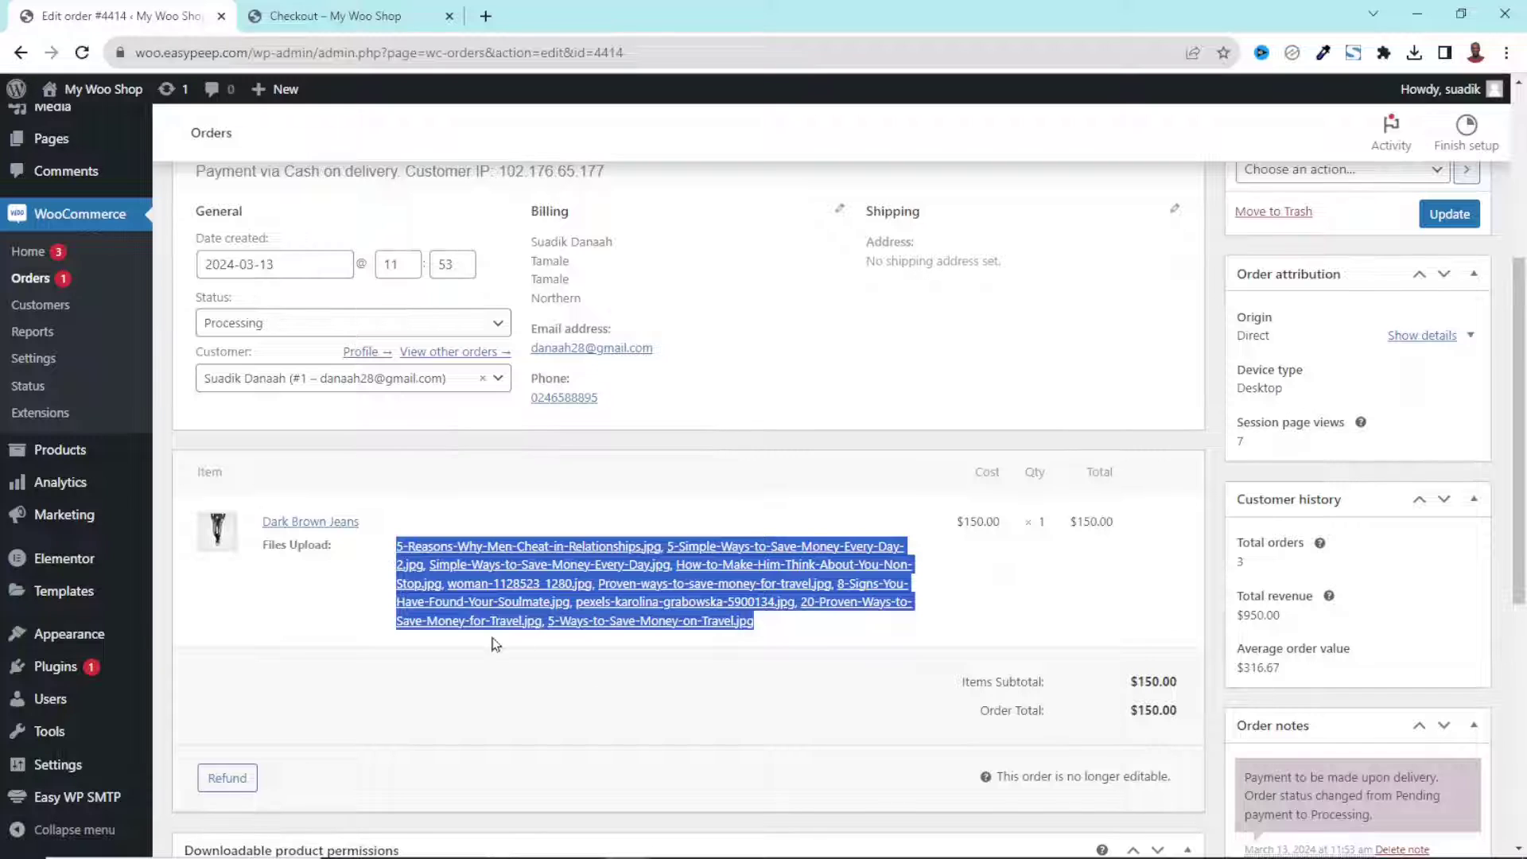
{"action": "key", "text": "F5"}
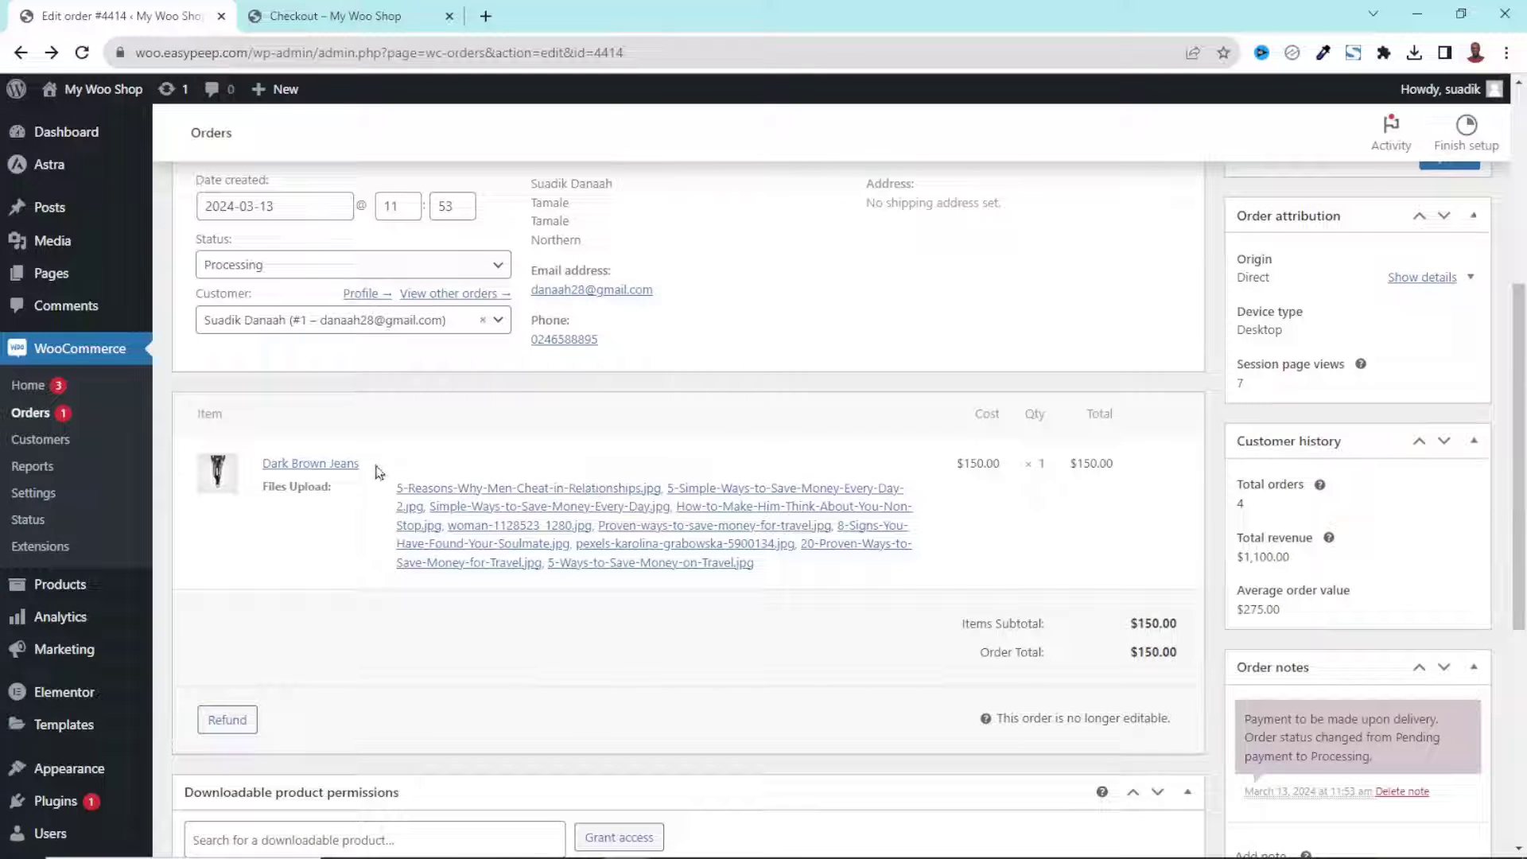
Step: Open the order's uploaded file 5-Reasons-Why-Men-Cheat-in-Relationships.jpg in a separate tab and view the image
{"action": "right_click", "coordinate": [497, 493]}
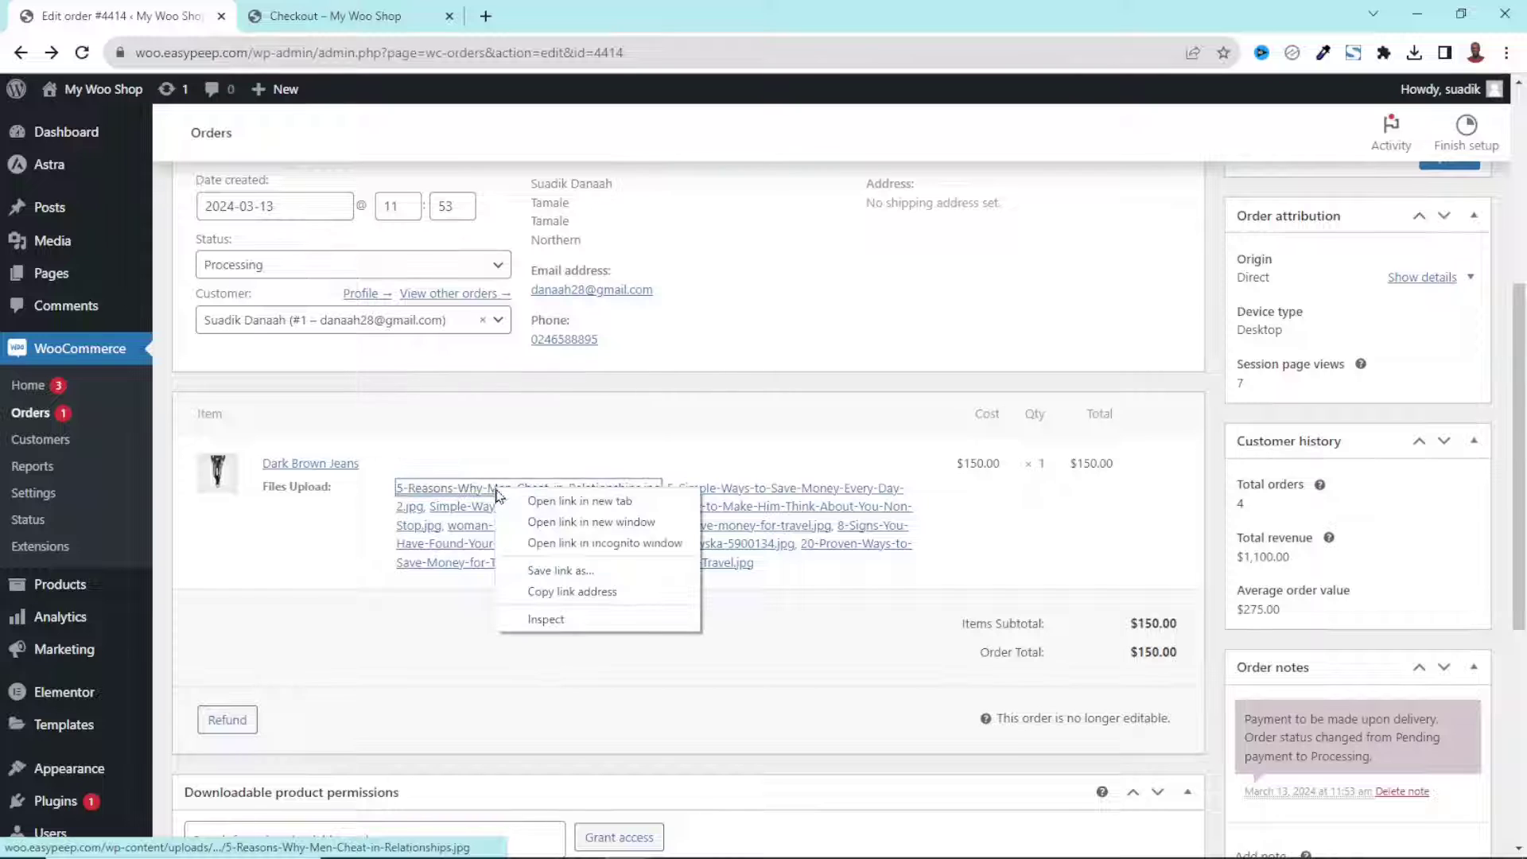
{"action": "left_click", "coordinate": [577, 503]}
{"action": "left_click", "coordinate": [597, 16]}
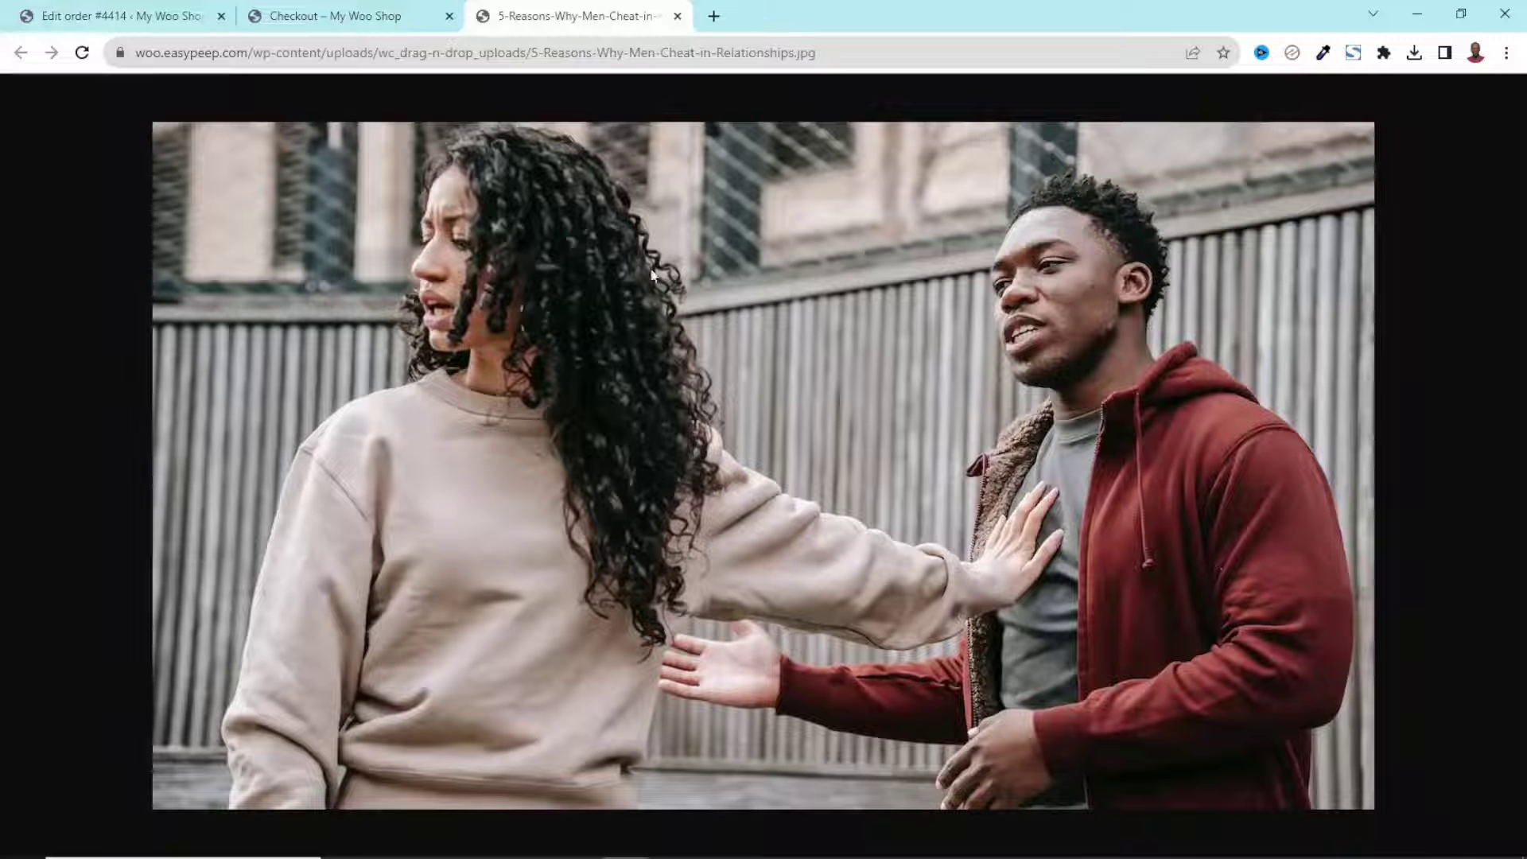
Step: Bring up the save dialog for the opened image, cancel it, close the image and return to the order
{"action": "right_click", "coordinate": [806, 270]}
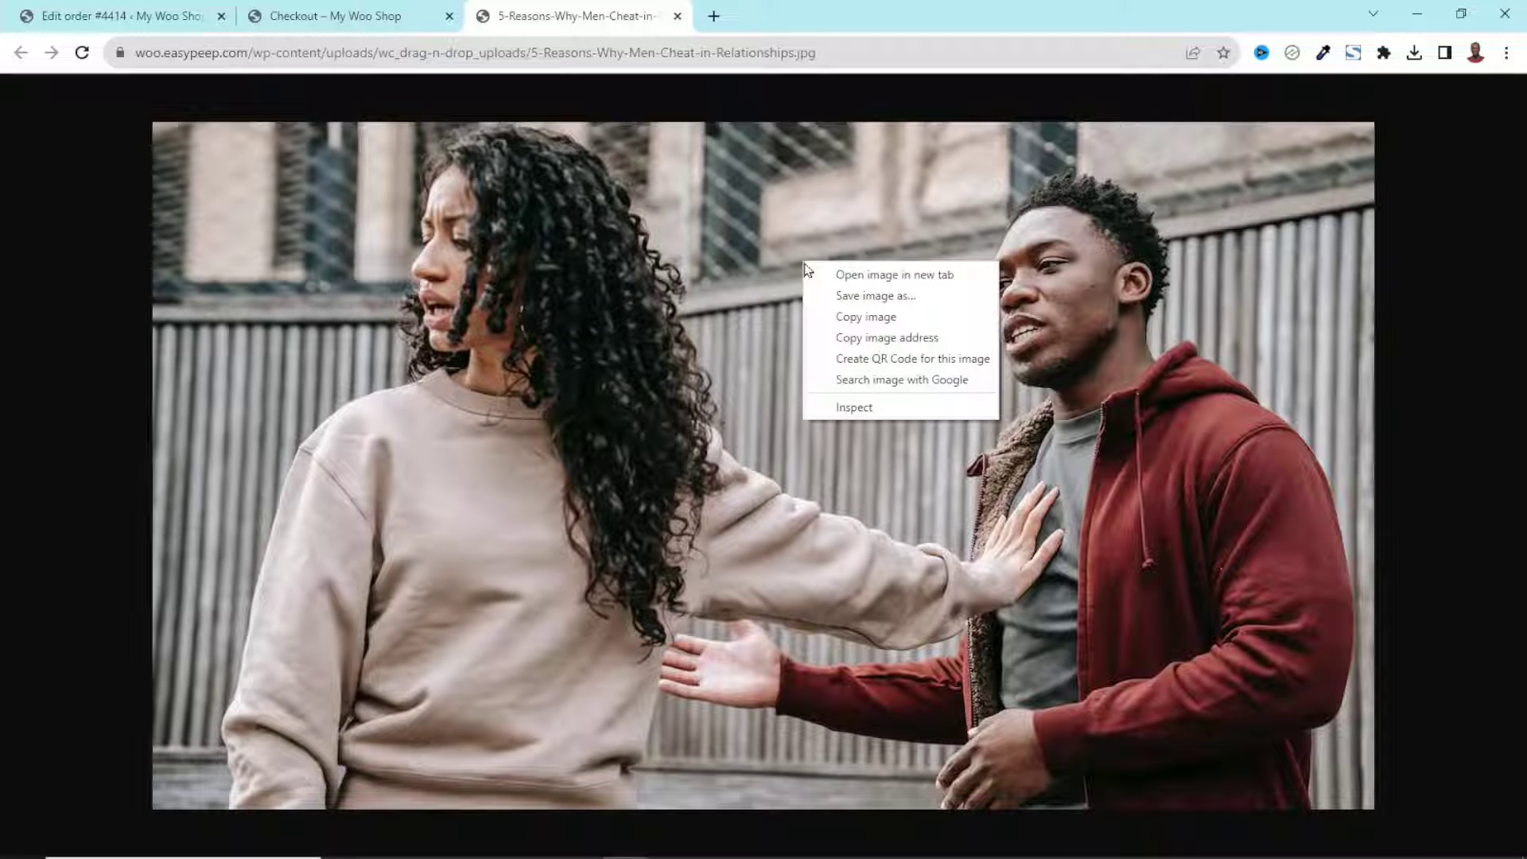
{"action": "left_click", "coordinate": [900, 300]}
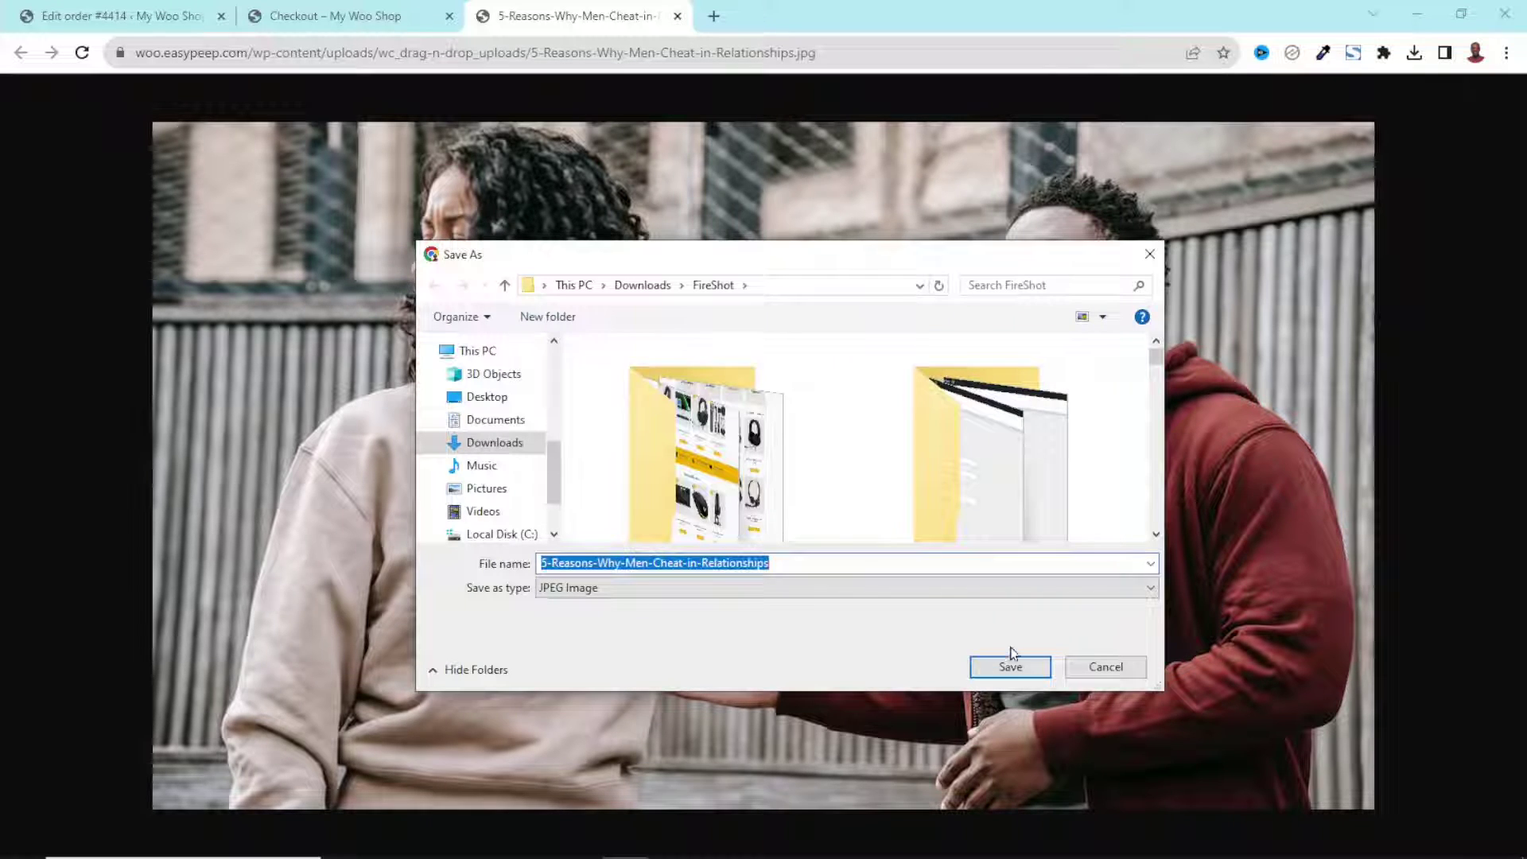
{"action": "left_click", "coordinate": [1129, 676]}
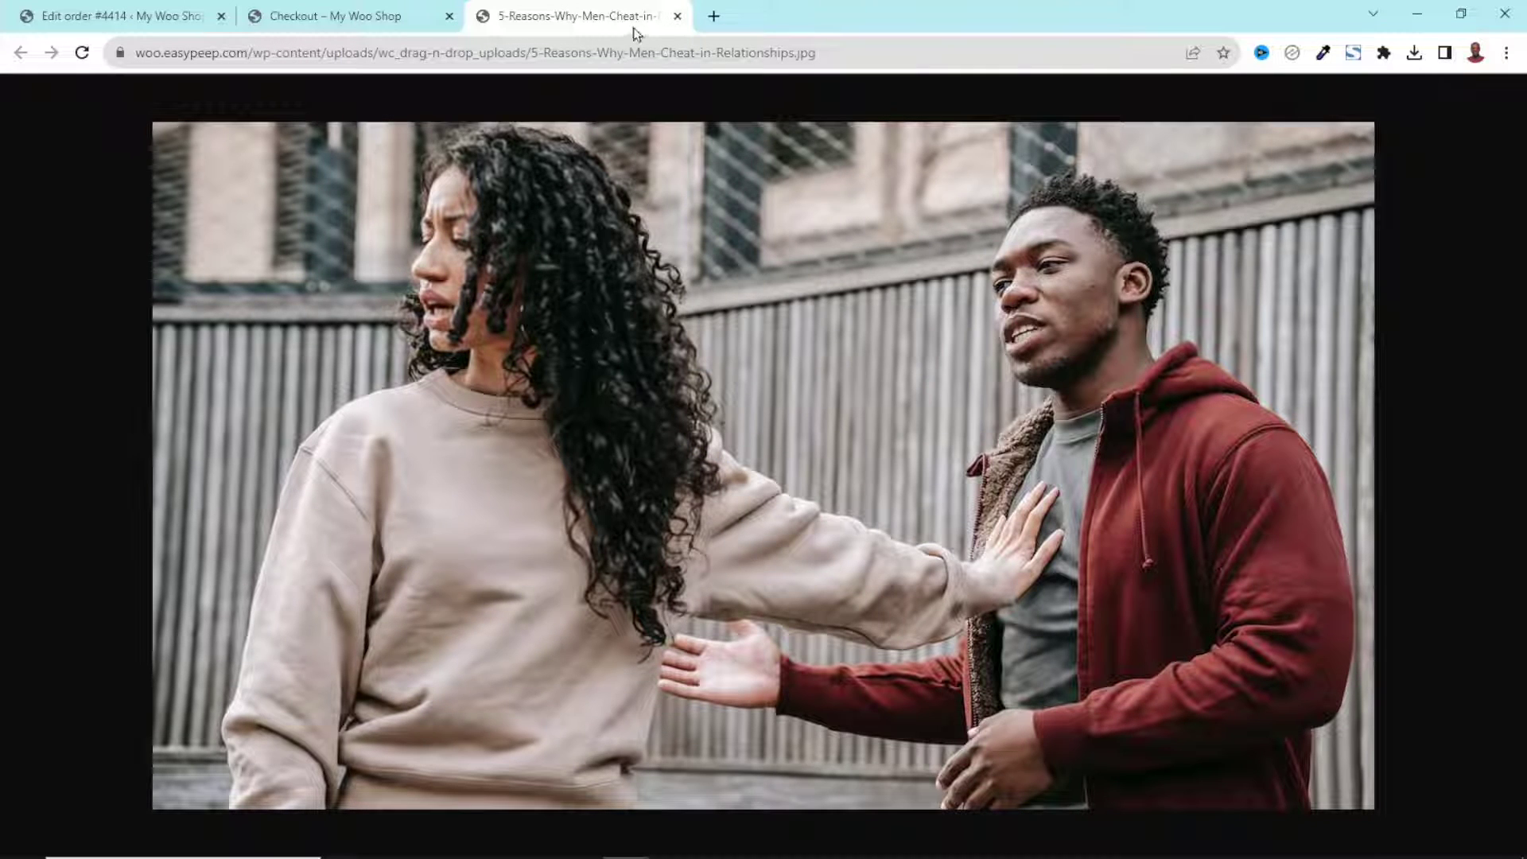
{"action": "left_click", "coordinate": [676, 17]}
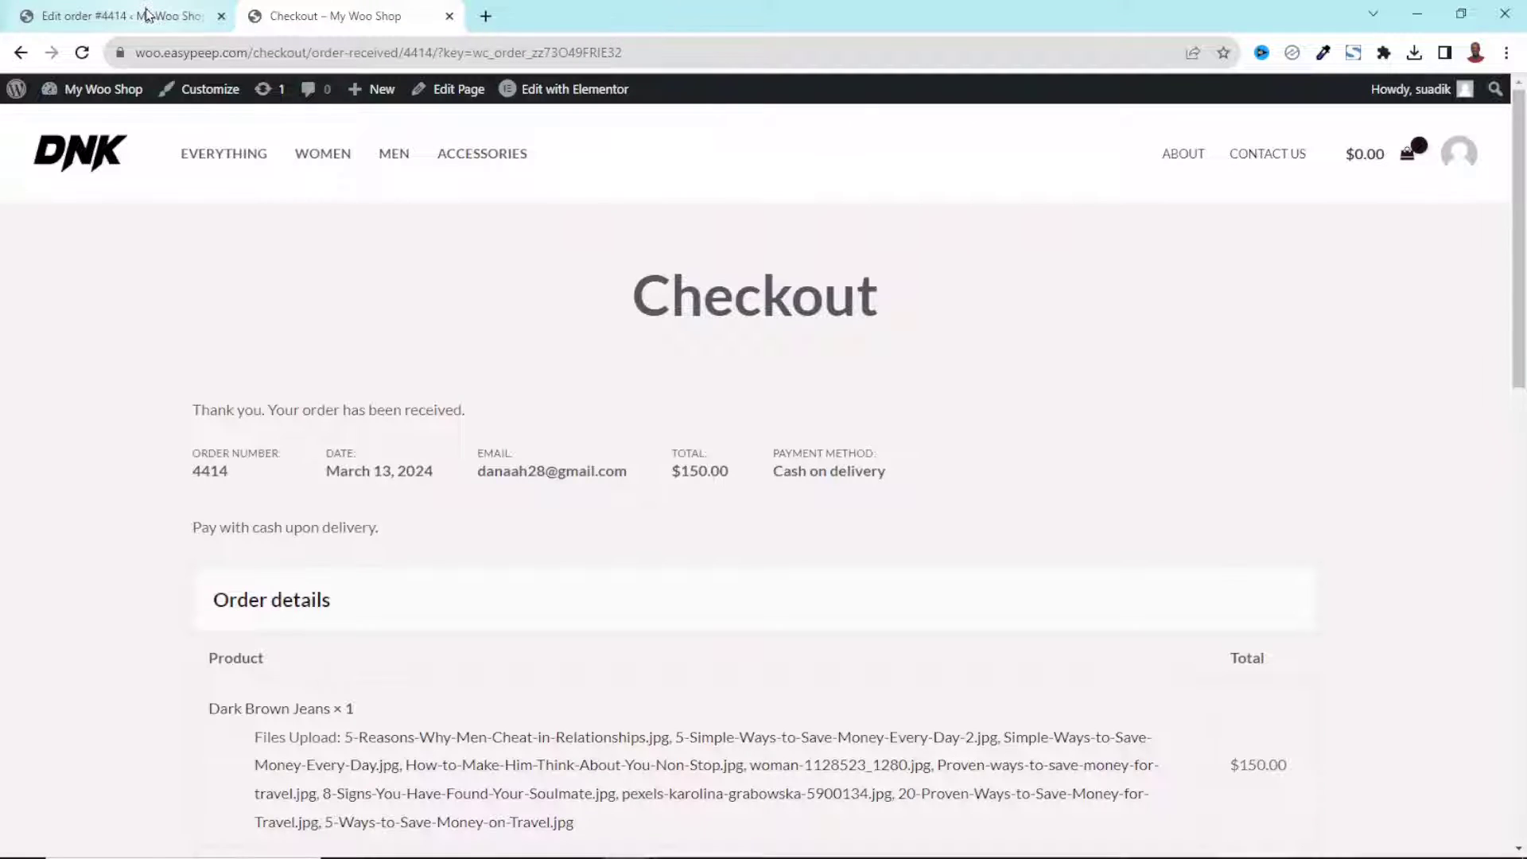
{"action": "left_click", "coordinate": [119, 16]}
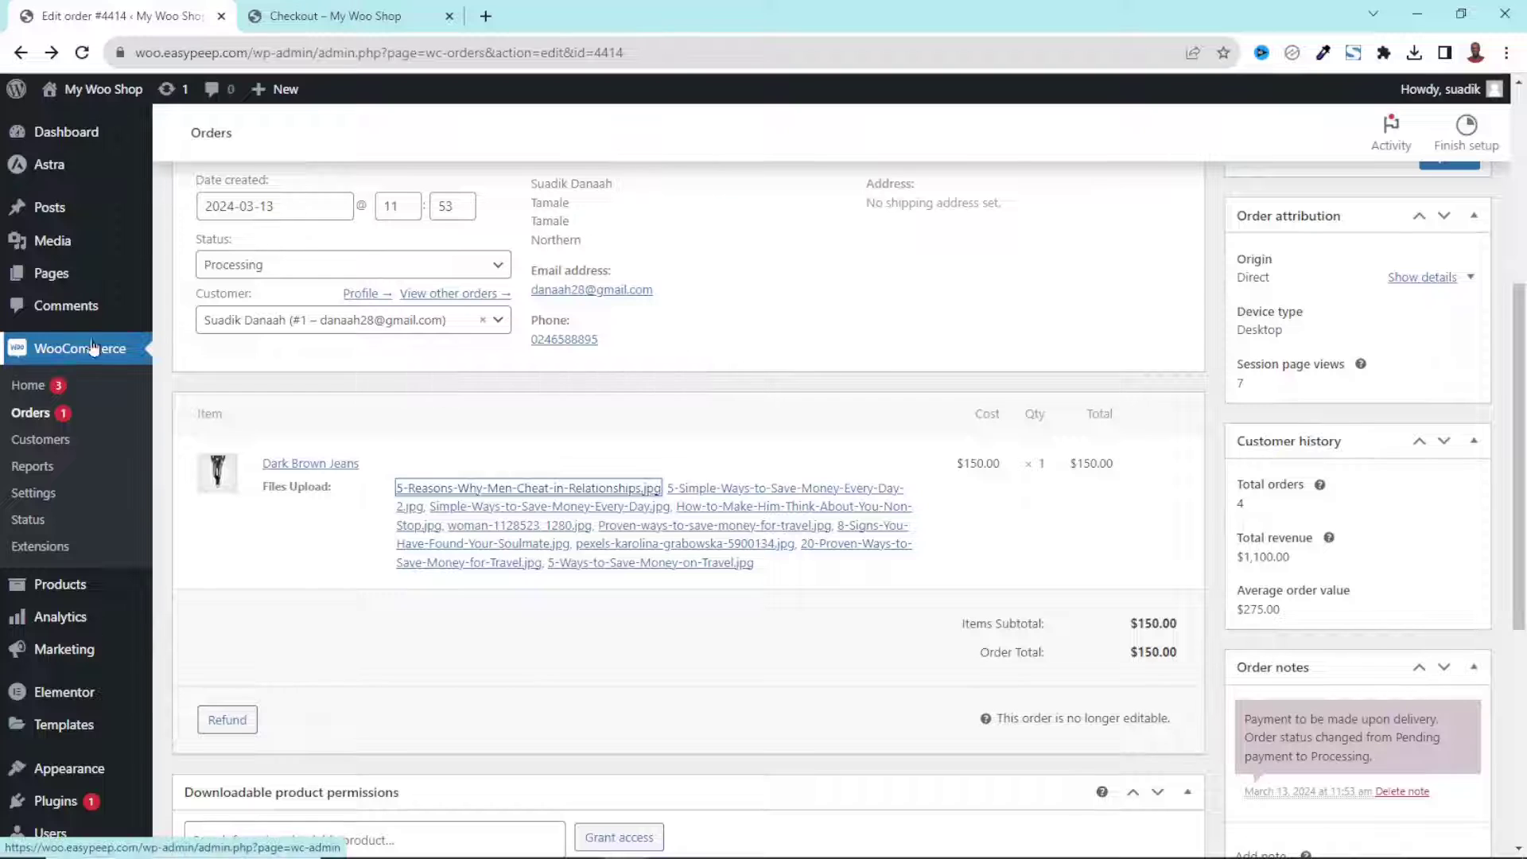
Step: Open the File Uploads section of the WooCommerce settings and look through the Drag & Drop Uploader options
{"action": "left_click", "coordinate": [14, 501]}
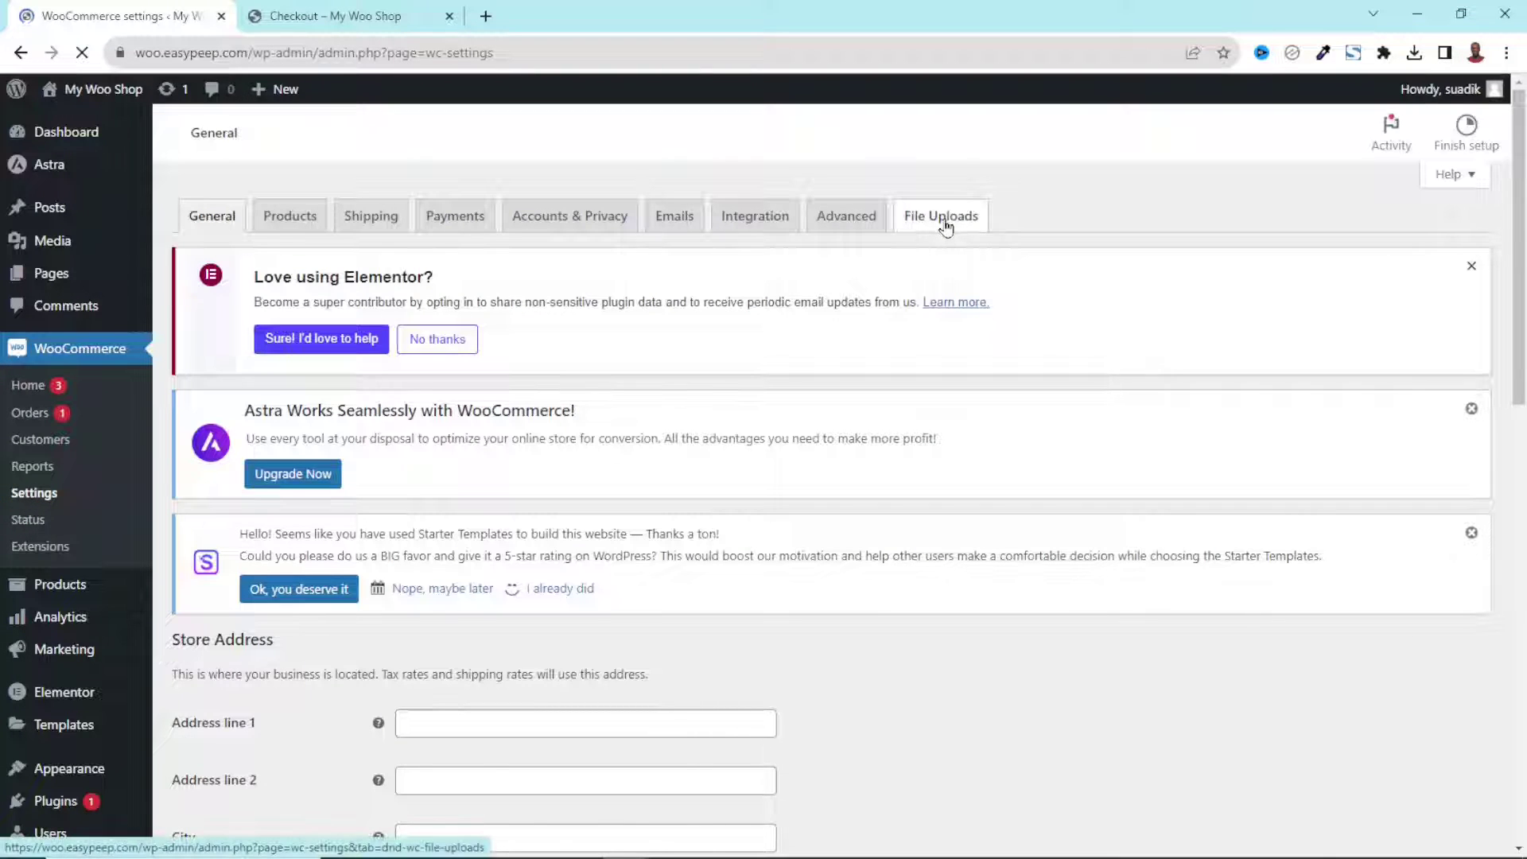
{"action": "left_click", "coordinate": [946, 229]}
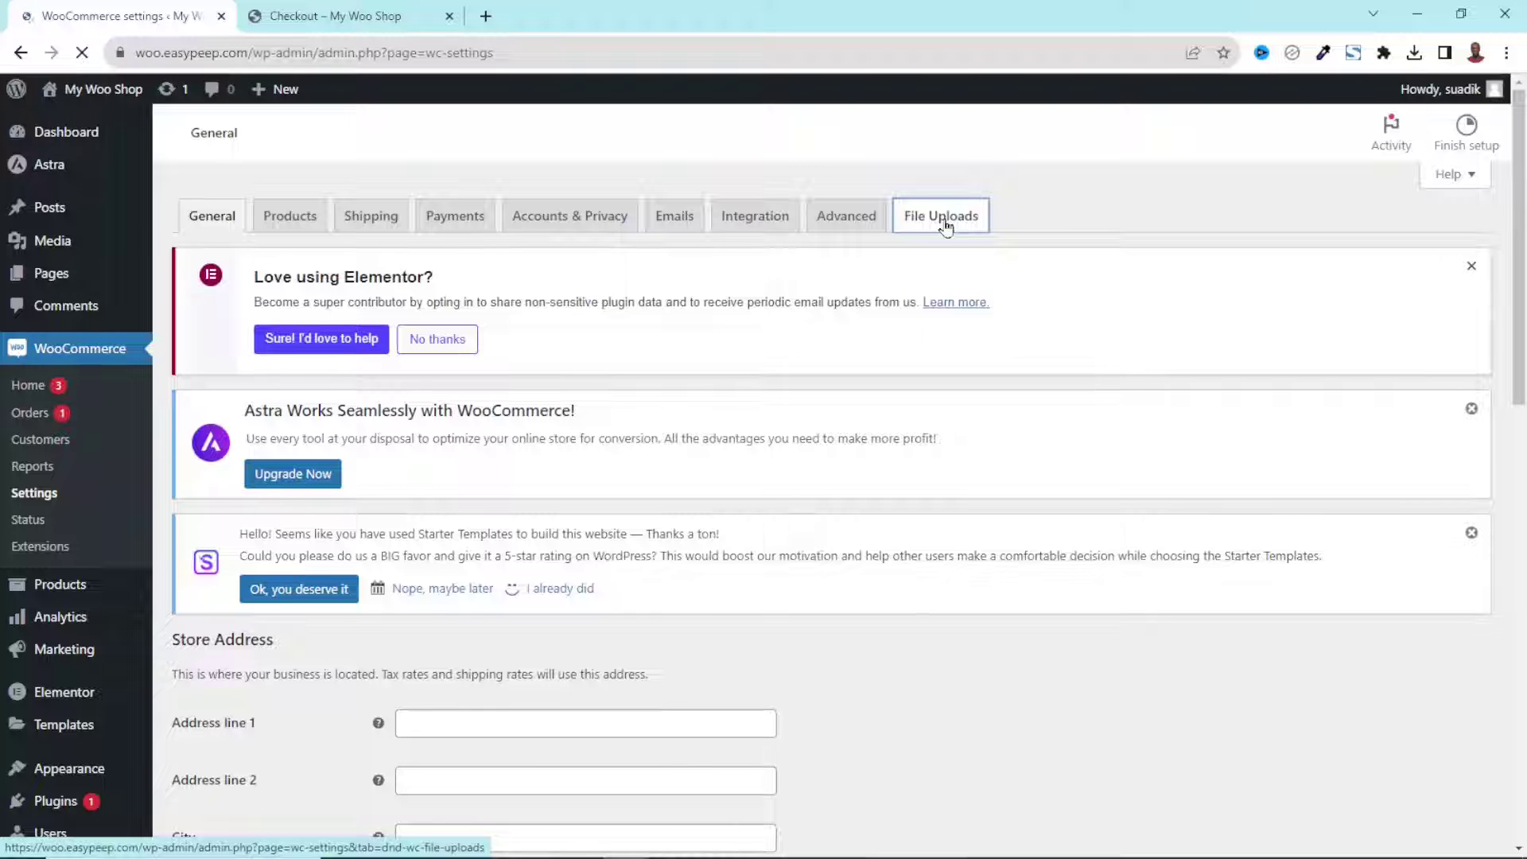
{"action": "scroll", "coordinate": [561, 445], "scroll_direction": "down", "scroll_amount": 10}
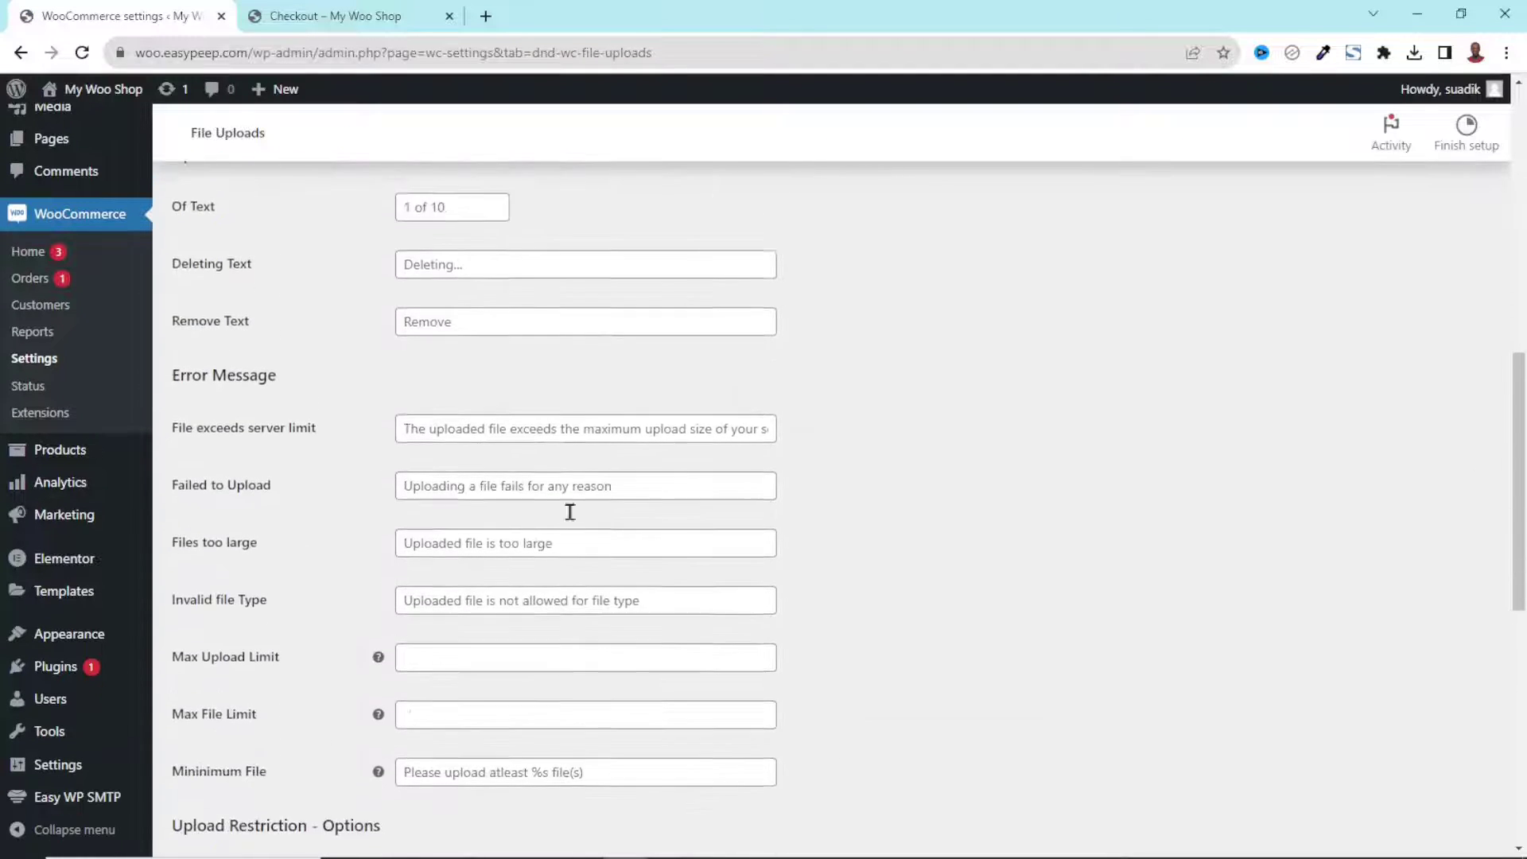
{"action": "scroll", "coordinate": [569, 540], "scroll_direction": "up", "scroll_amount": 7}
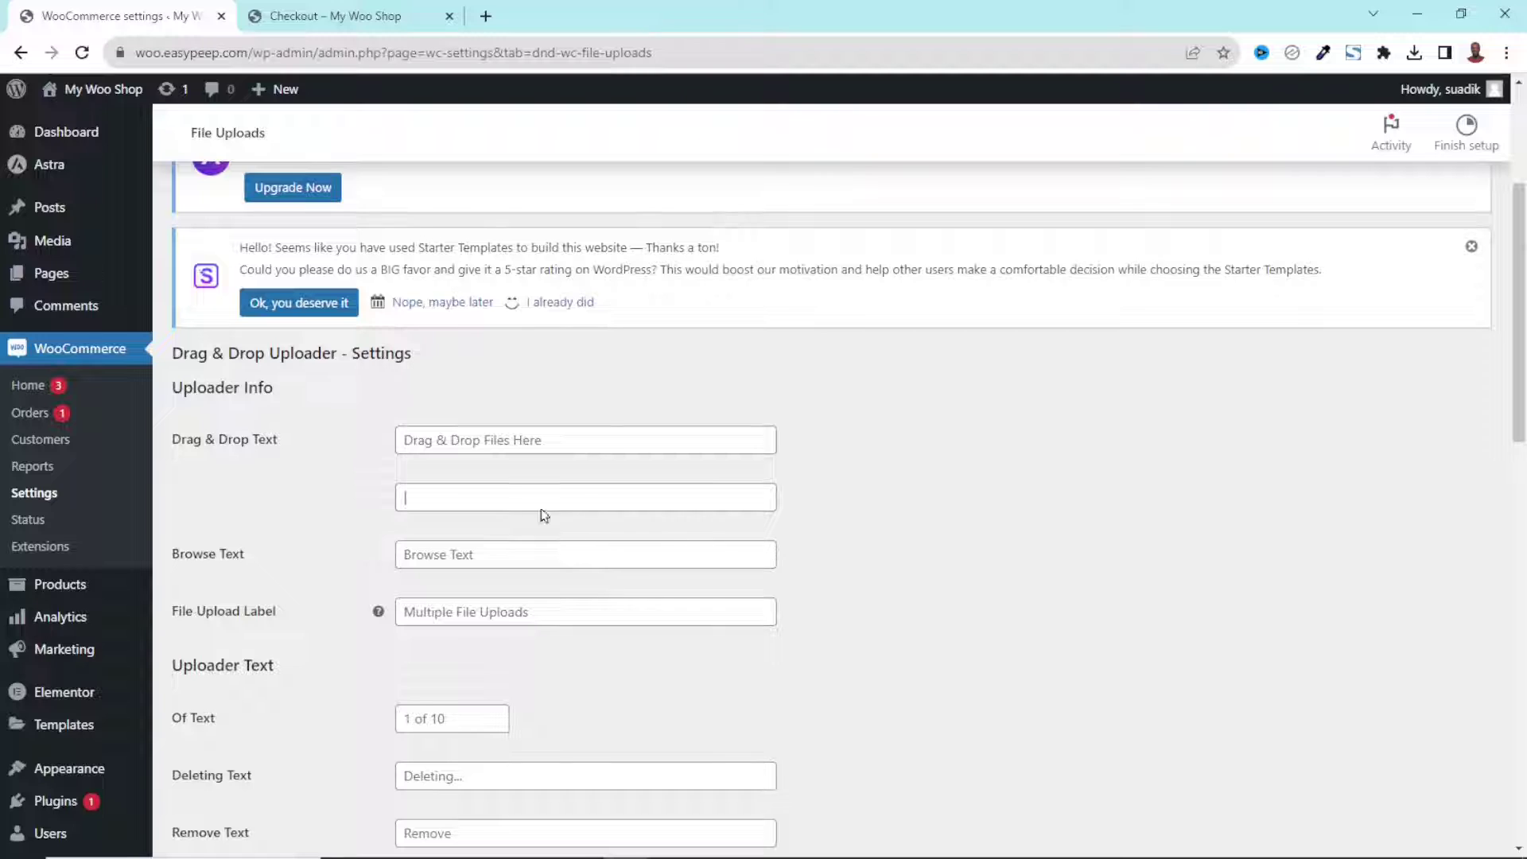
Step: Open the Basic Gray Jeans product from the store and check the wording in its file upload area
{"action": "left_click", "coordinate": [330, 18]}
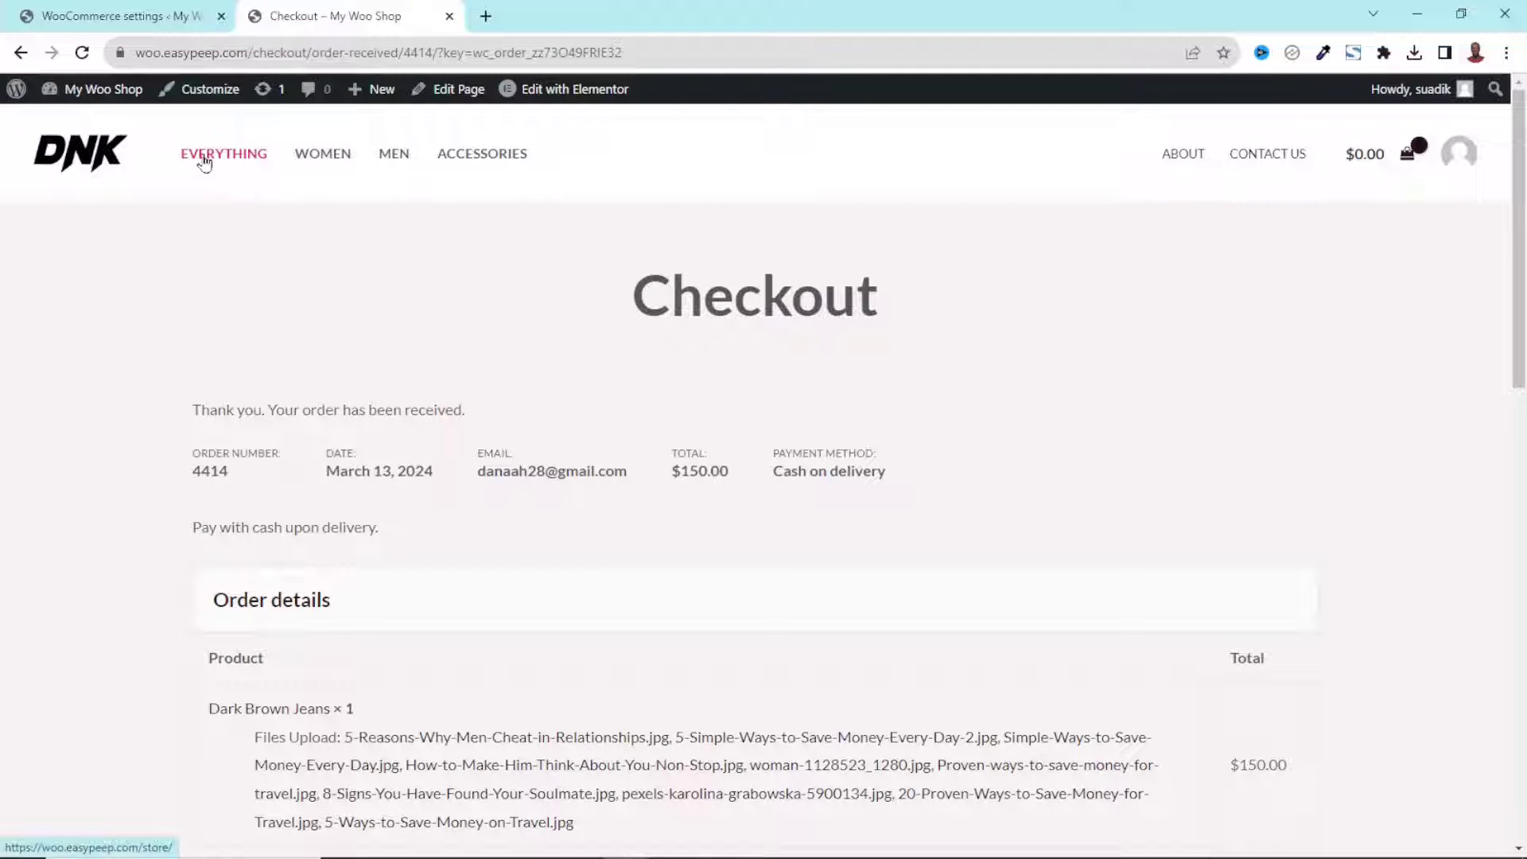
{"action": "left_click", "coordinate": [231, 165]}
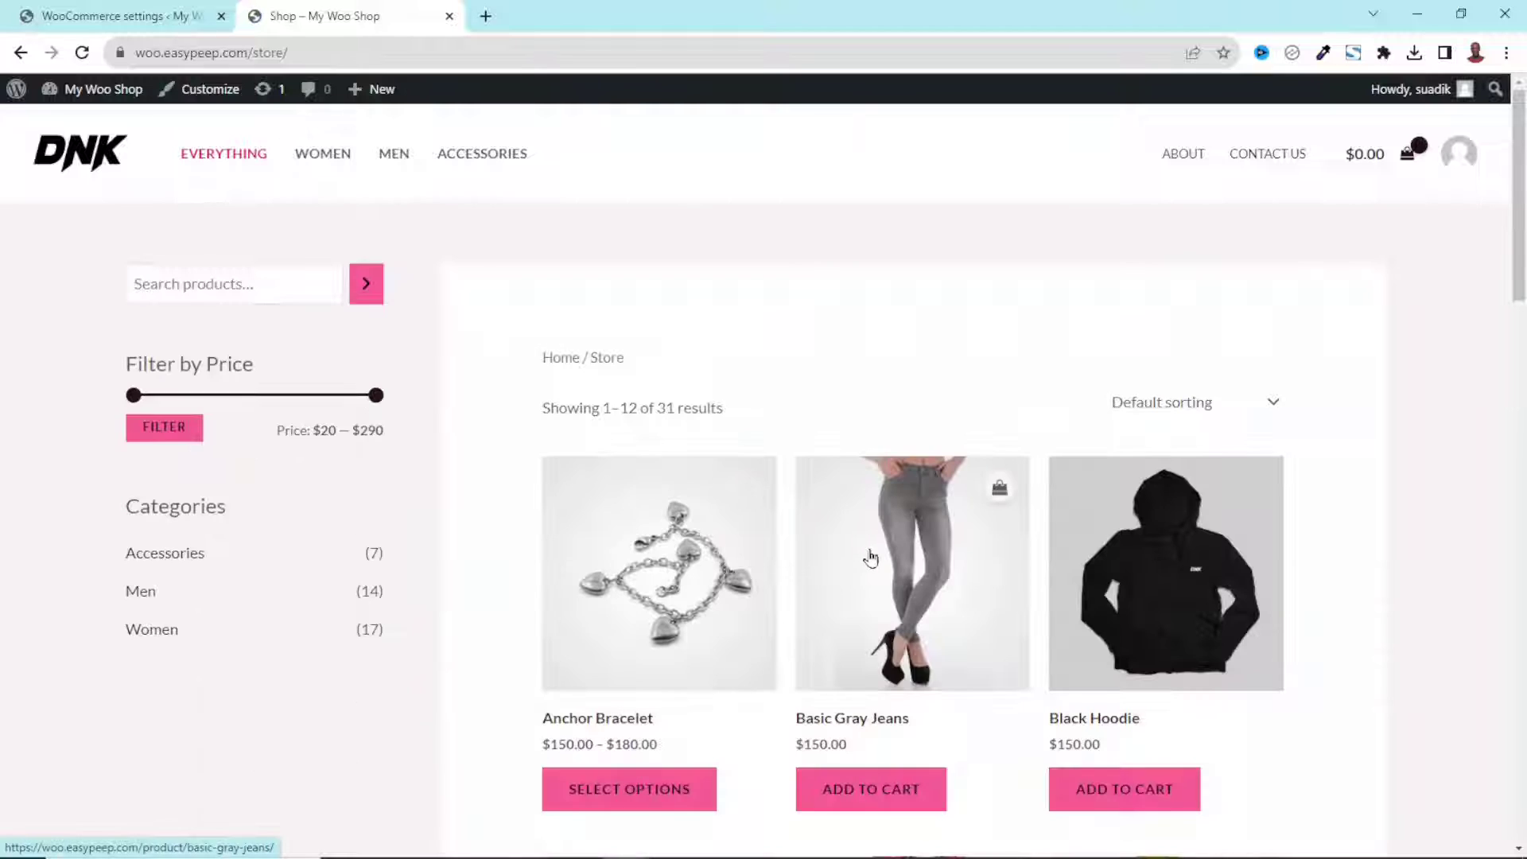
{"action": "left_click", "coordinate": [870, 557]}
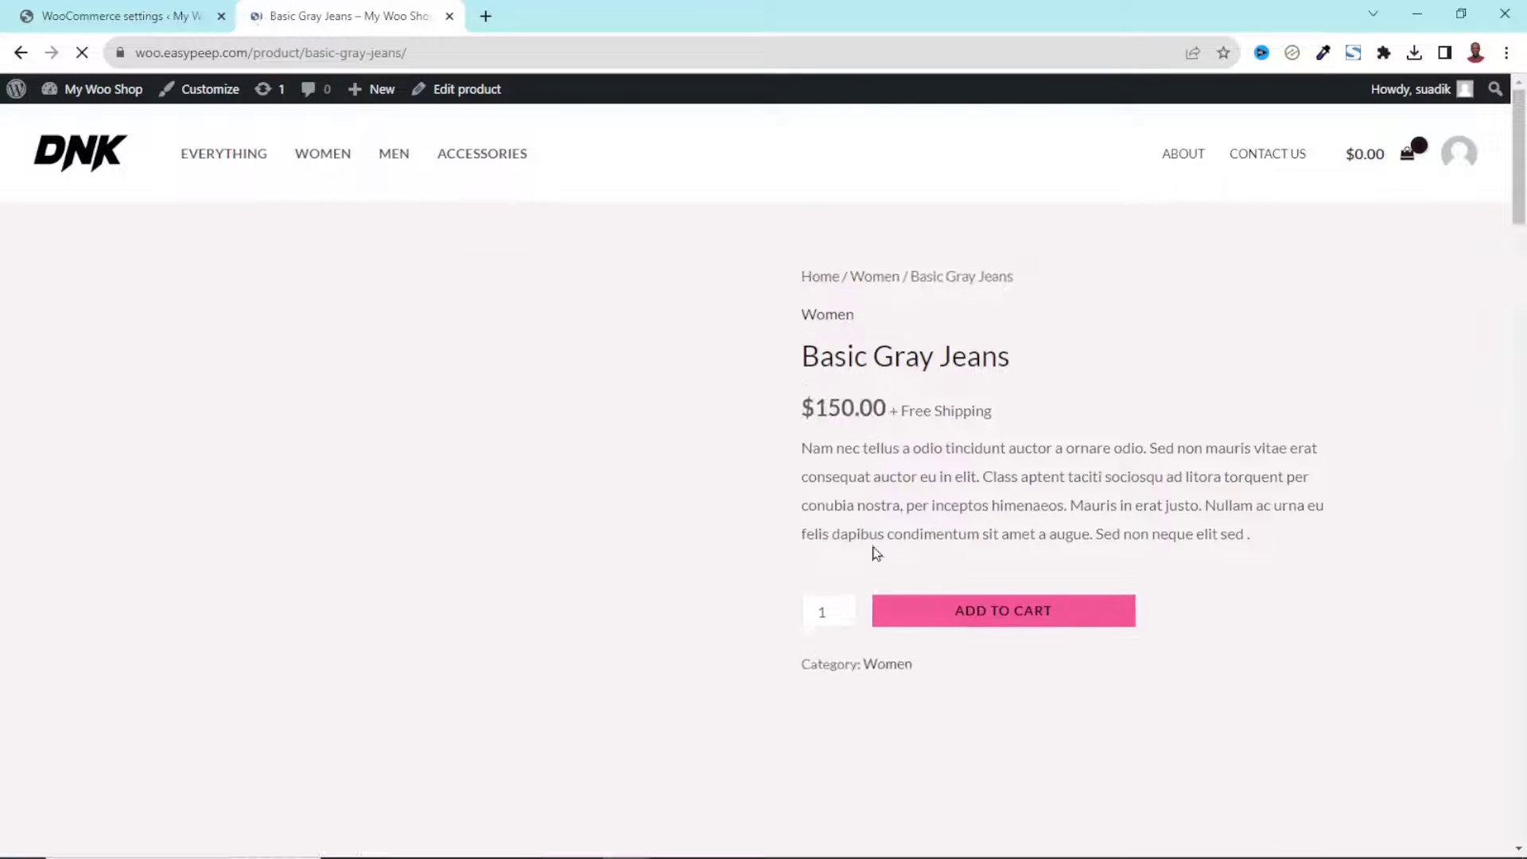
{"action": "left_click_drag", "start_coordinate": [925, 624], "coordinate": [1107, 623]}
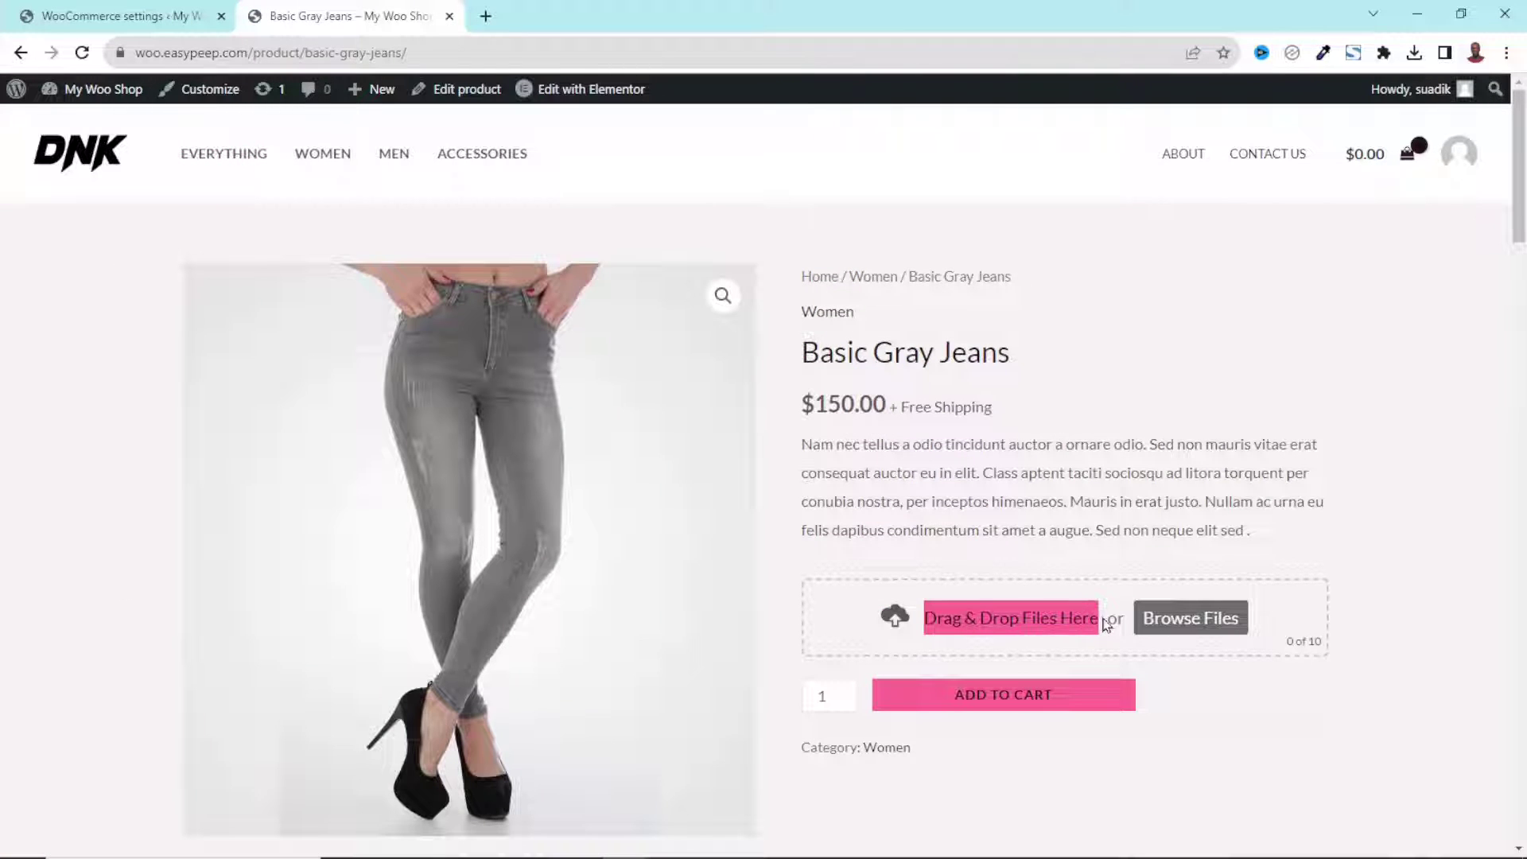
Step: Set the uploader's Drag & Drop Text to "Upload Files Here" in the File Uploads settings and save the changes
{"action": "left_click", "coordinate": [115, 22]}
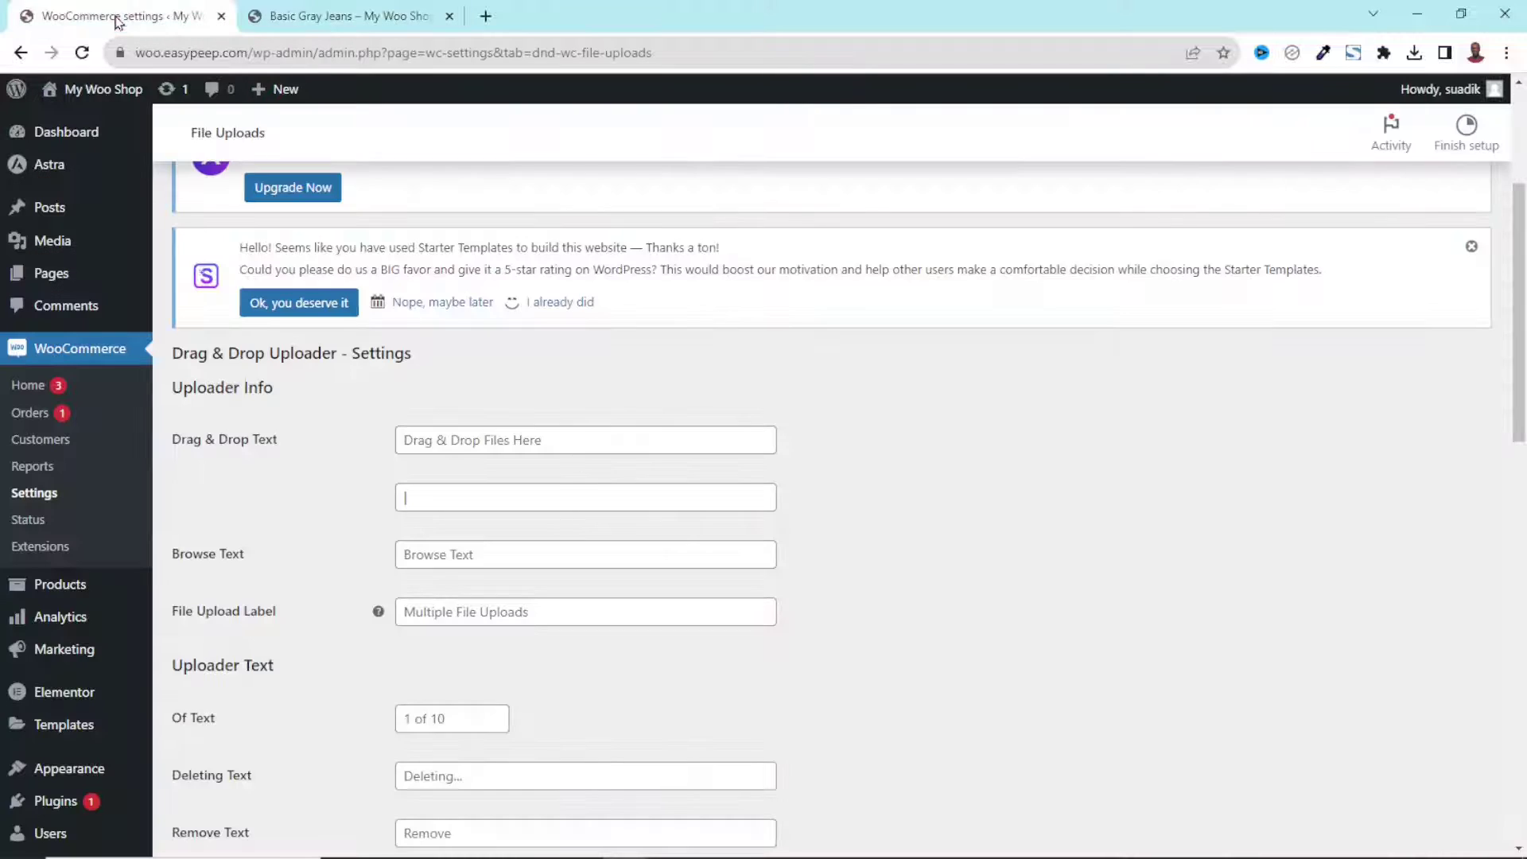
{"action": "left_click", "coordinate": [594, 439]}
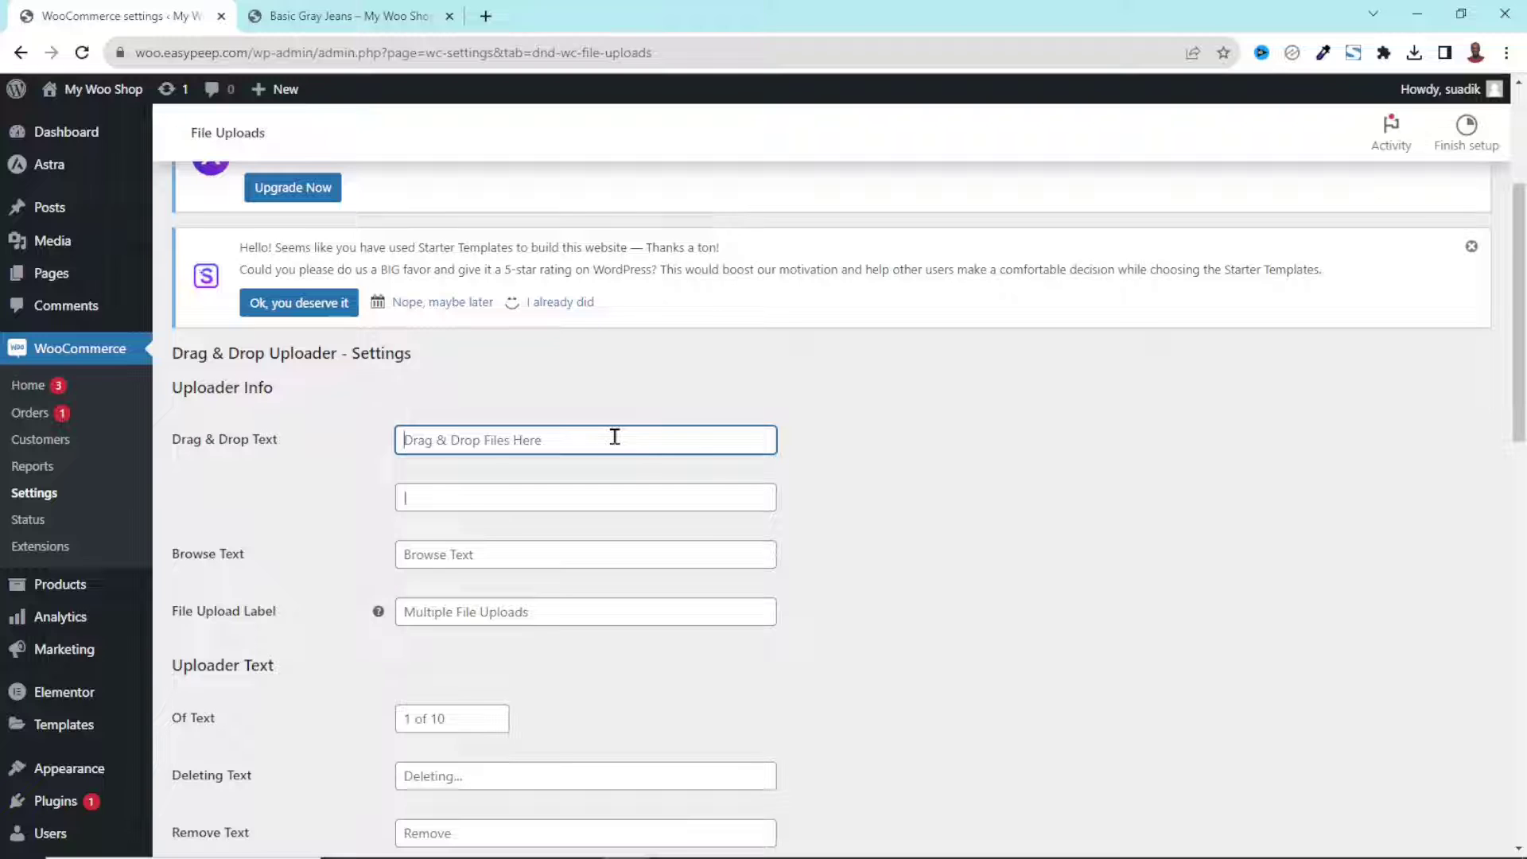
{"action": "type", "text": "Upload Files Here"}
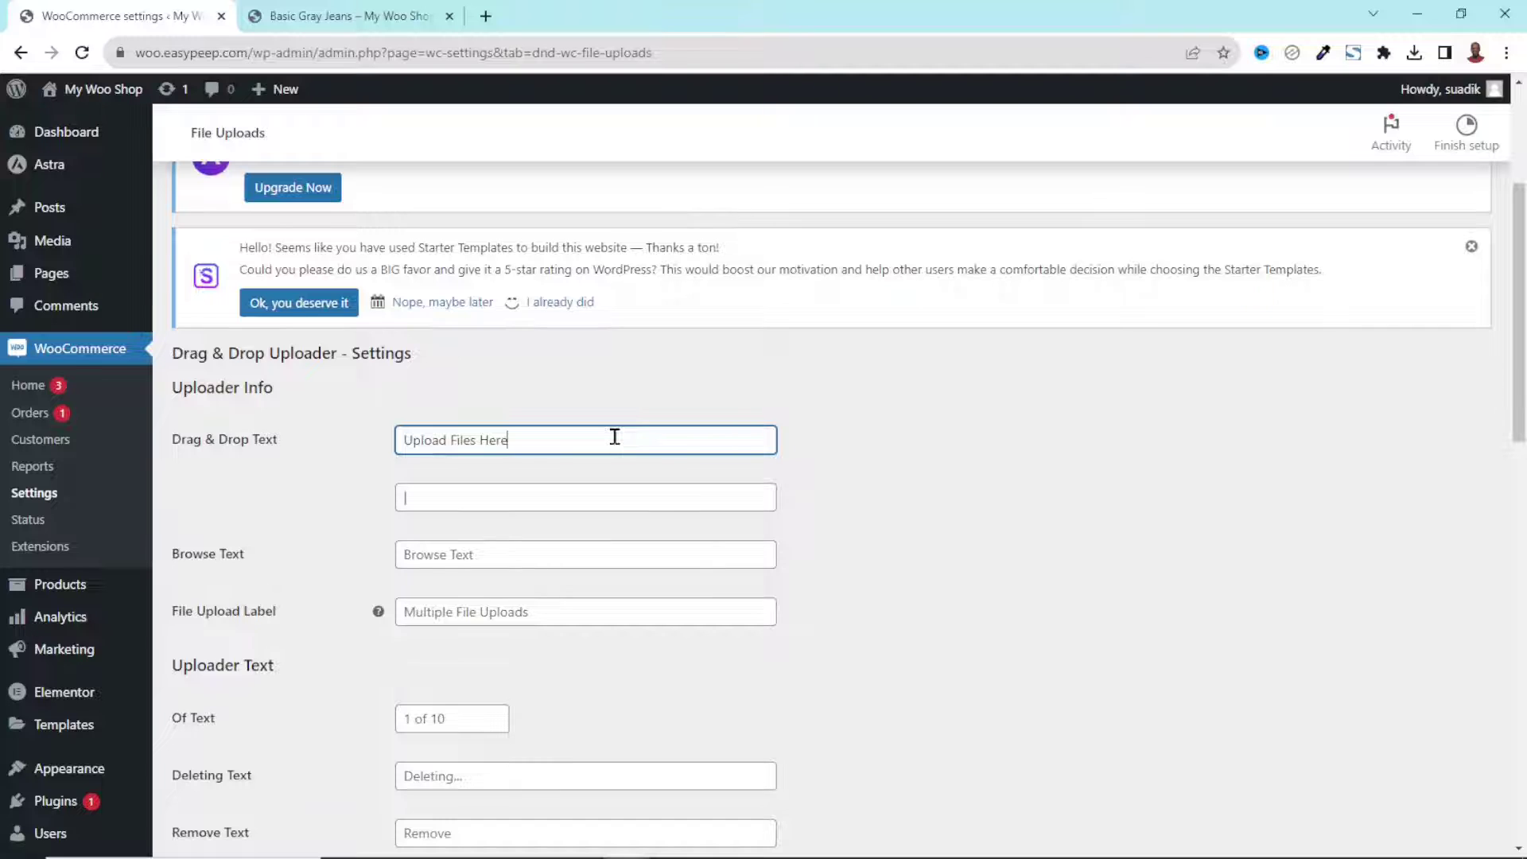
{"action": "scroll", "coordinate": [614, 436], "scroll_direction": "down", "scroll_amount": 10}
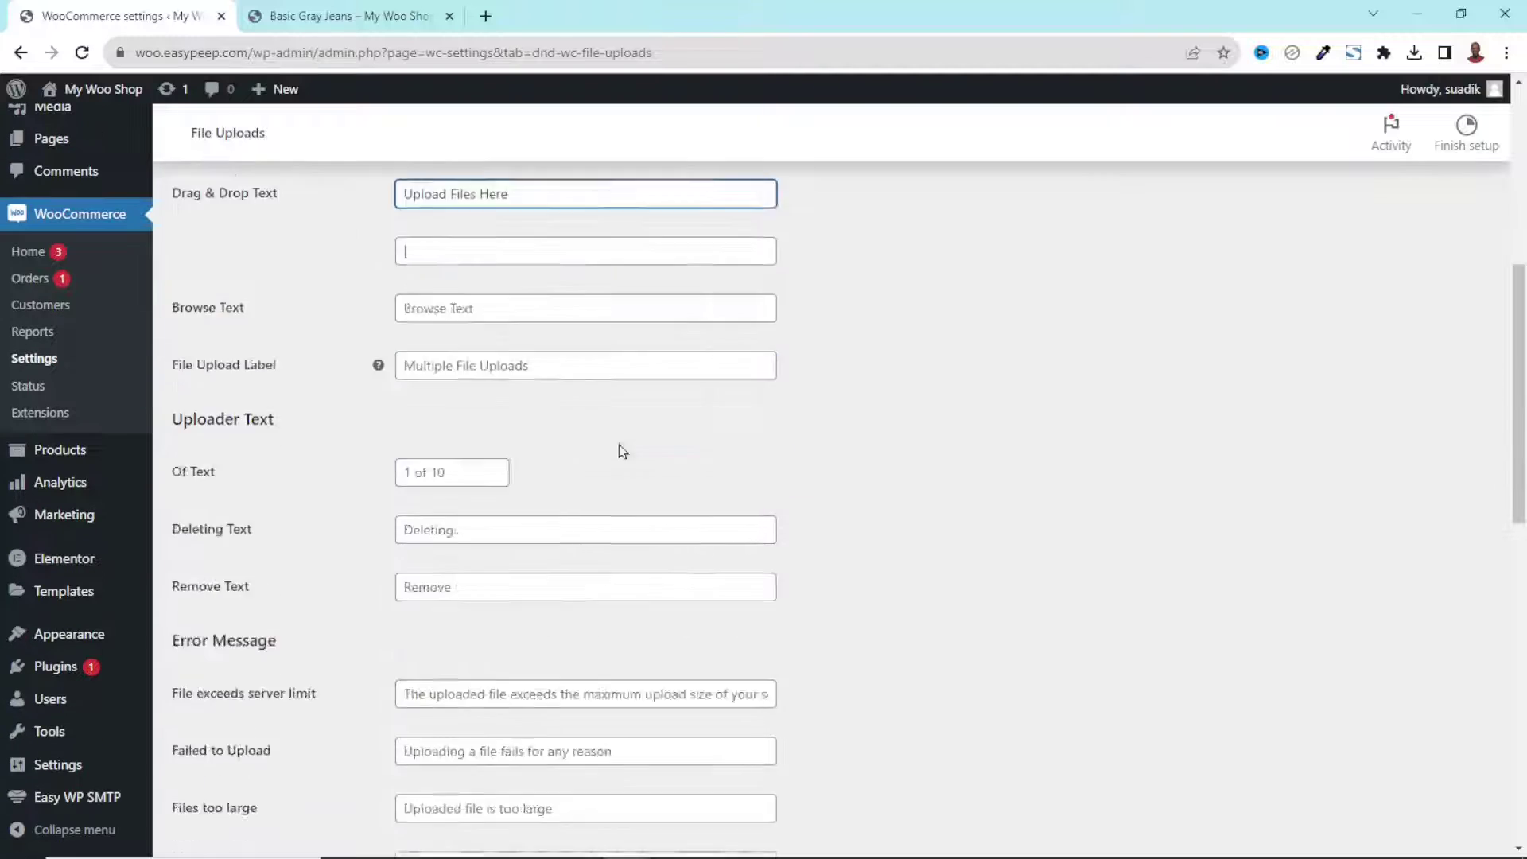
{"action": "left_click", "coordinate": [236, 765]}
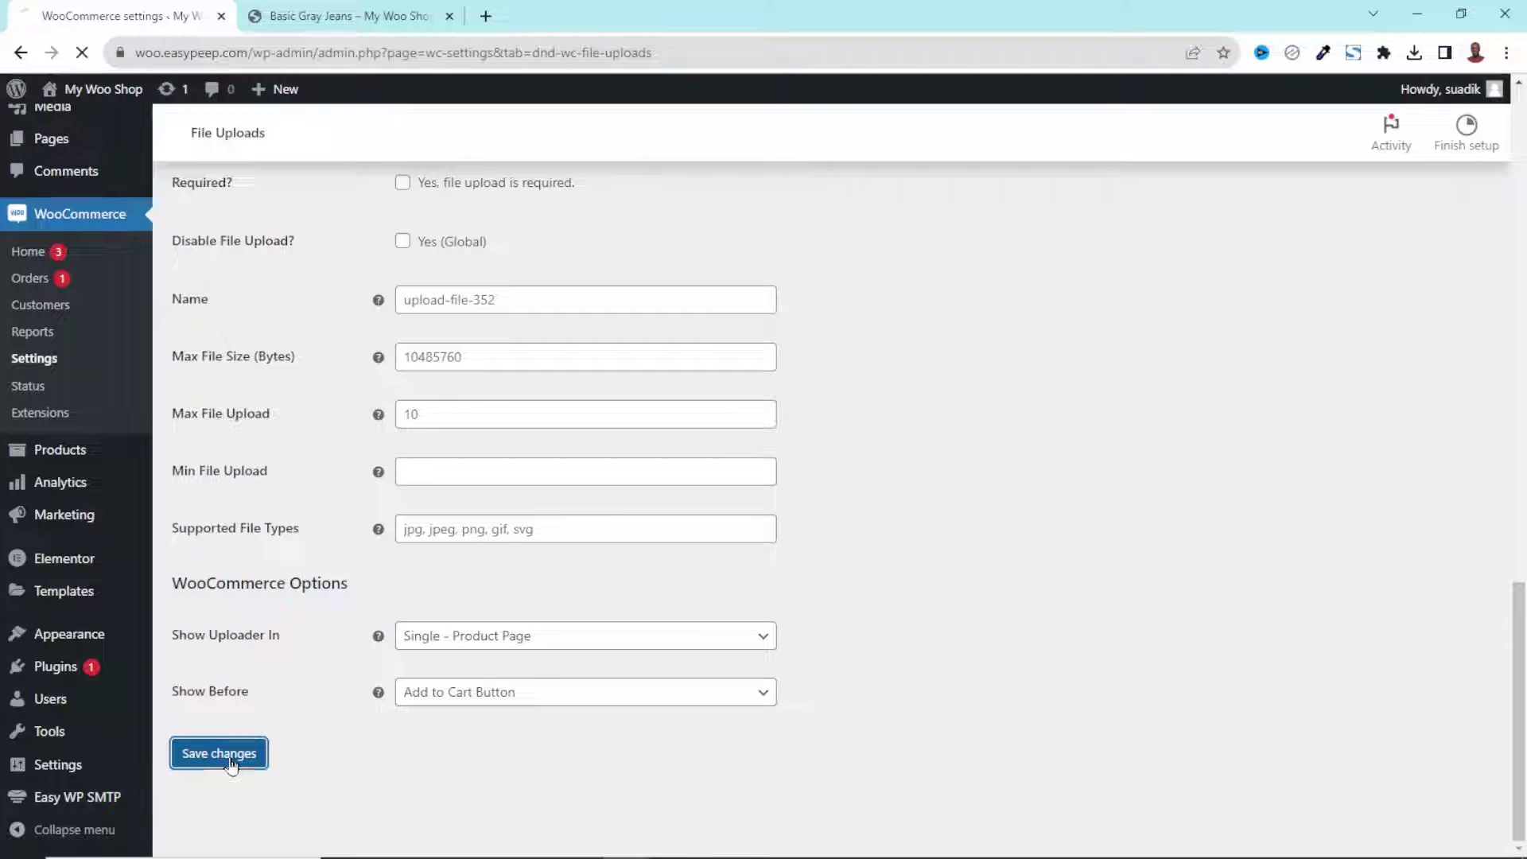
Step: Reload the Basic Gray Jeans product page and check the drag and drop text in the upload area
{"action": "left_click", "coordinate": [327, 16]}
{"action": "left_click", "coordinate": [82, 52]}
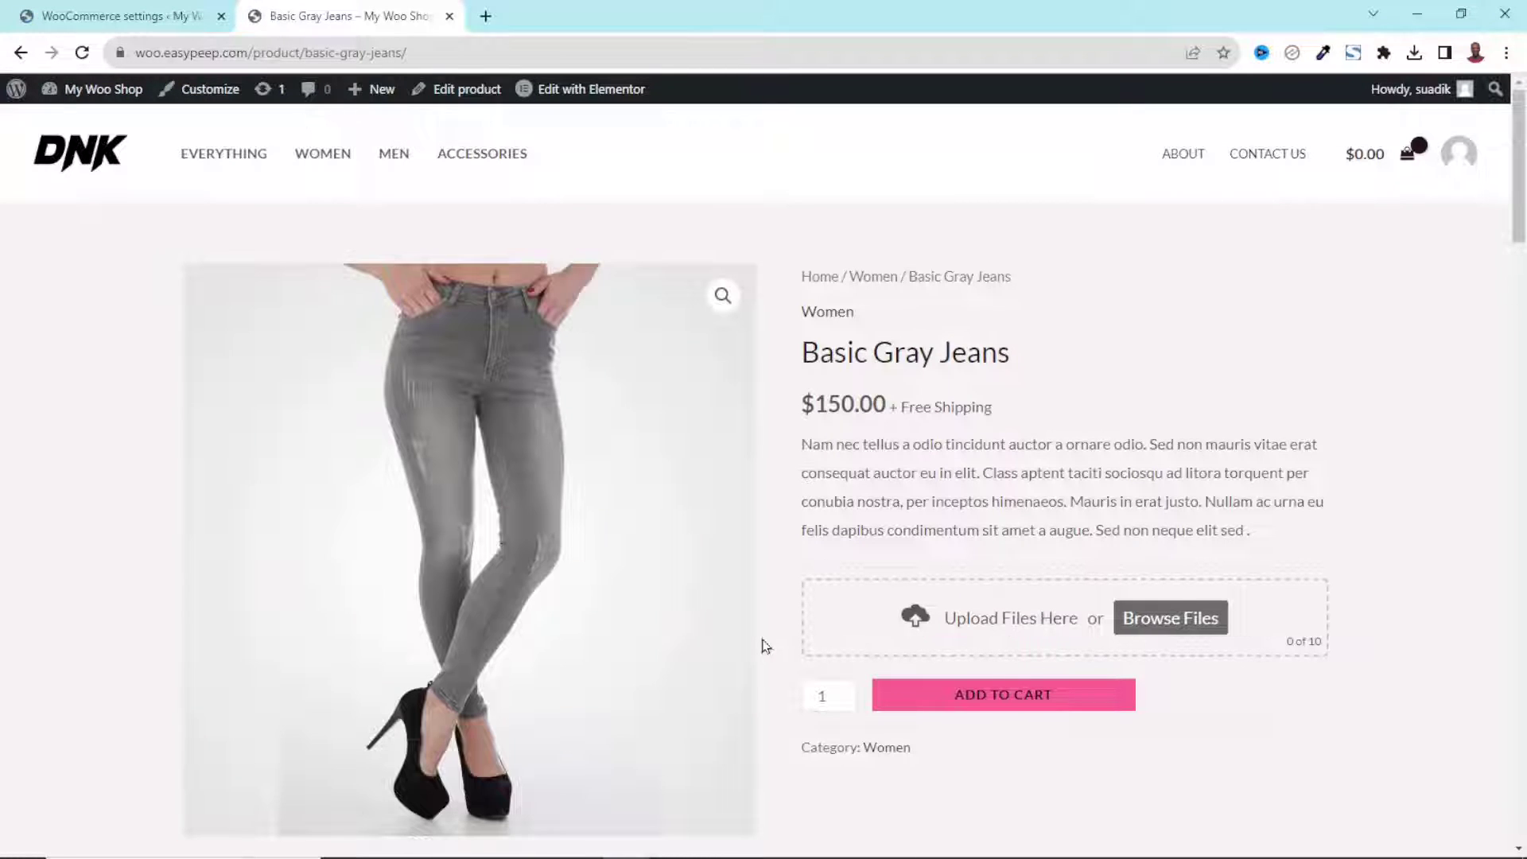
{"action": "left_click_drag", "start_coordinate": [947, 618], "coordinate": [1093, 620]}
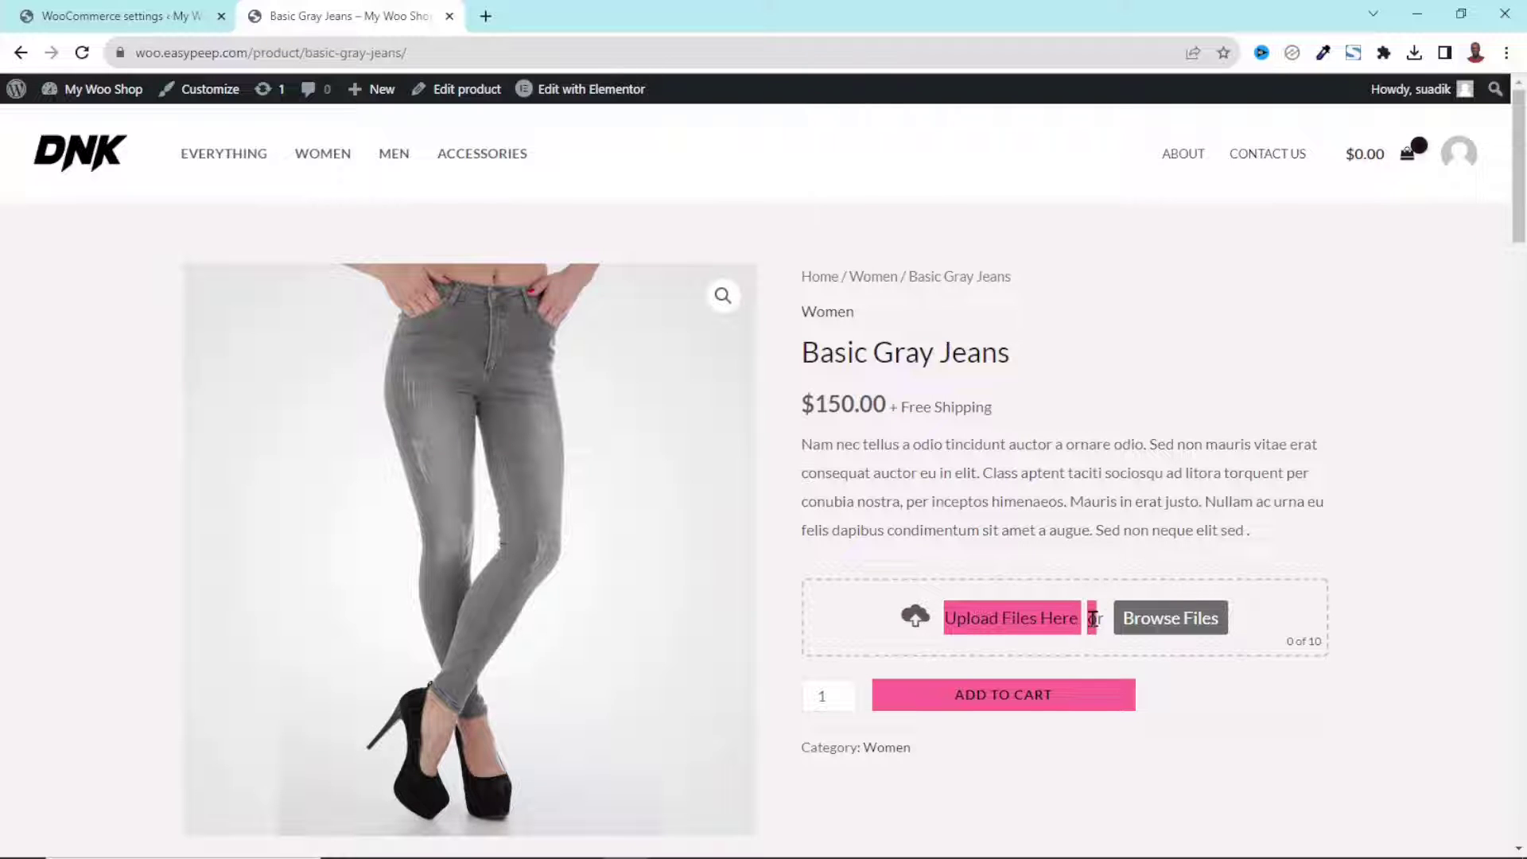
Step: Review the browse text, uploader text, error message and upload restriction options in the File Uploads settings
{"action": "left_click", "coordinate": [109, 13]}
{"action": "scroll", "coordinate": [668, 696], "scroll_direction": "down", "scroll_amount": 6}
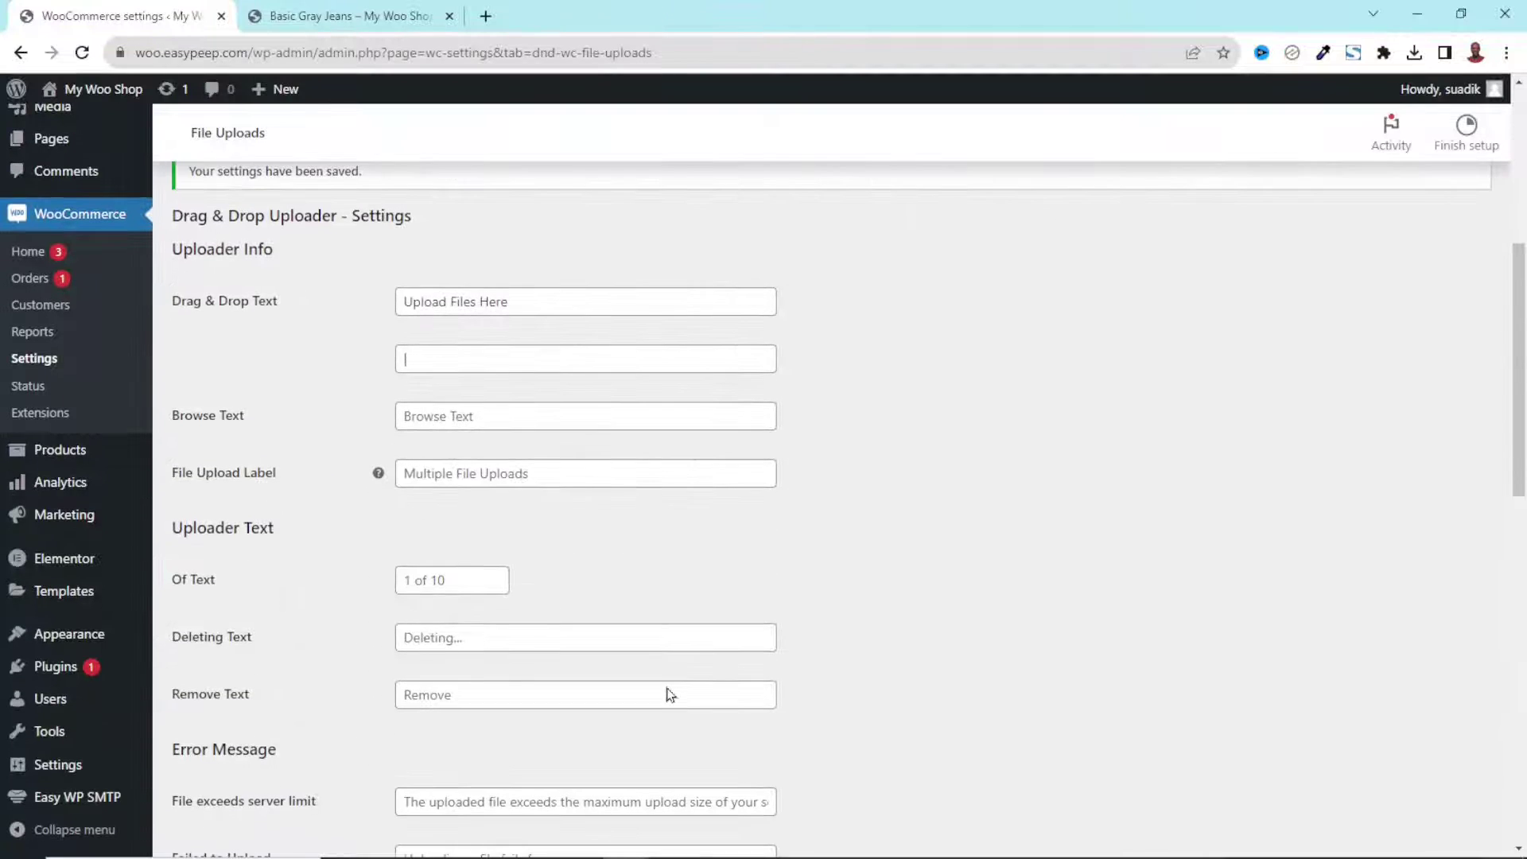
{"action": "left_click", "coordinate": [240, 430]}
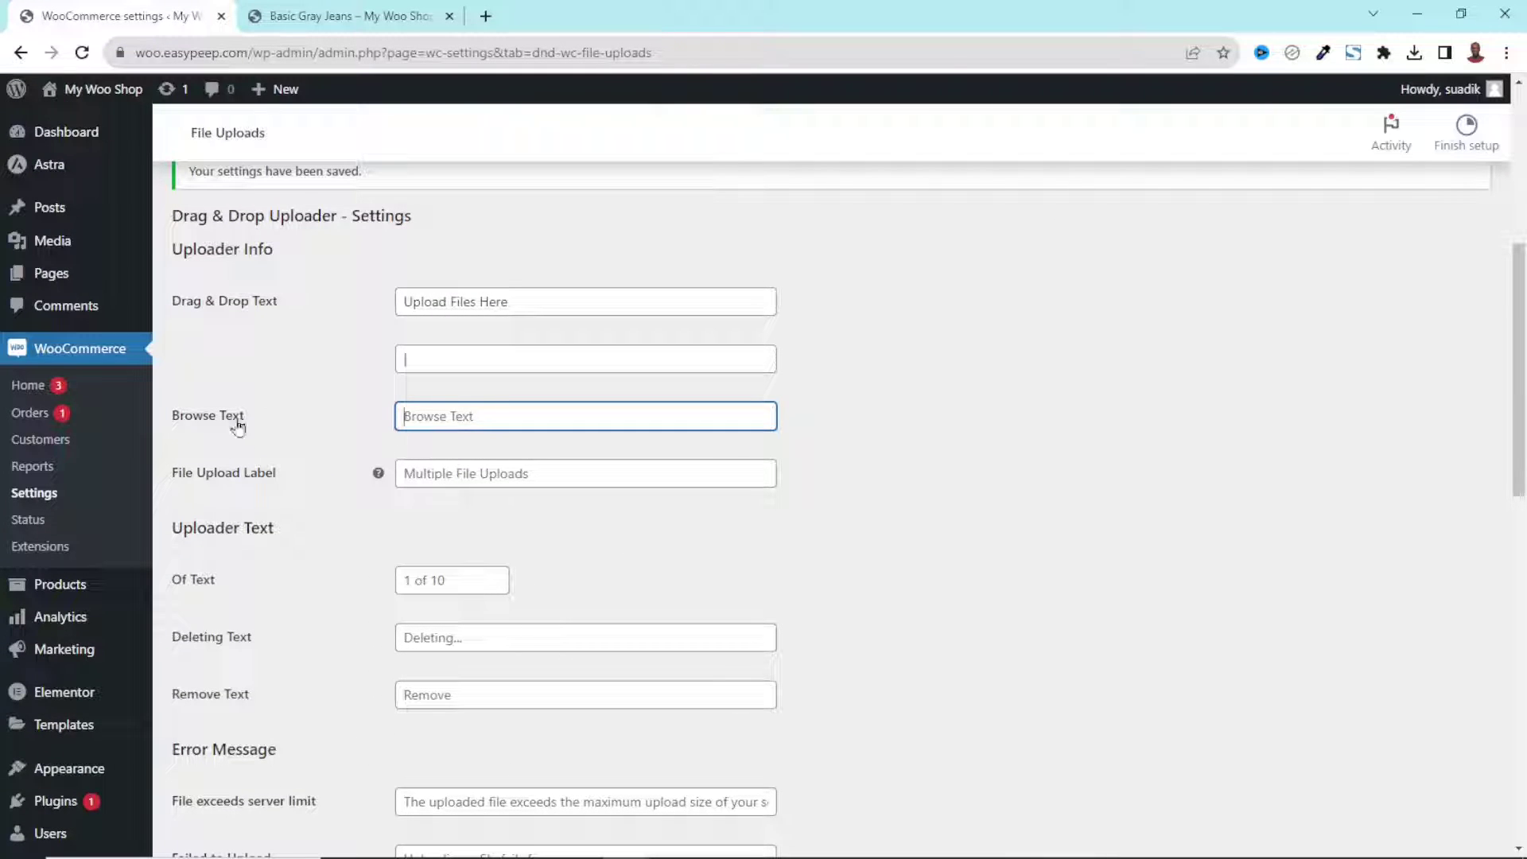
{"action": "scroll", "coordinate": [533, 689], "scroll_direction": "down", "scroll_amount": 1}
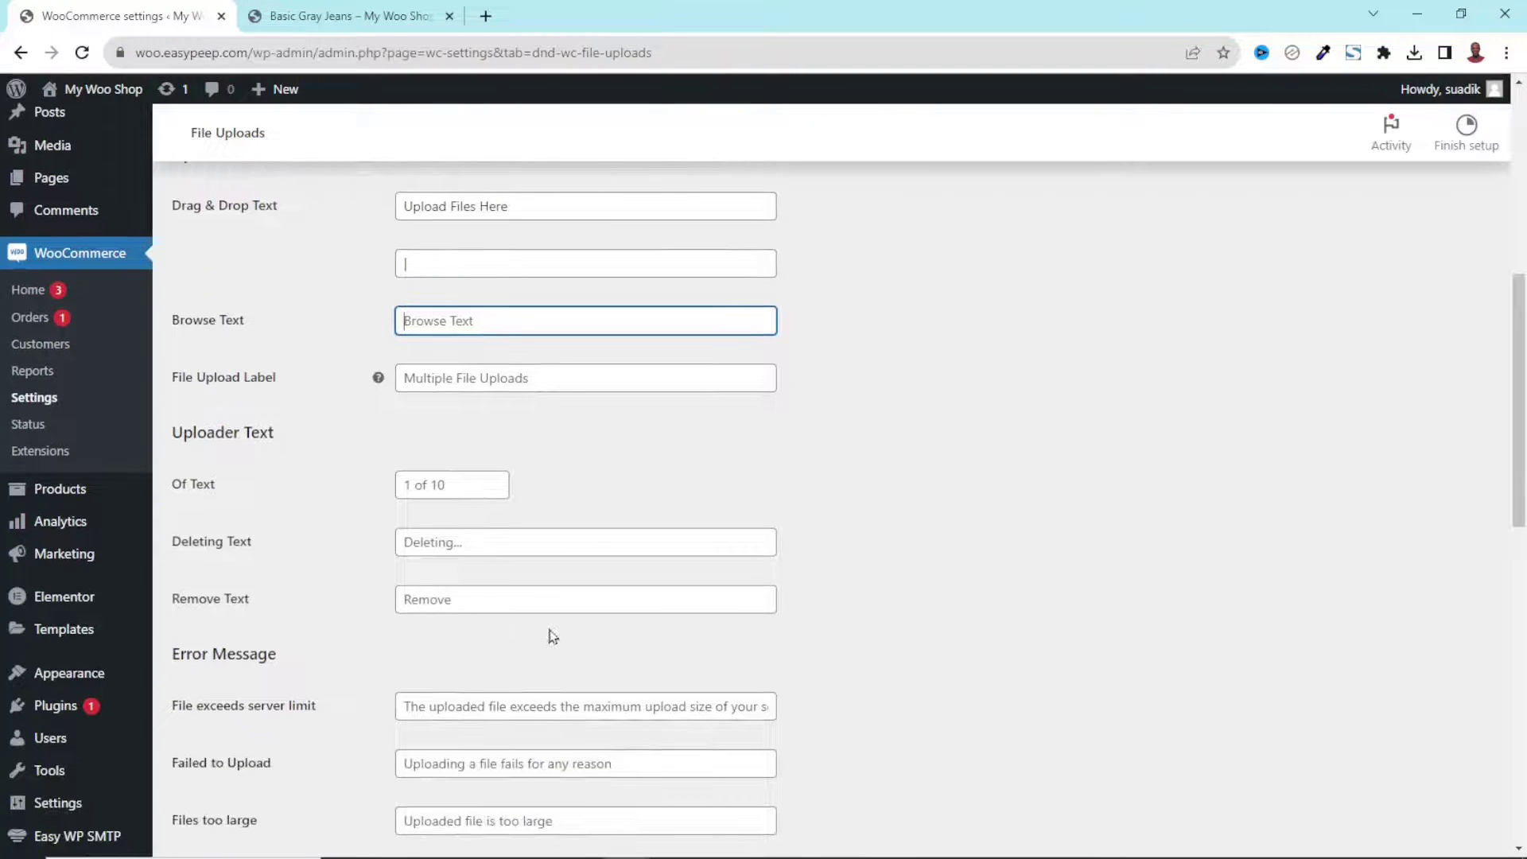
{"action": "scroll", "coordinate": [547, 634], "scroll_direction": "down", "scroll_amount": 4}
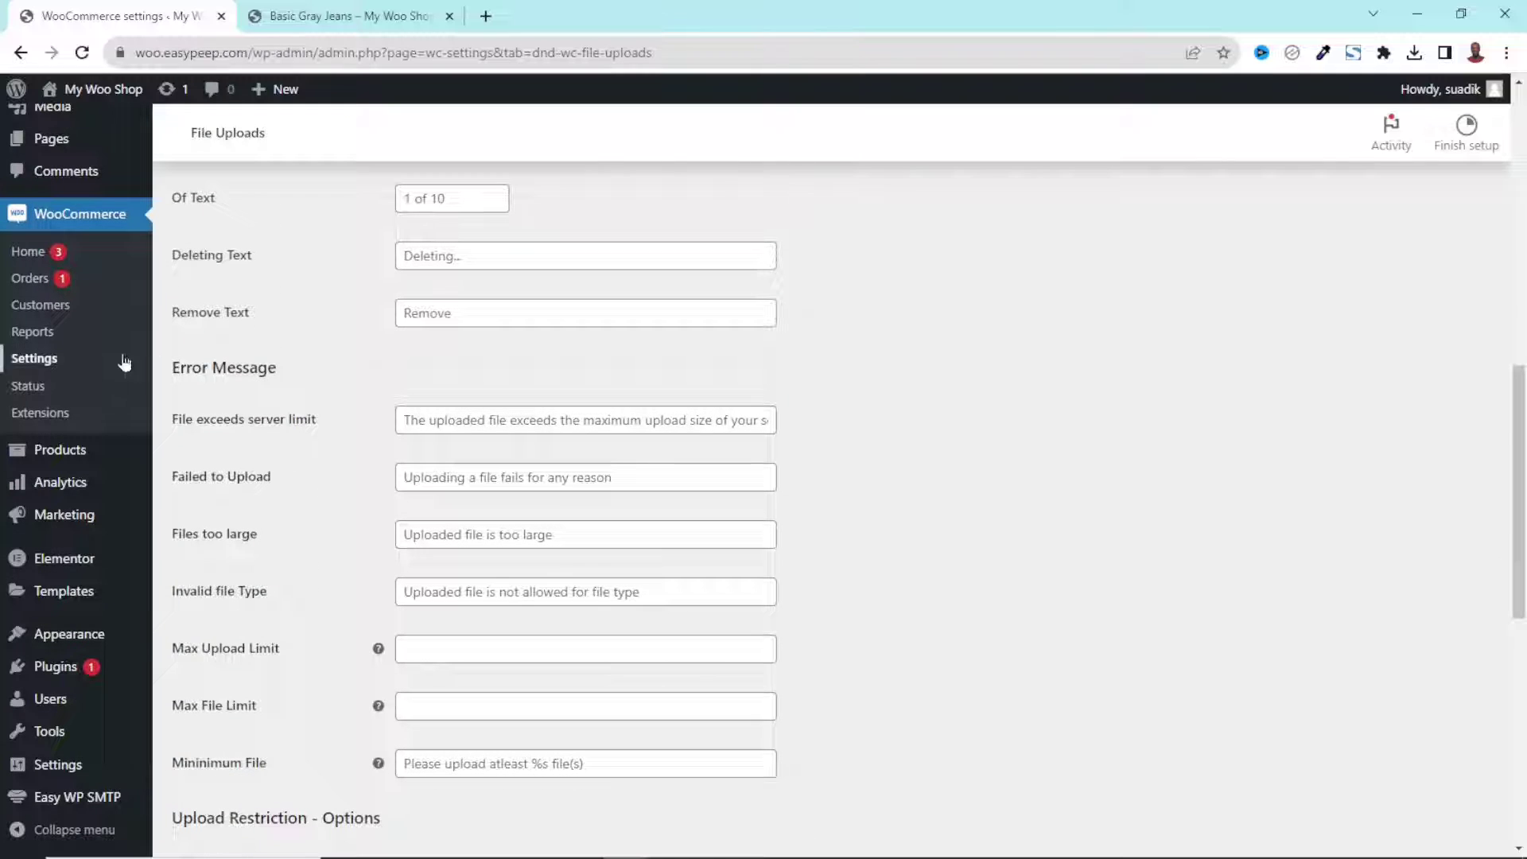
{"action": "left_click_drag", "start_coordinate": [195, 361], "coordinate": [325, 389]}
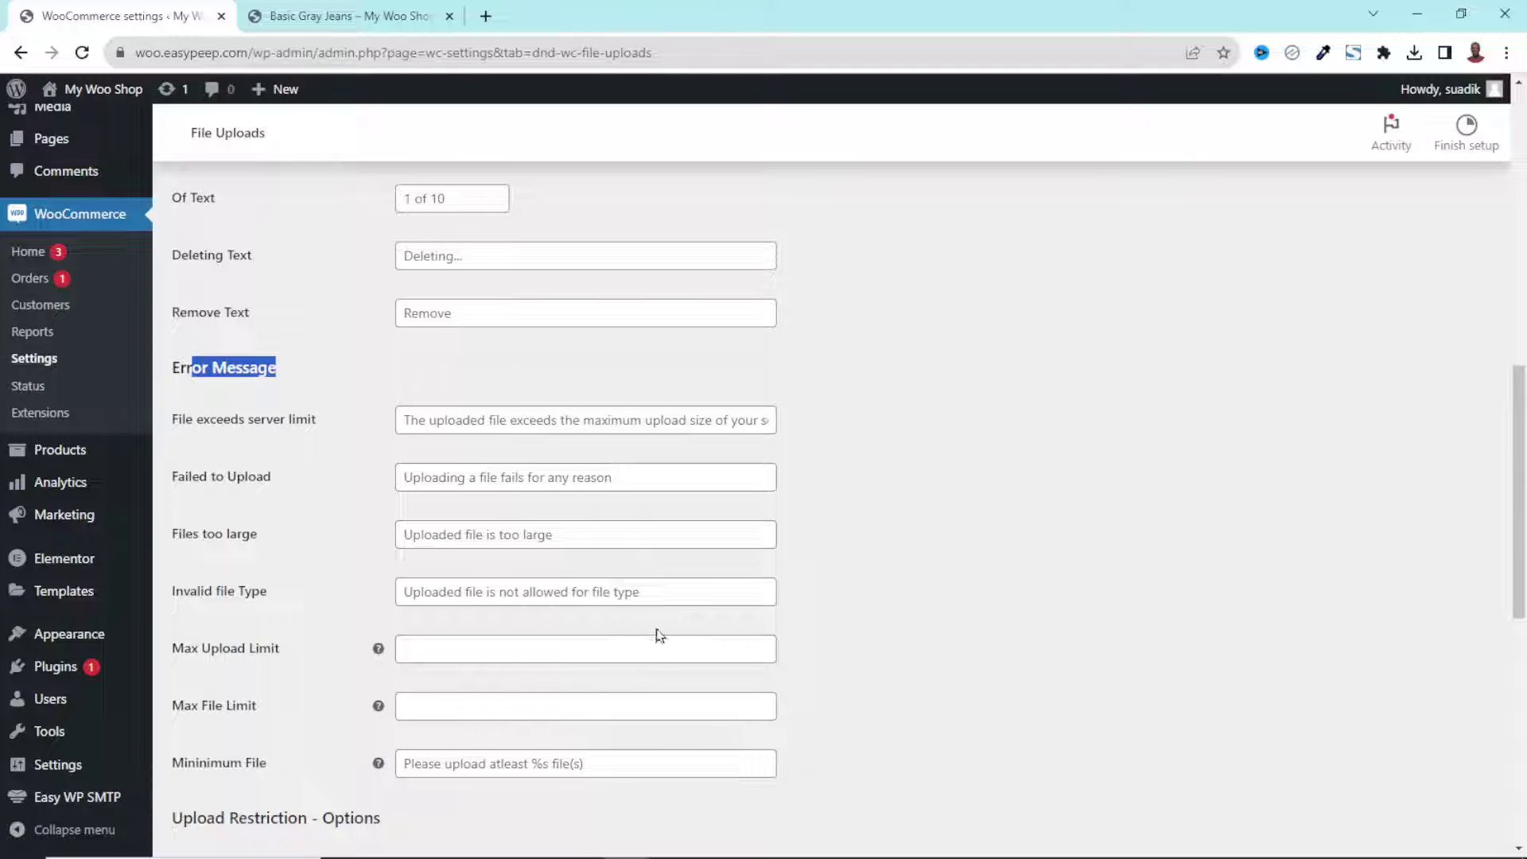
{"action": "scroll", "coordinate": [566, 447], "scroll_direction": "down", "scroll_amount": 5}
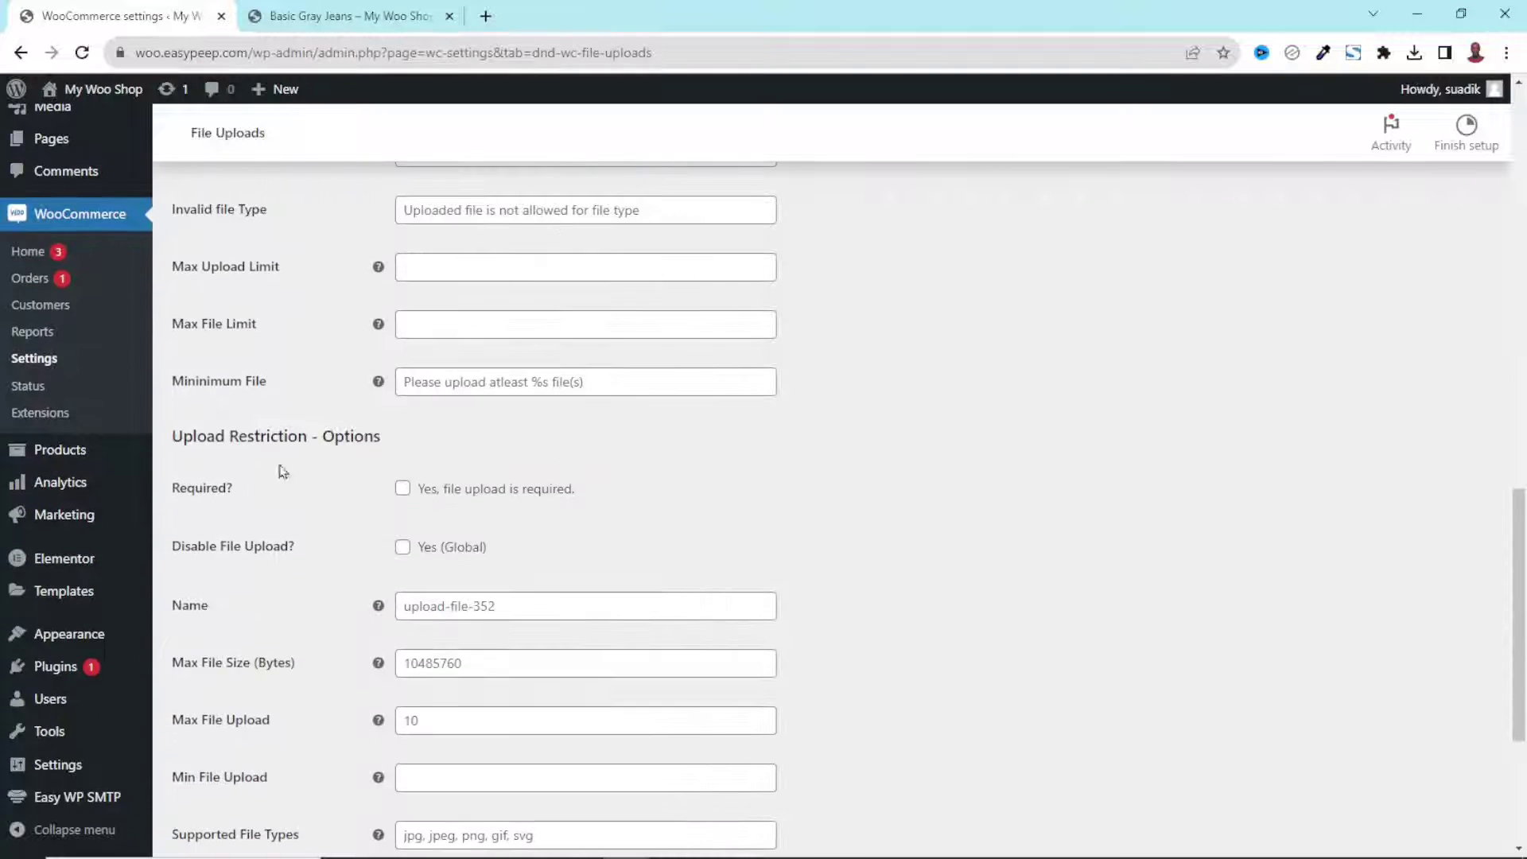
{"action": "left_click_drag", "start_coordinate": [169, 439], "coordinate": [311, 436]}
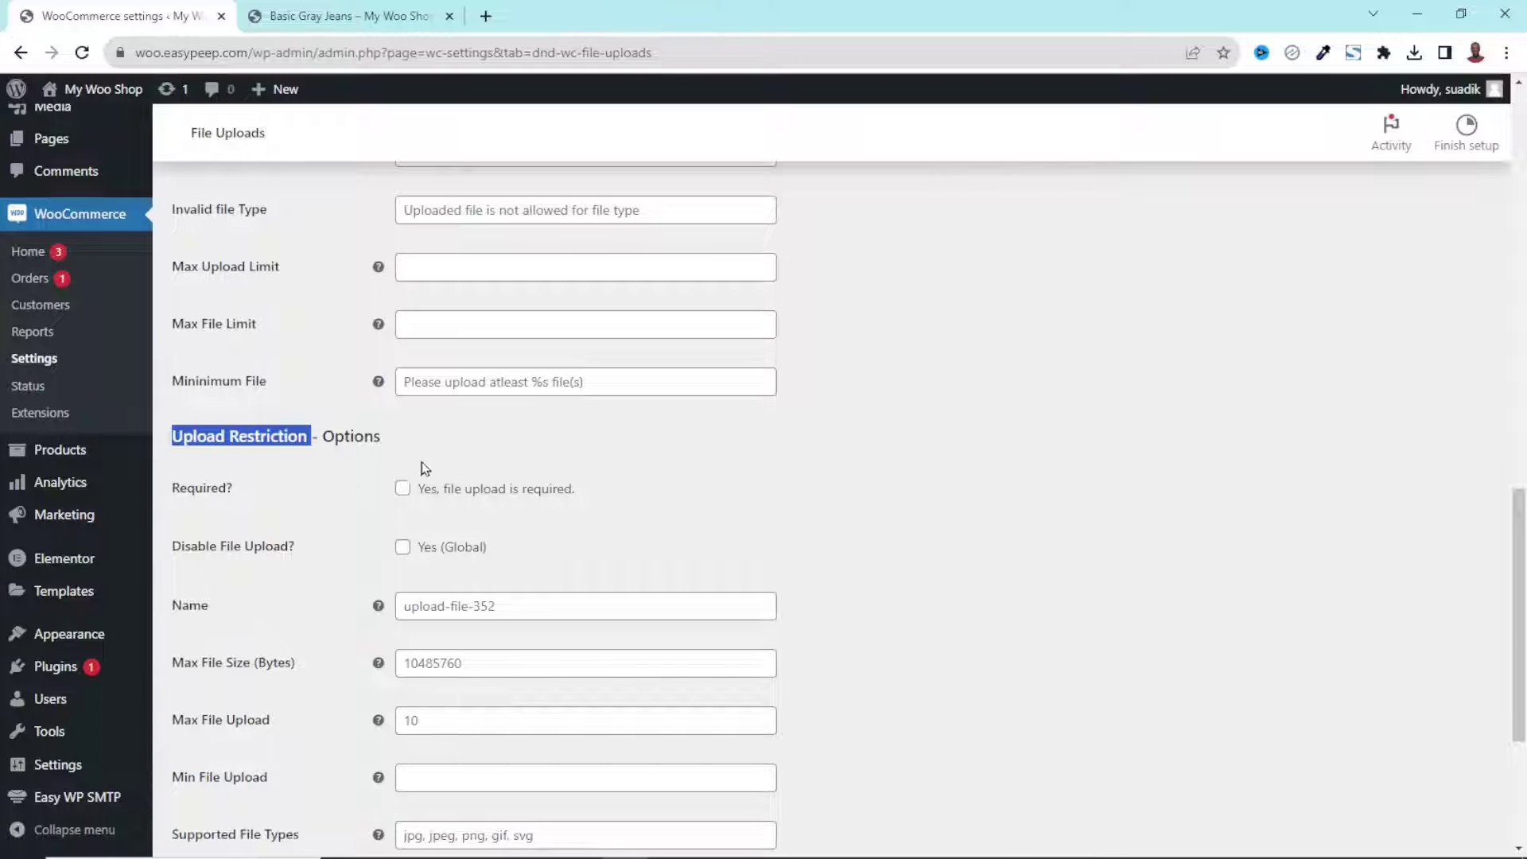
Step: Make file upload required under the Upload Restriction options and save the changes
{"action": "left_click", "coordinate": [366, 13]}
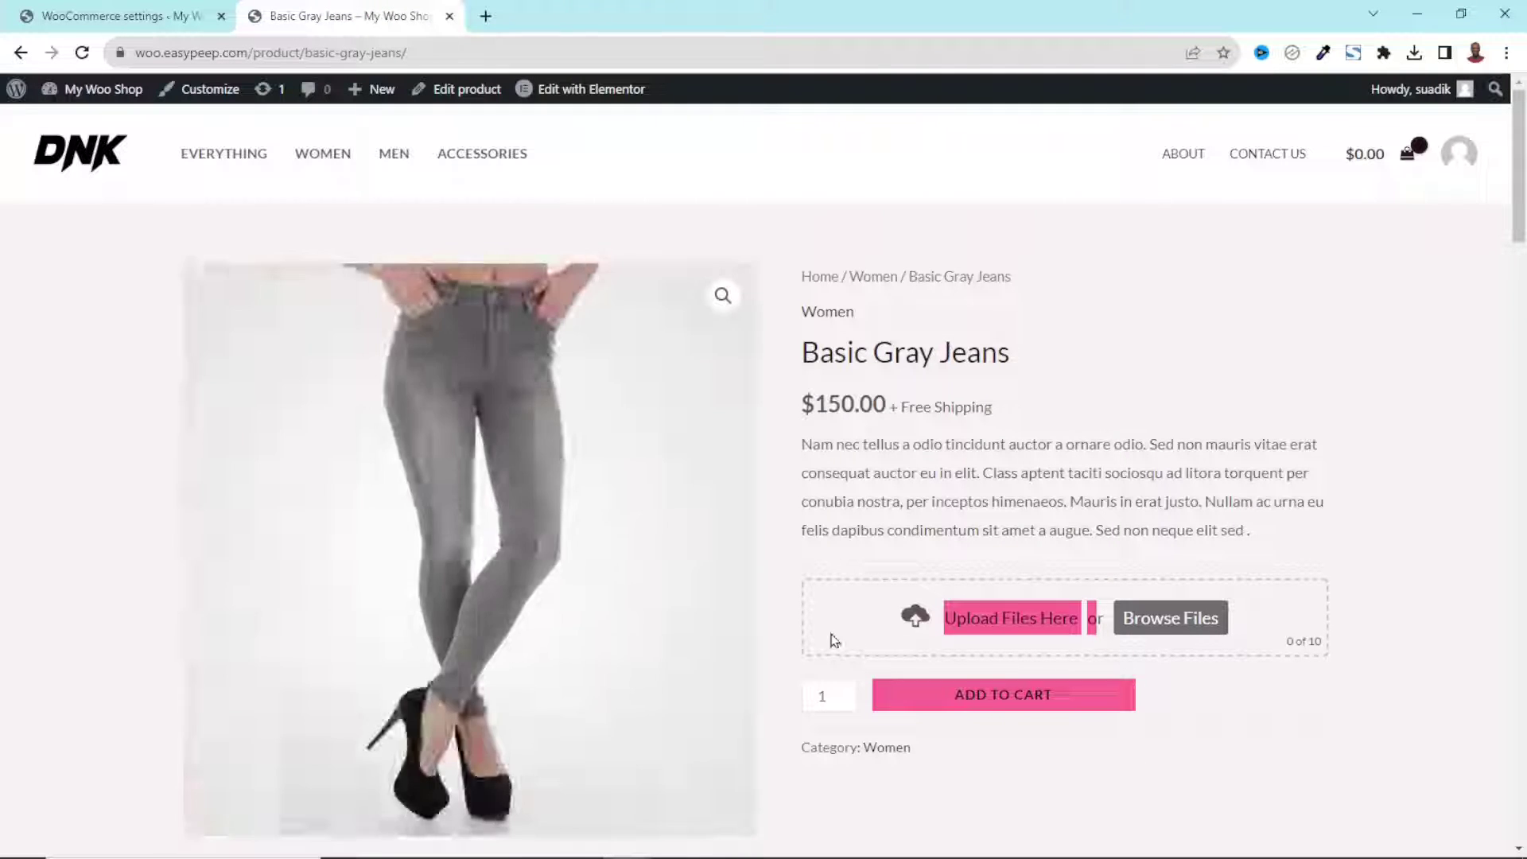
{"action": "left_click", "coordinate": [116, 15]}
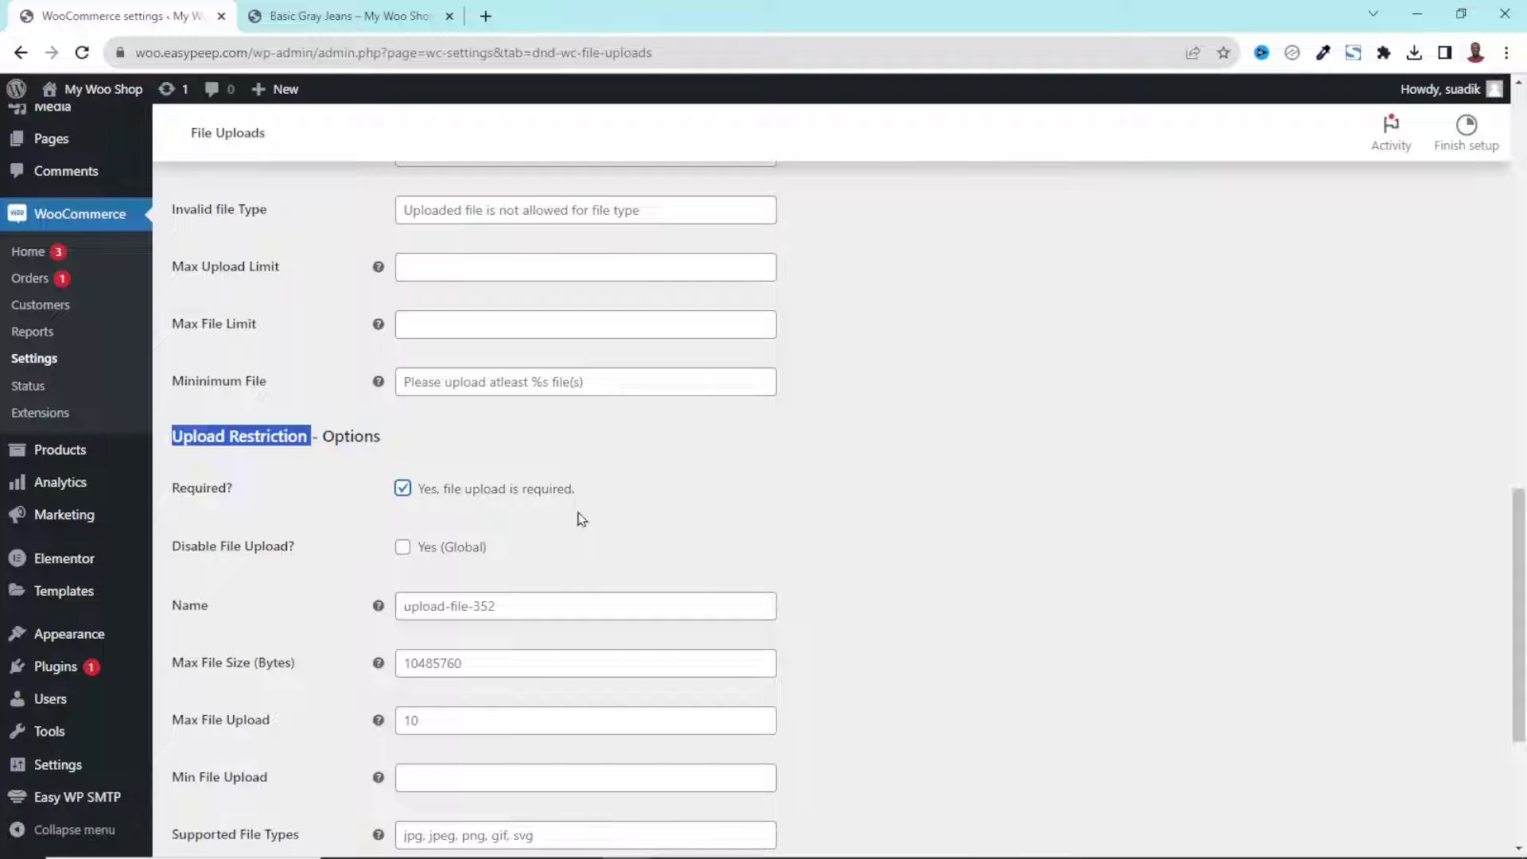
{"action": "scroll", "coordinate": [581, 517], "scroll_direction": "down", "scroll_amount": 4}
{"action": "left_click", "coordinate": [221, 759]}
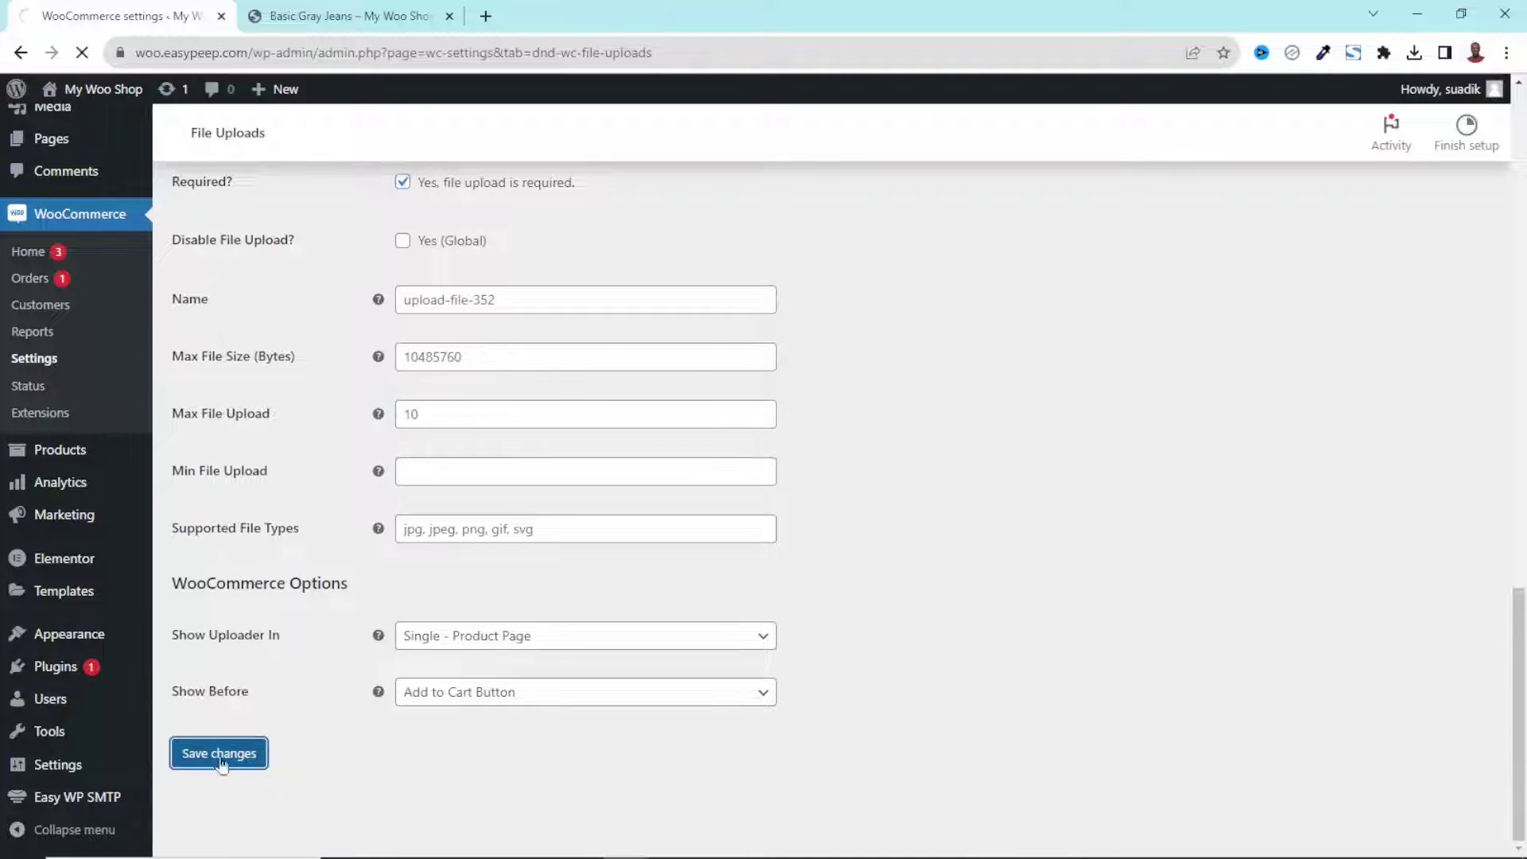
Step: Reload the Basic Gray Jeans page, try adding the product to the cart without a file and read the notice
{"action": "left_click", "coordinate": [341, 19]}
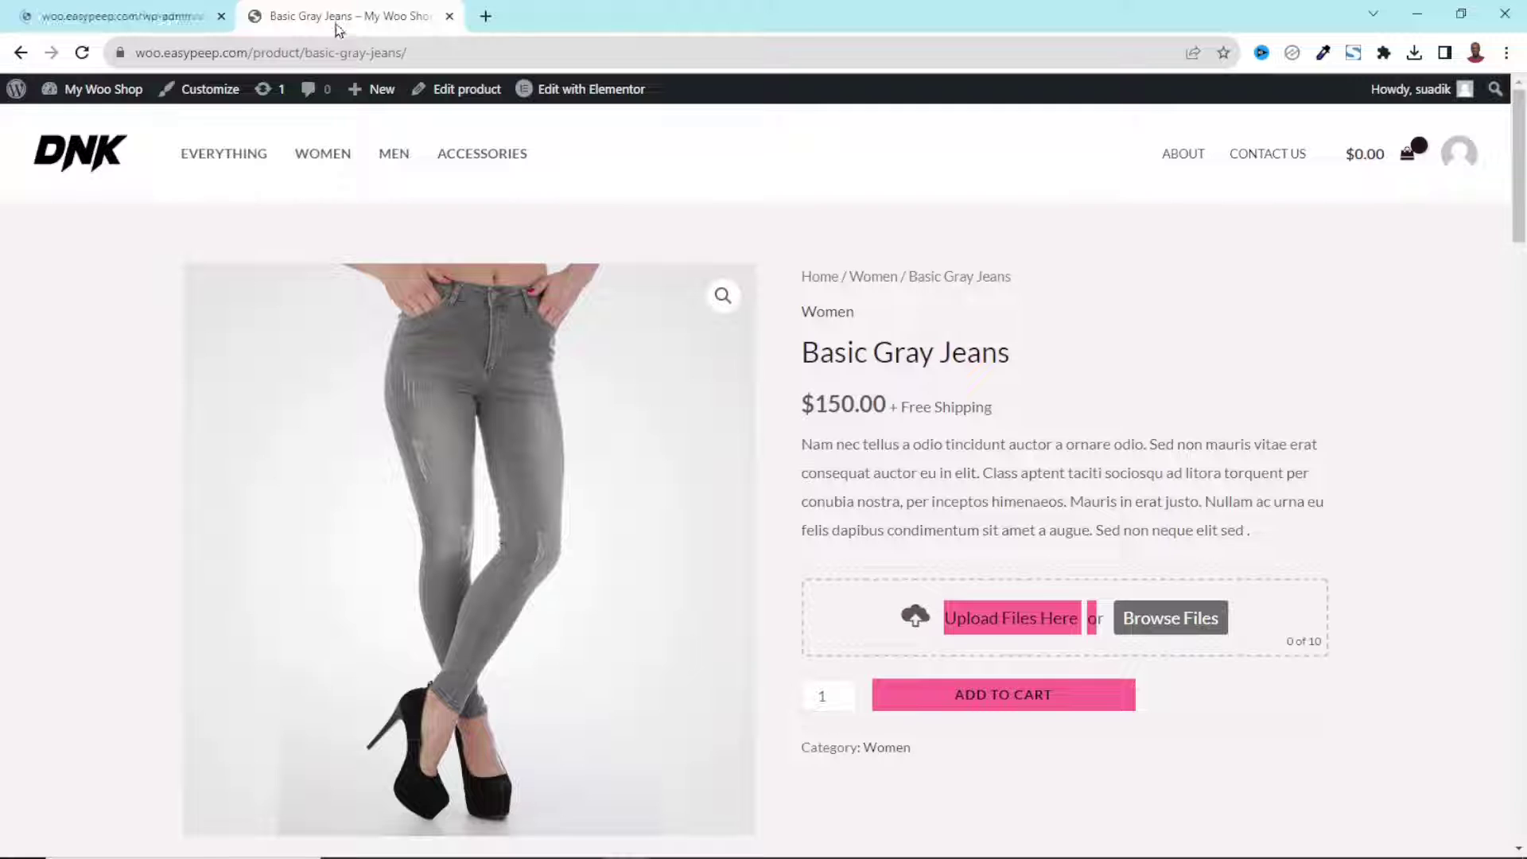
{"action": "left_click", "coordinate": [82, 52]}
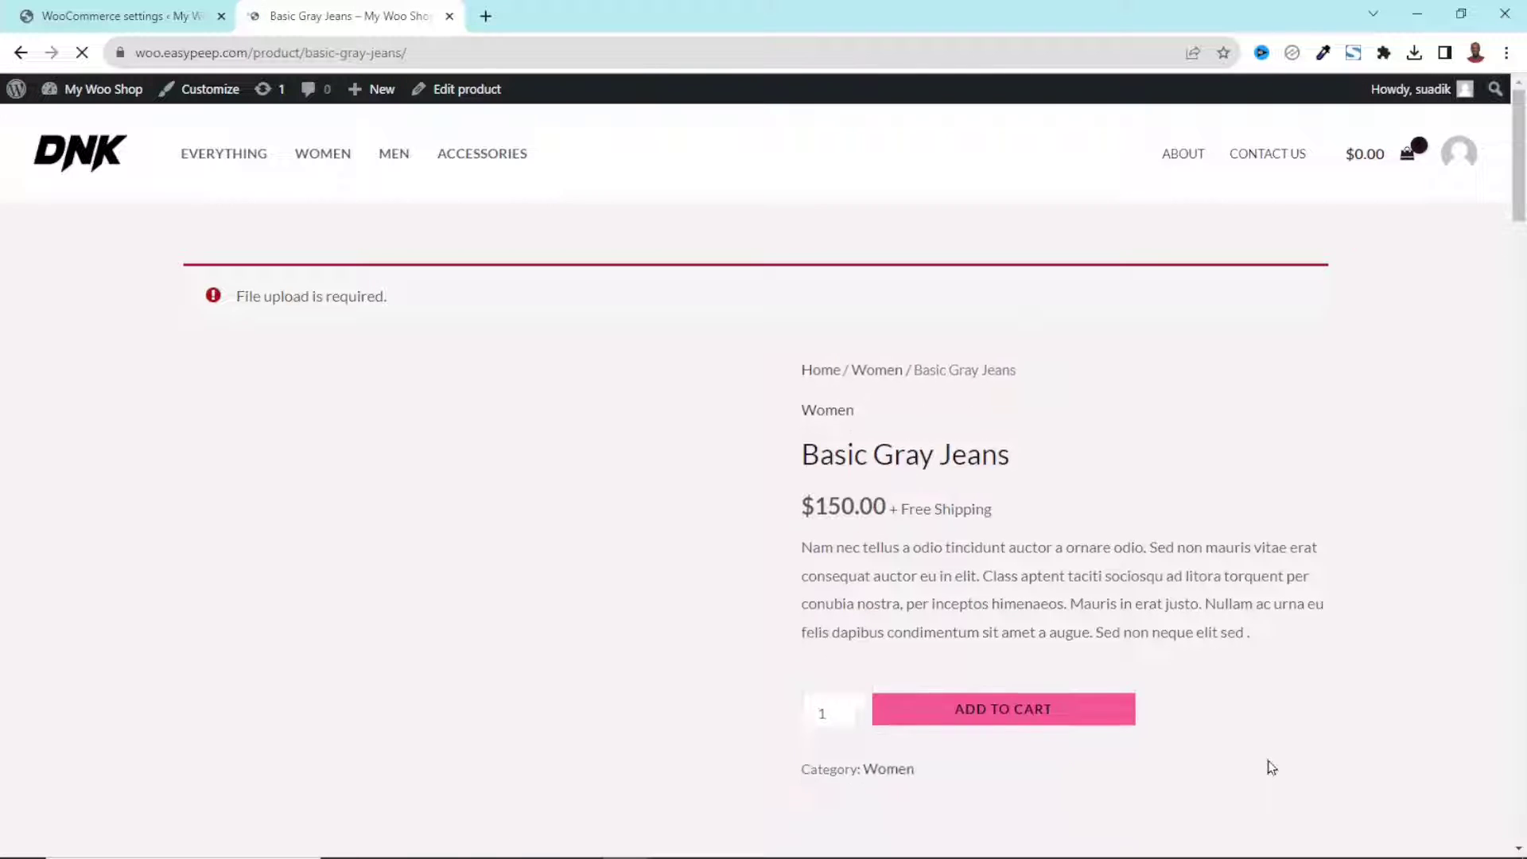
{"action": "left_click_drag", "start_coordinate": [231, 300], "coordinate": [427, 307]}
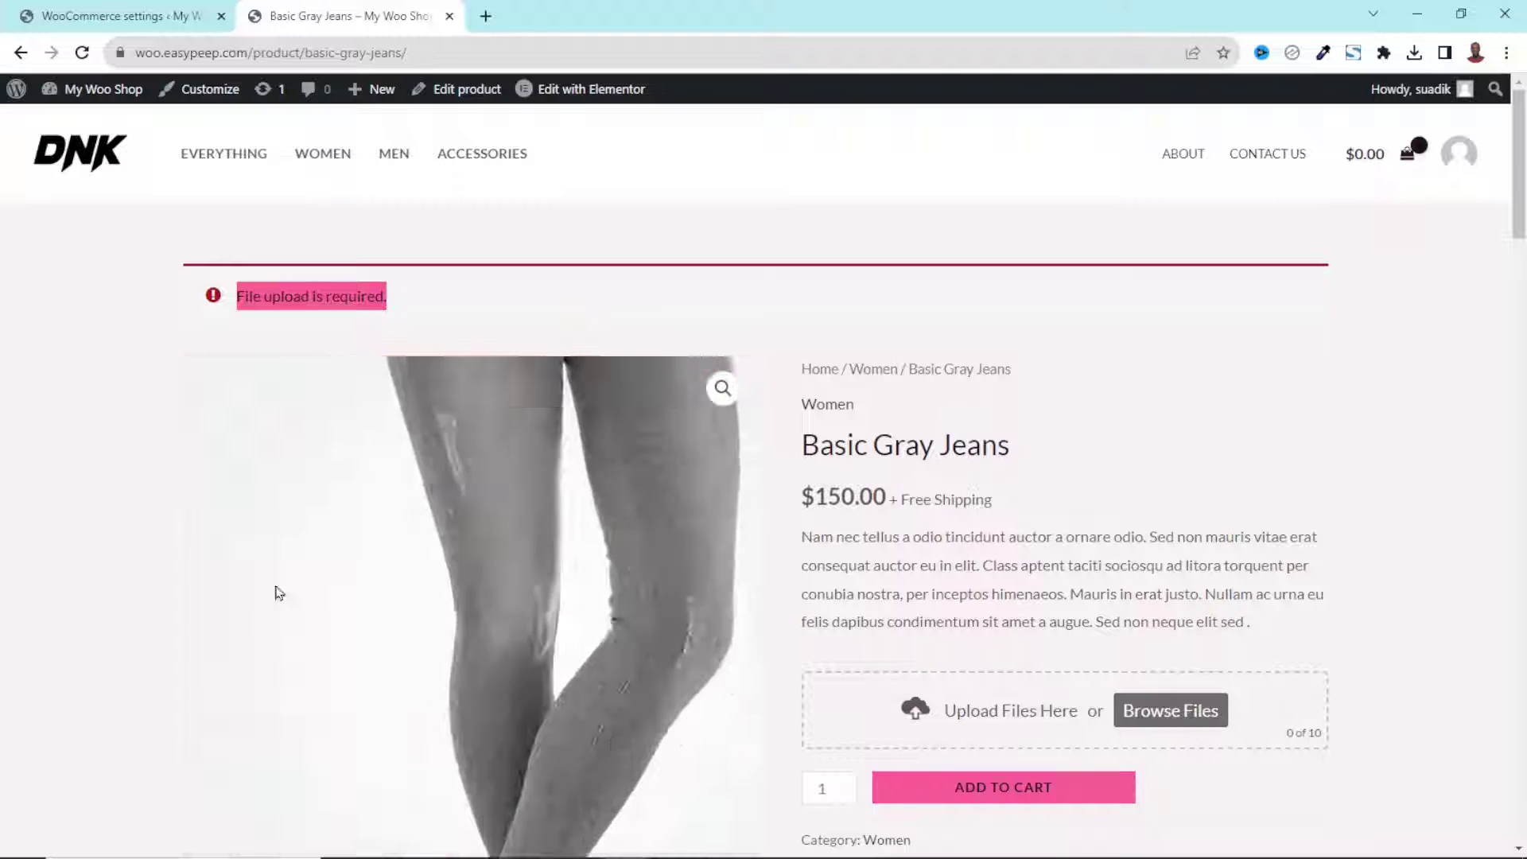
Step: Disable file upload globally under the Upload Restriction options of the File Uploads settings and save the changes
{"action": "left_click", "coordinate": [149, 10]}
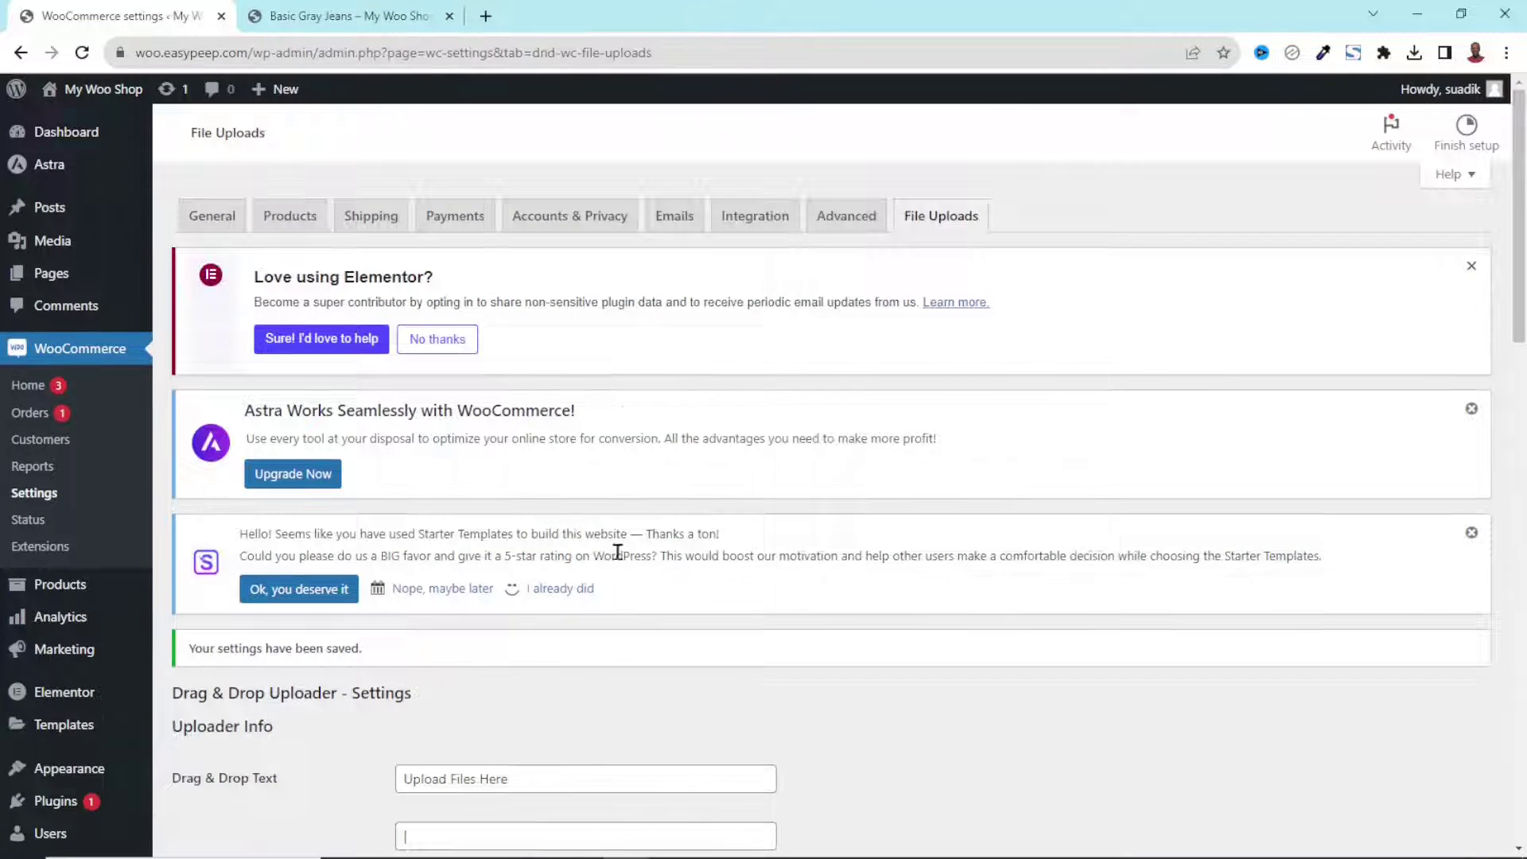
{"action": "scroll", "coordinate": [617, 551], "scroll_direction": "down", "scroll_amount": 15}
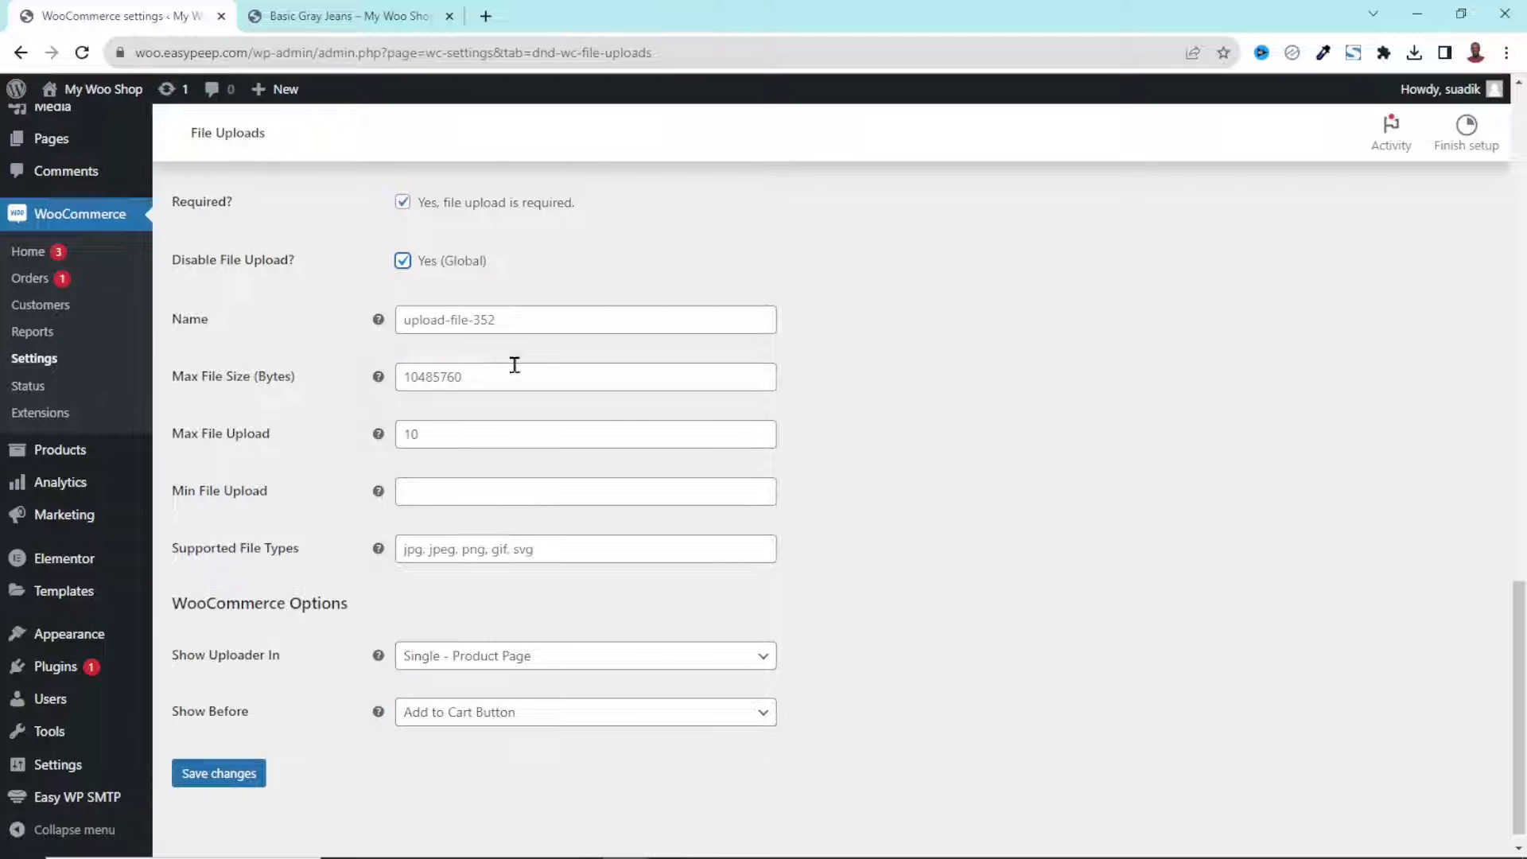
{"action": "left_click", "coordinate": [208, 782]}
{"action": "left_click", "coordinate": [209, 781]}
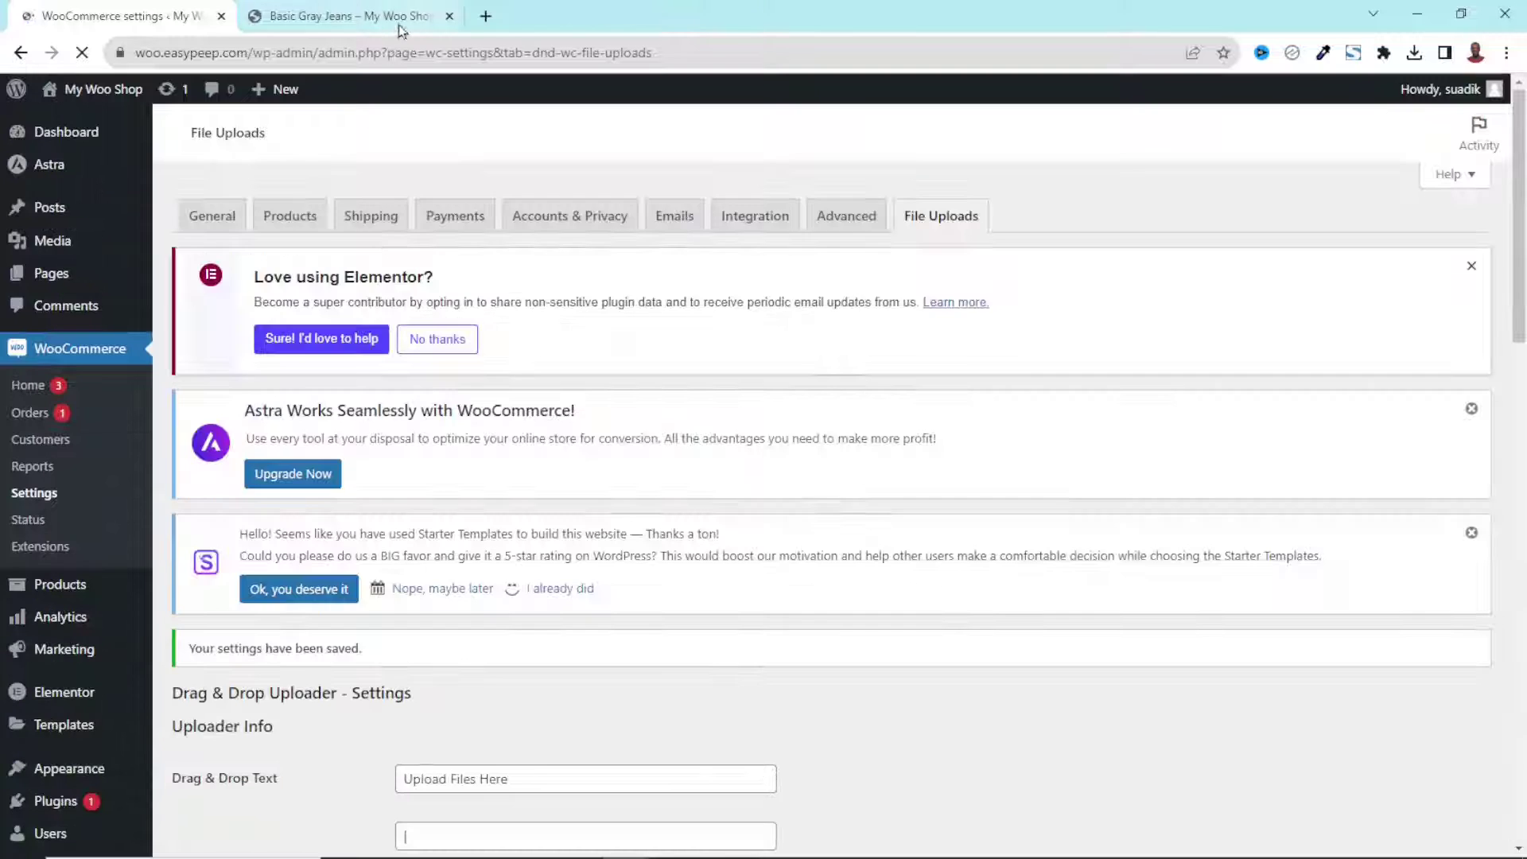
Step: Reload the Basic Gray Jeans product page with form resubmission and check whether the upload area is displayed
{"action": "left_click", "coordinate": [342, 15]}
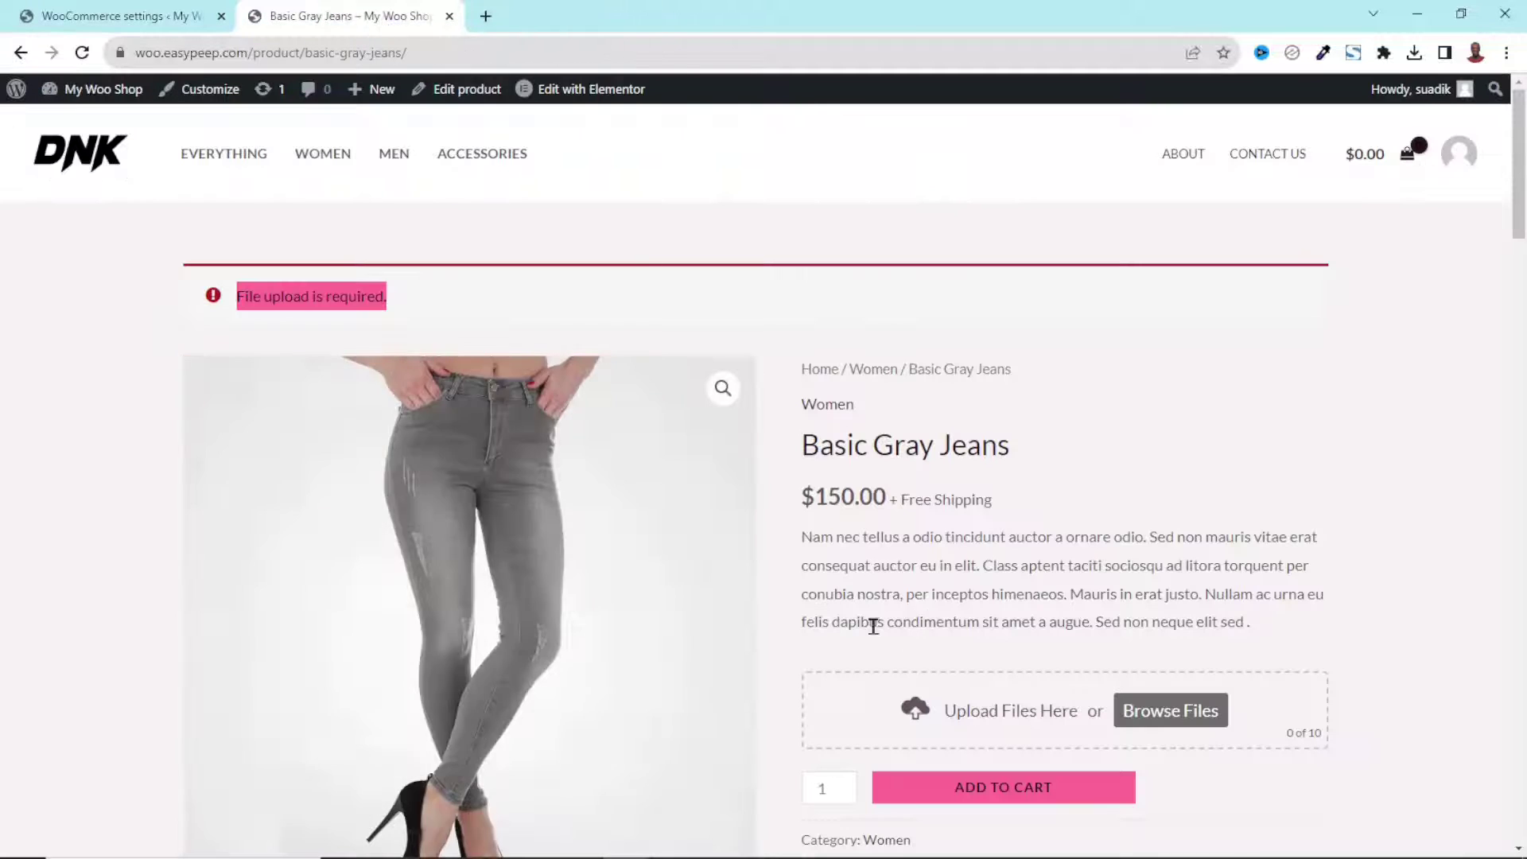
{"action": "left_click", "coordinate": [81, 52]}
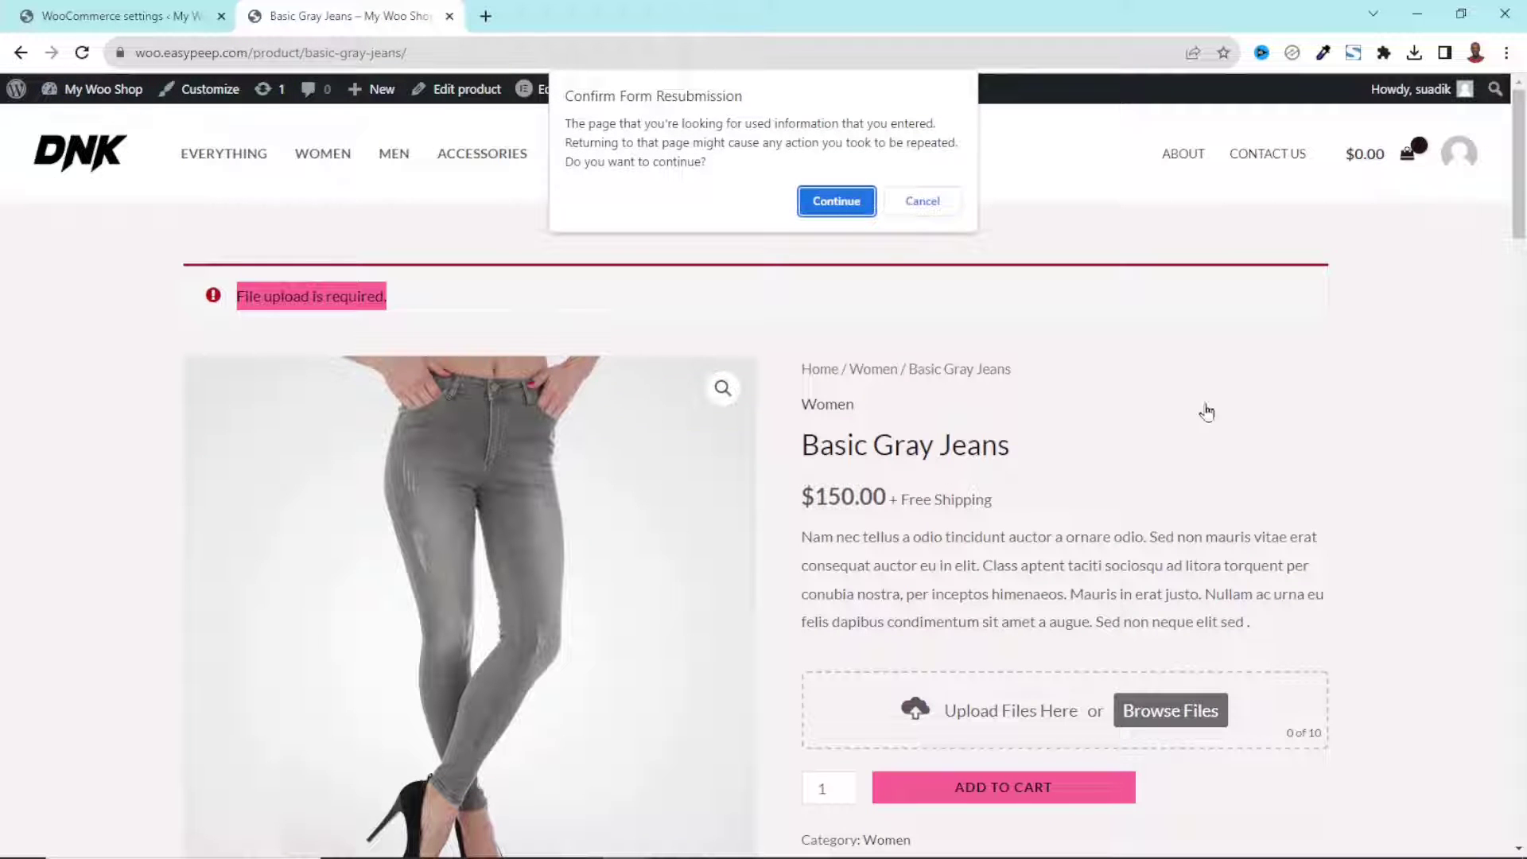
{"action": "left_click", "coordinate": [839, 203]}
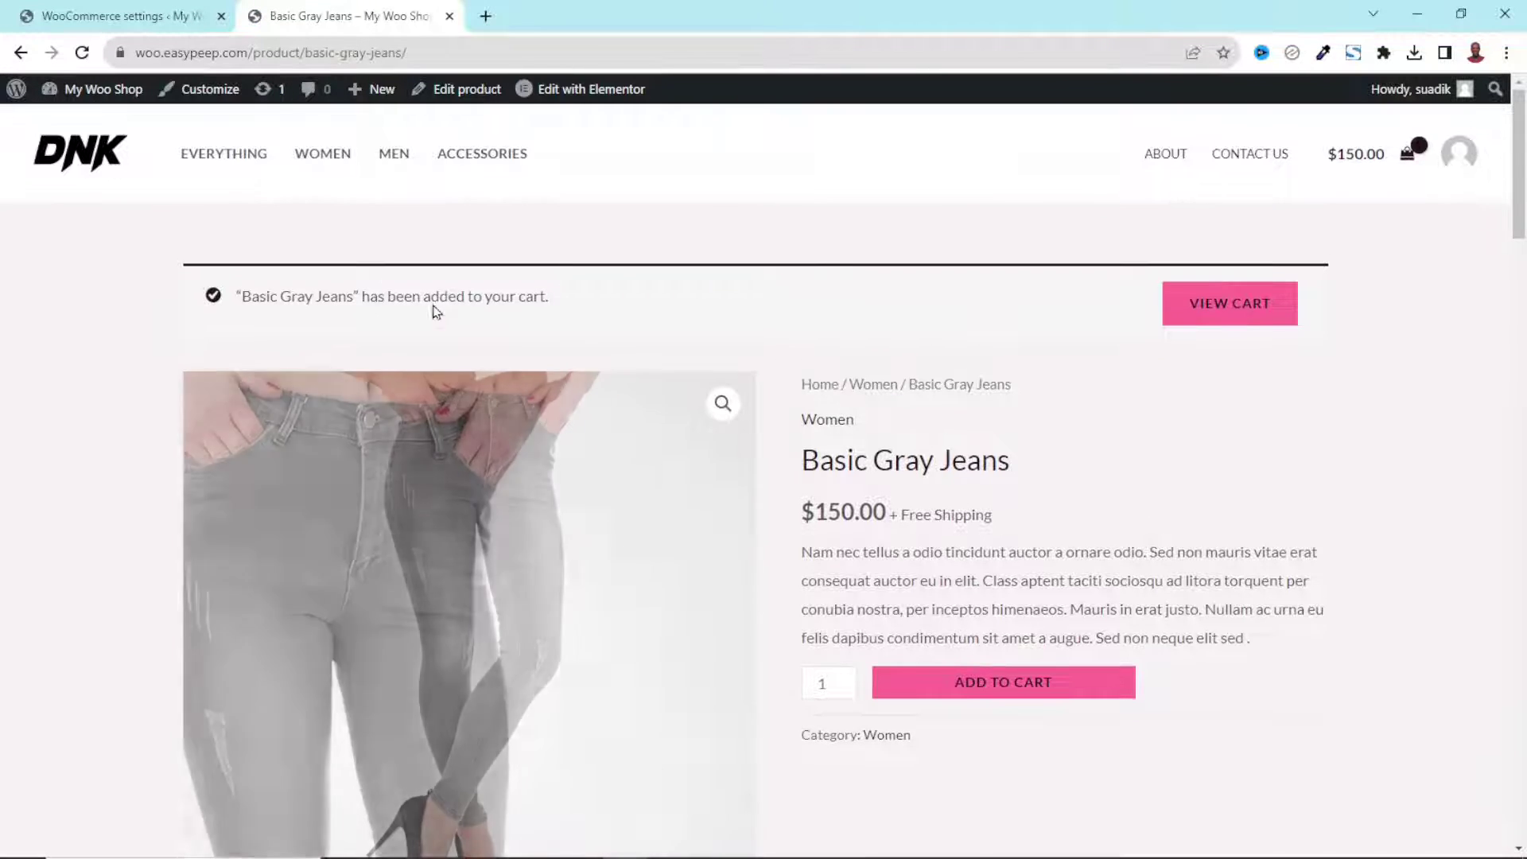
Step: Open Black Hoodie and Blue Denim Shorts from the full store listing in separate tabs and check both for the upload area
{"action": "left_click", "coordinate": [265, 180]}
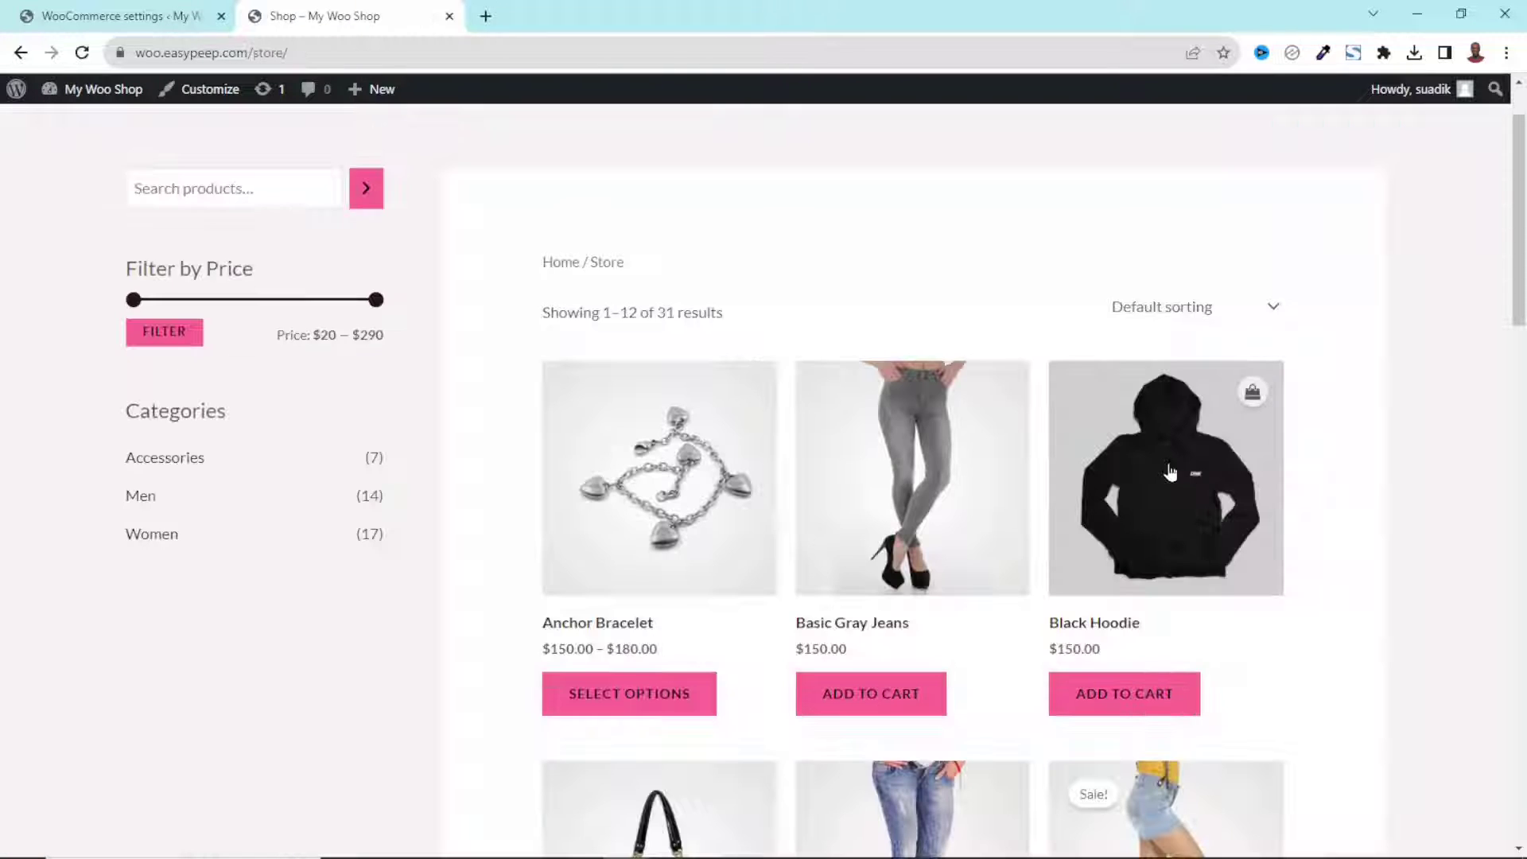
{"action": "right_click", "coordinate": [1166, 464]}
{"action": "left_click", "coordinate": [1213, 479]}
{"action": "scroll", "coordinate": [1207, 512], "scroll_direction": "down", "scroll_amount": 5}
{"action": "right_click", "coordinate": [1129, 487]}
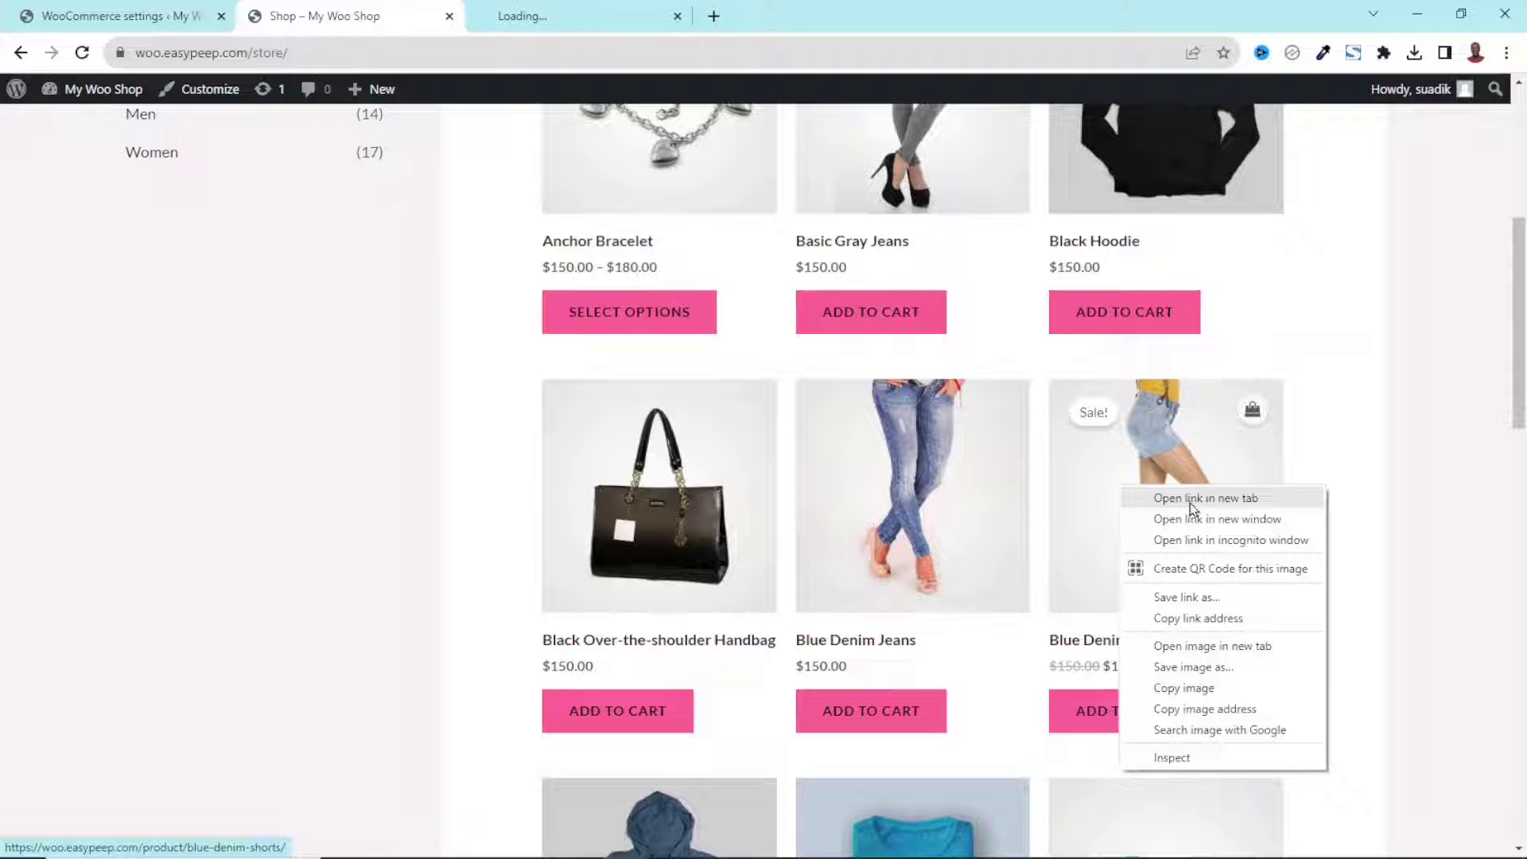
{"action": "key", "text": "Escape"}
{"action": "left_click", "coordinate": [533, 16]}
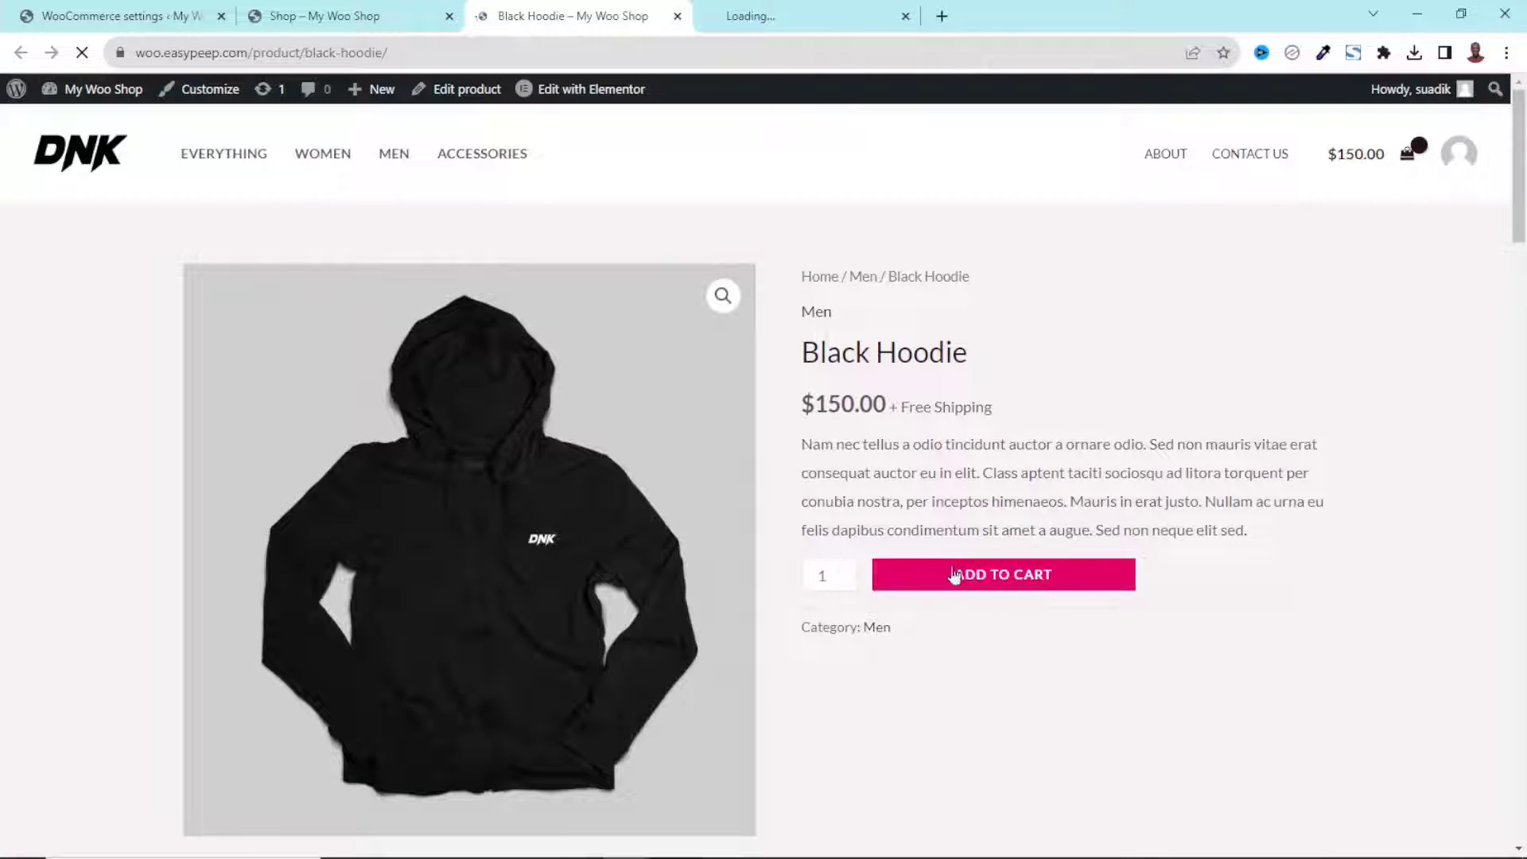
{"action": "key", "text": "ctrl+Tab"}
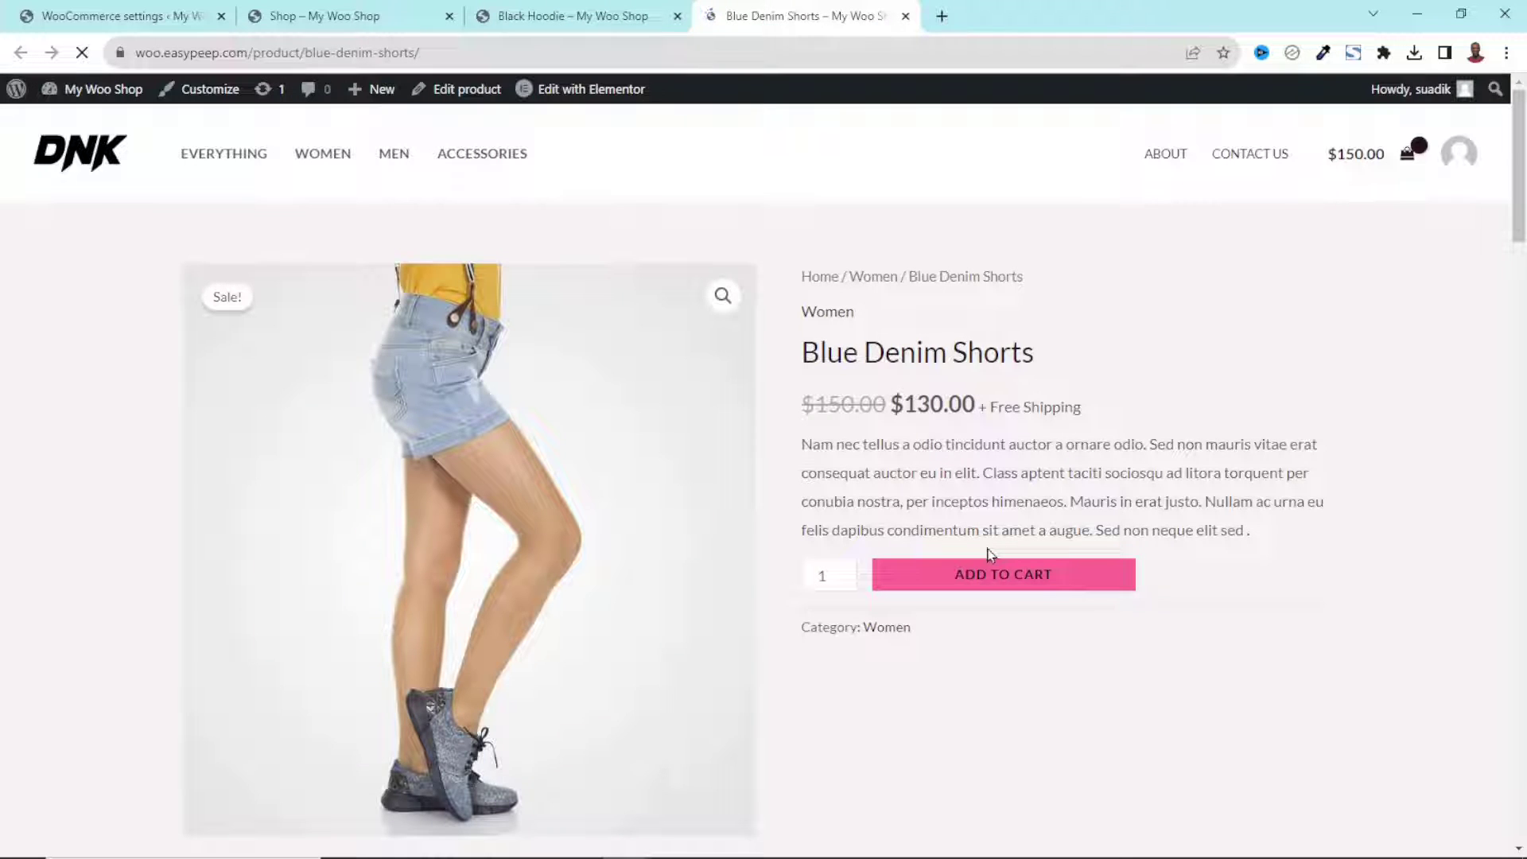
Step: Turn off the global Disable File Upload option in the File Uploads settings and save the changes
{"action": "left_click", "coordinate": [112, 15]}
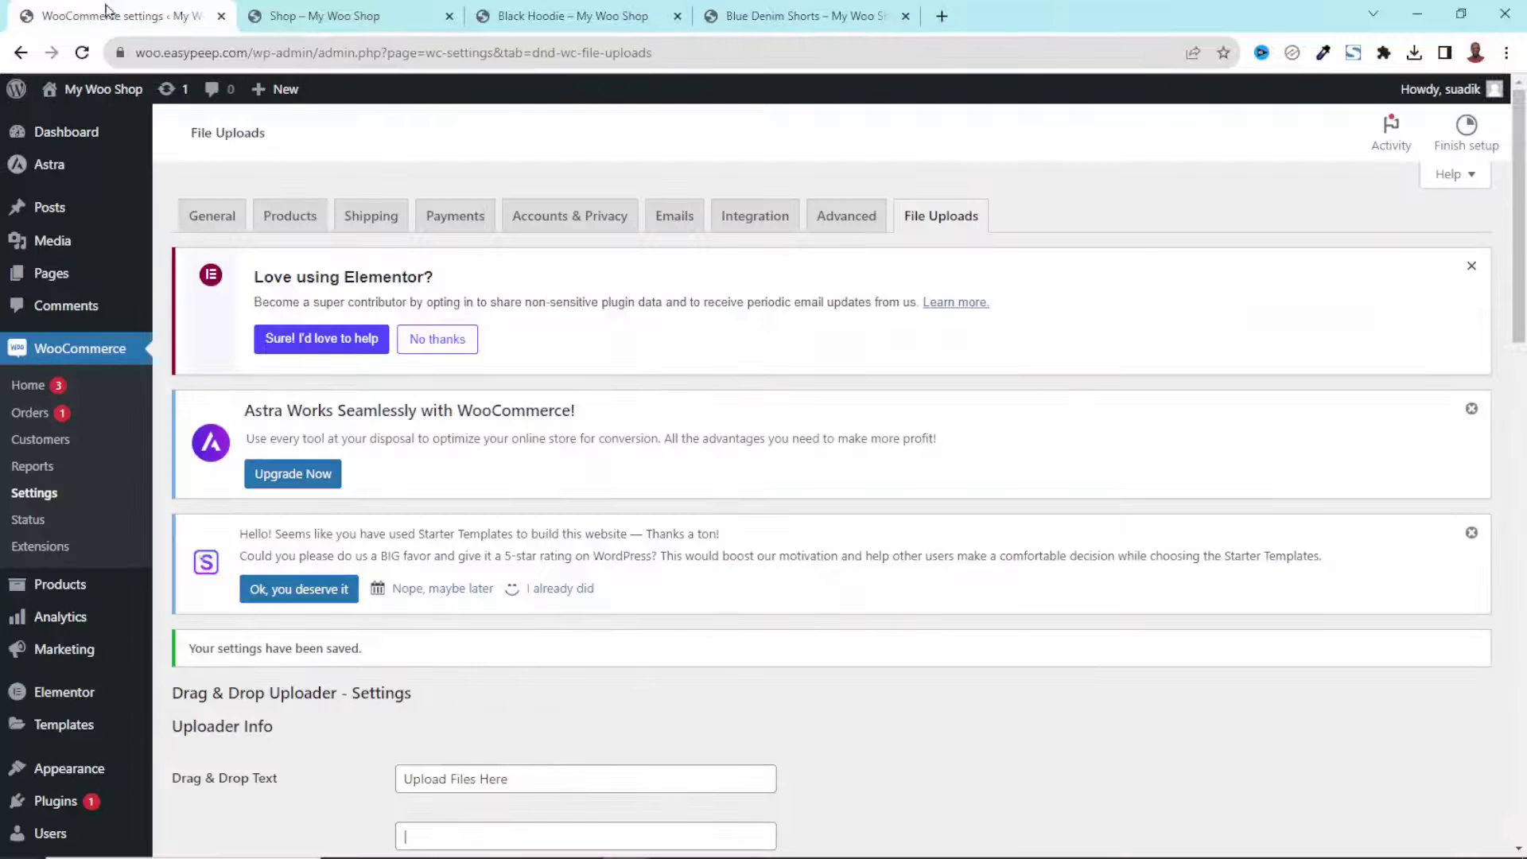
{"action": "scroll", "coordinate": [416, 569], "scroll_direction": "down", "scroll_amount": 12}
{"action": "scroll", "coordinate": [416, 569], "scroll_direction": "down", "scroll_amount": 4}
{"action": "scroll", "coordinate": [419, 487], "scroll_direction": "up", "scroll_amount": 2}
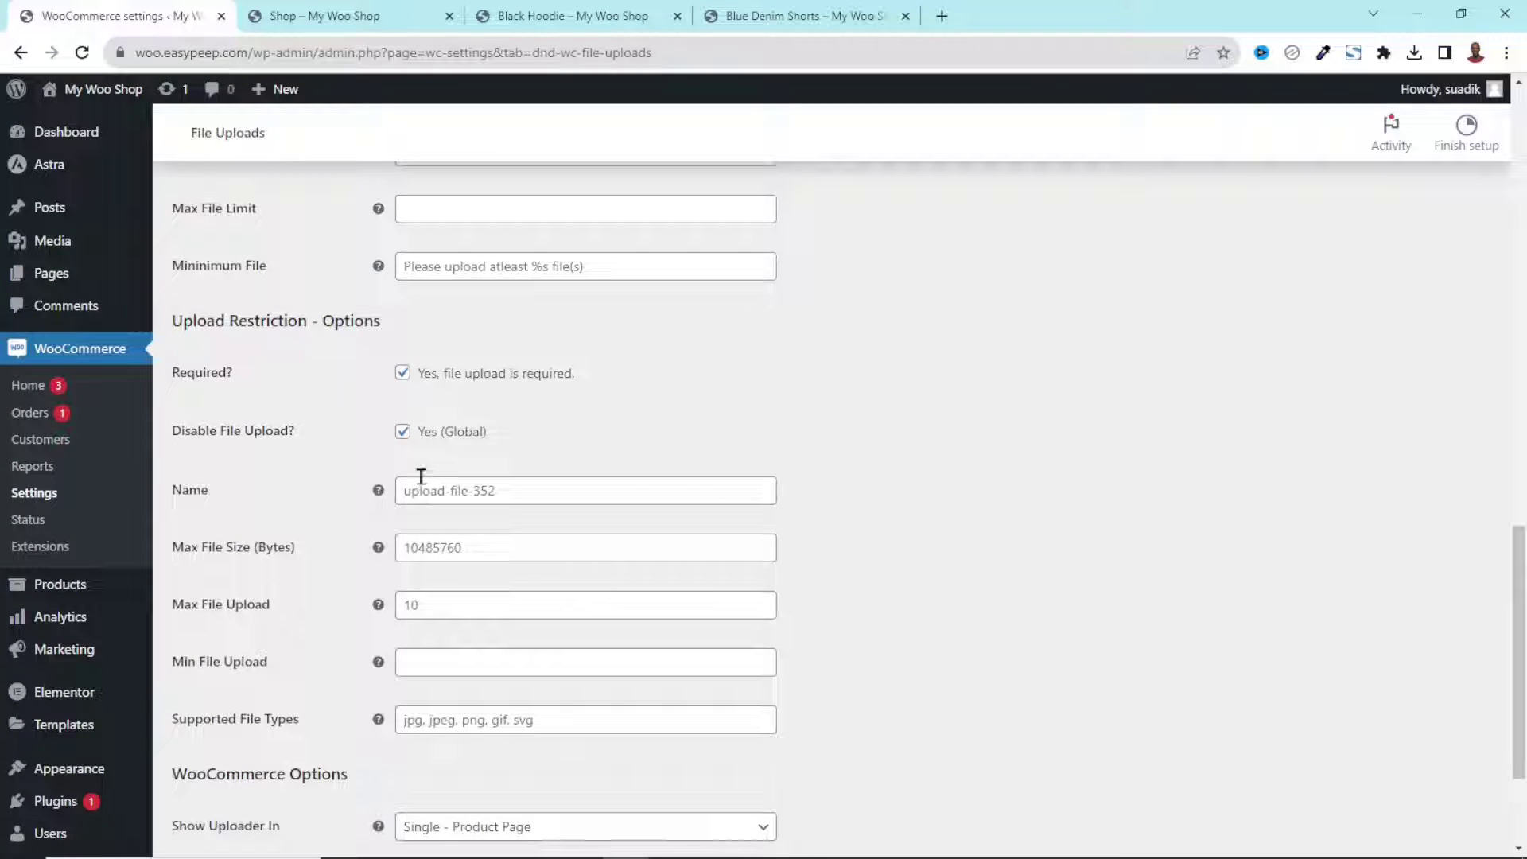
{"action": "left_click", "coordinate": [416, 431]}
{"action": "scroll", "coordinate": [377, 598], "scroll_direction": "down", "scroll_amount": 3}
{"action": "left_click", "coordinate": [233, 755]}
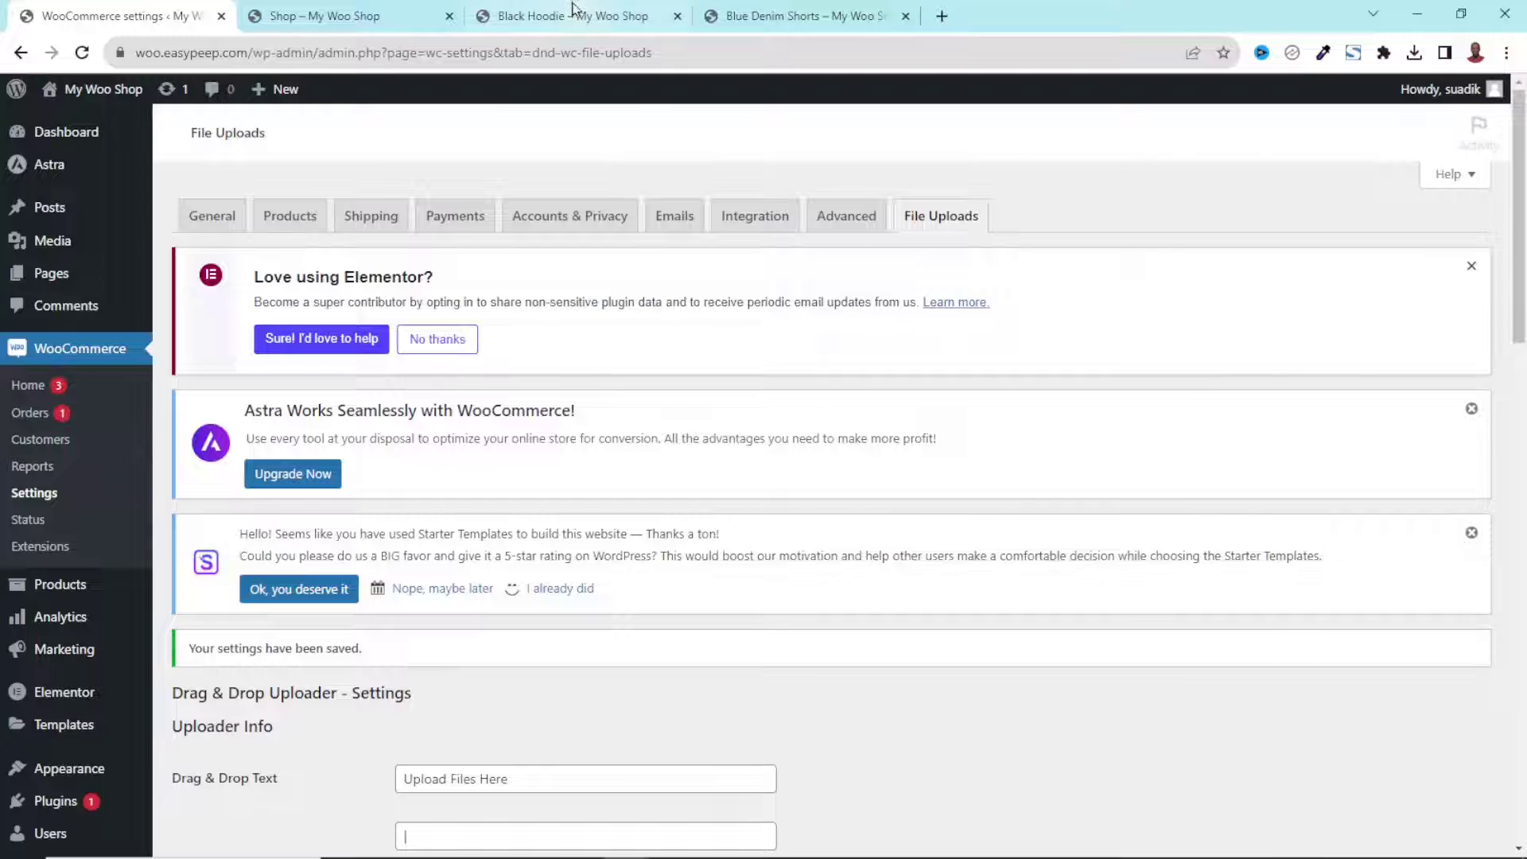
Step: Reload the Black Hoodie and Blue Denim Shorts product pages and check the upload area on each
{"action": "left_click", "coordinate": [566, 13]}
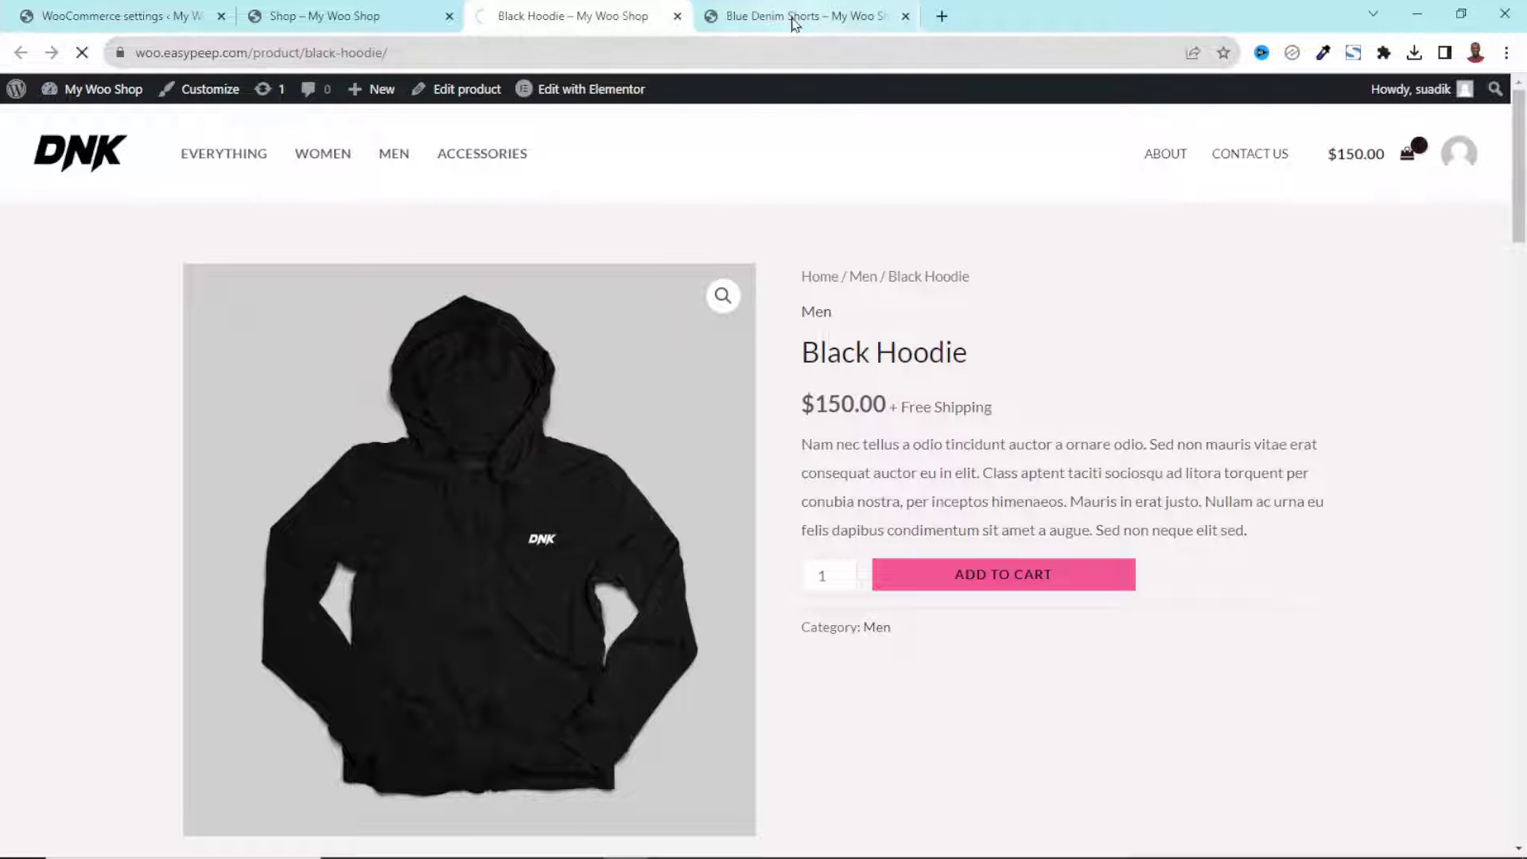
{"action": "left_click", "coordinate": [791, 16]}
{"action": "left_click", "coordinate": [84, 53]}
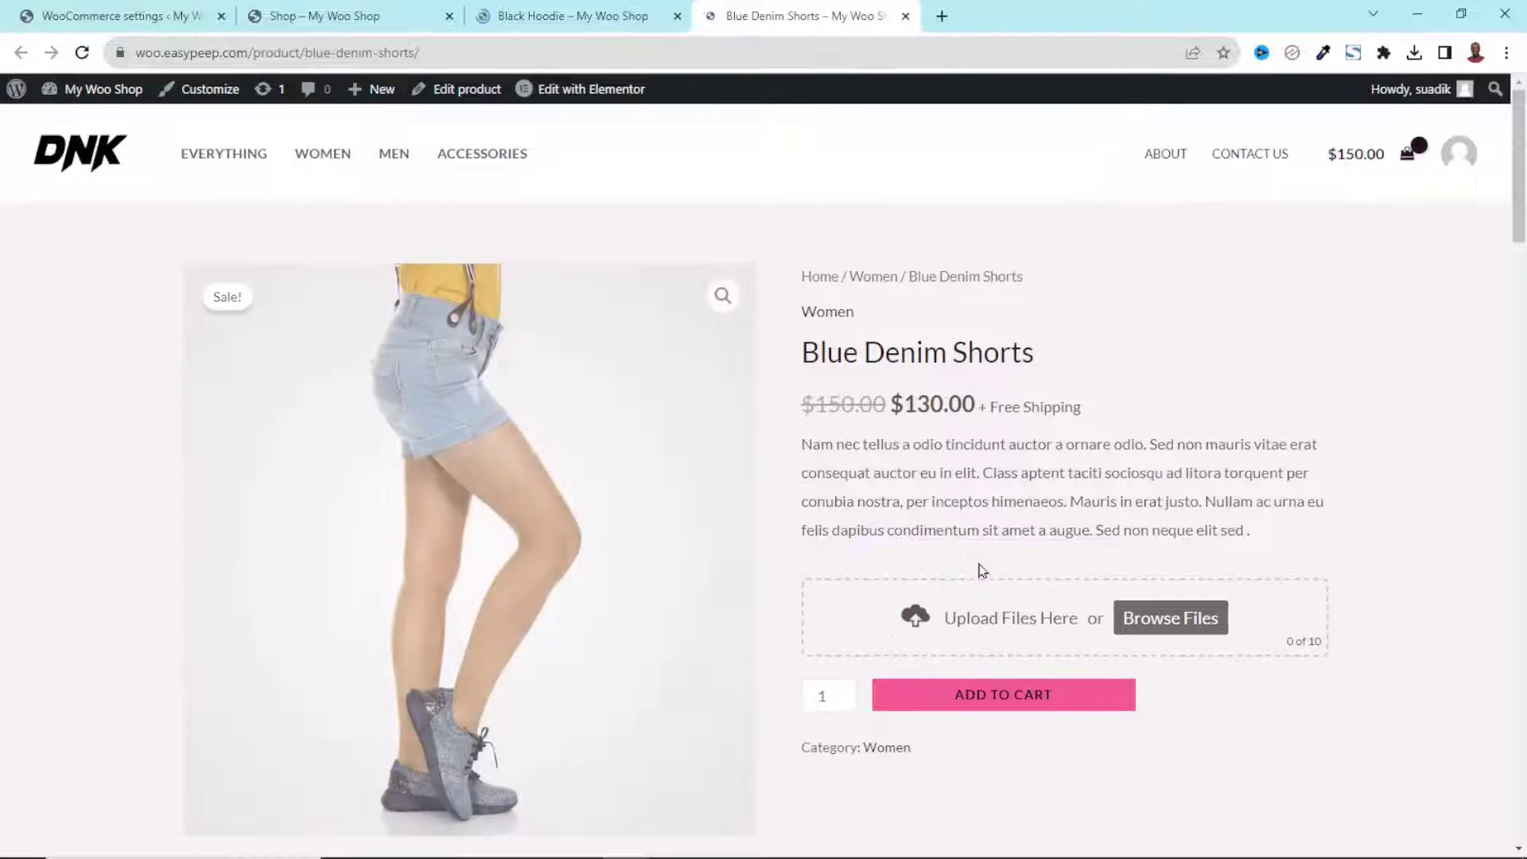
{"action": "left_click", "coordinate": [549, 10]}
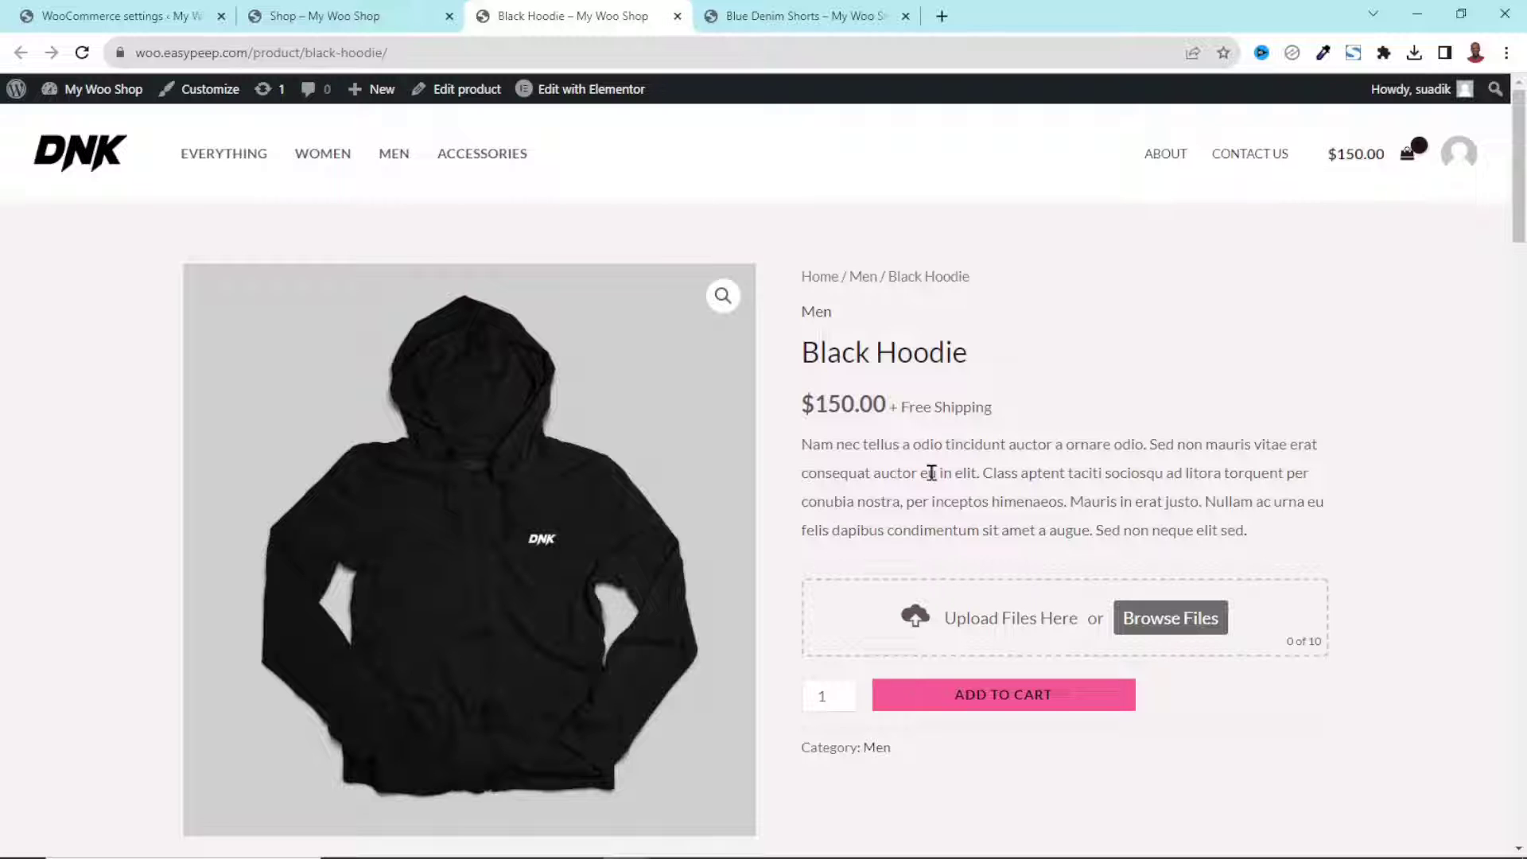
Step: Disable file upload for the Black Hoodie only, in its product data, and update the product
{"action": "left_click", "coordinate": [472, 94]}
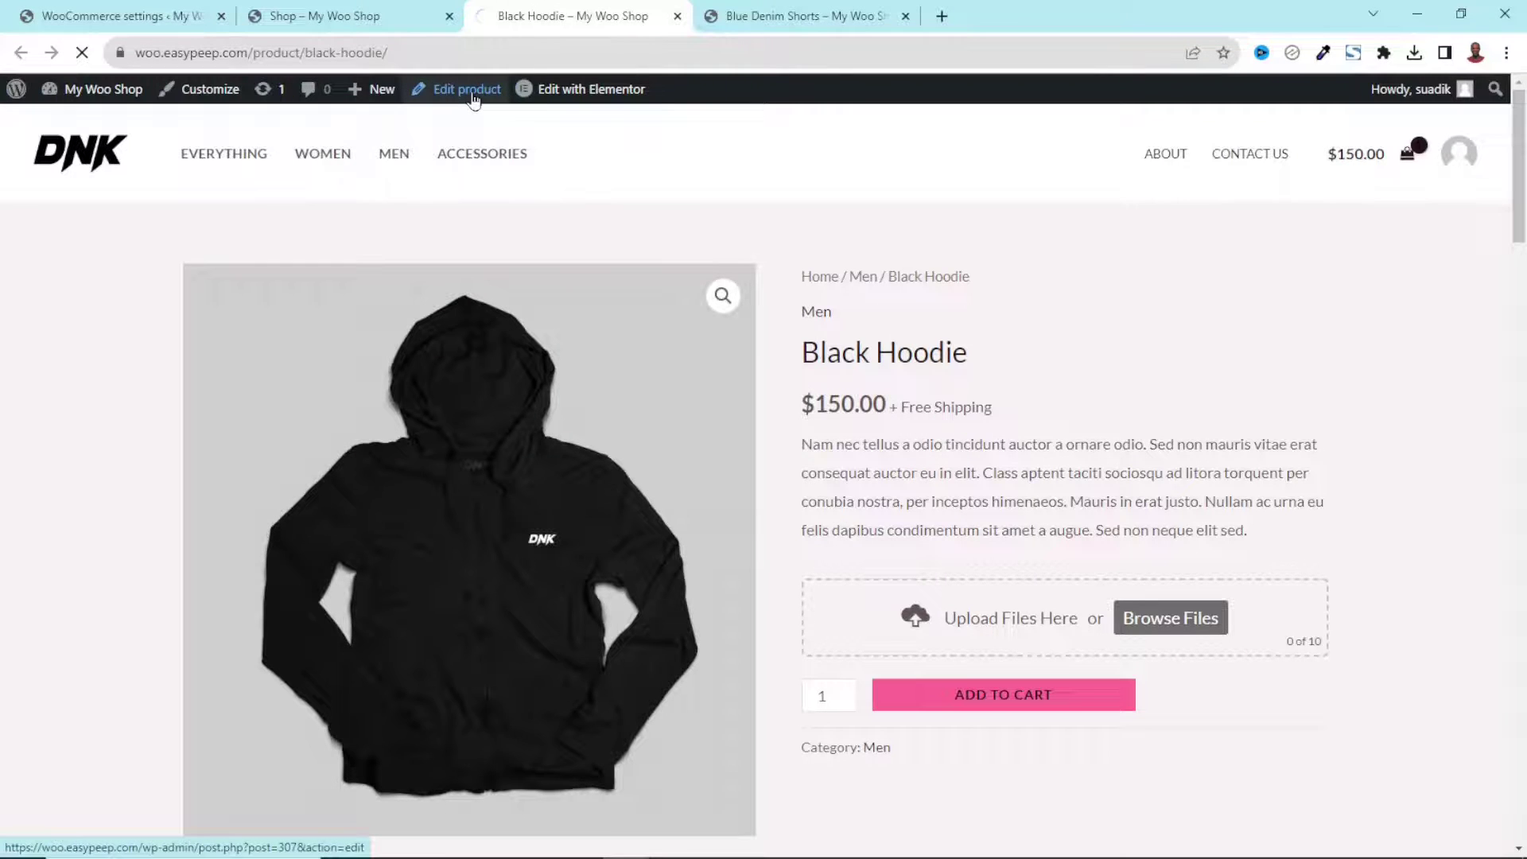
{"action": "scroll", "coordinate": [511, 263], "scroll_direction": "down", "scroll_amount": 8}
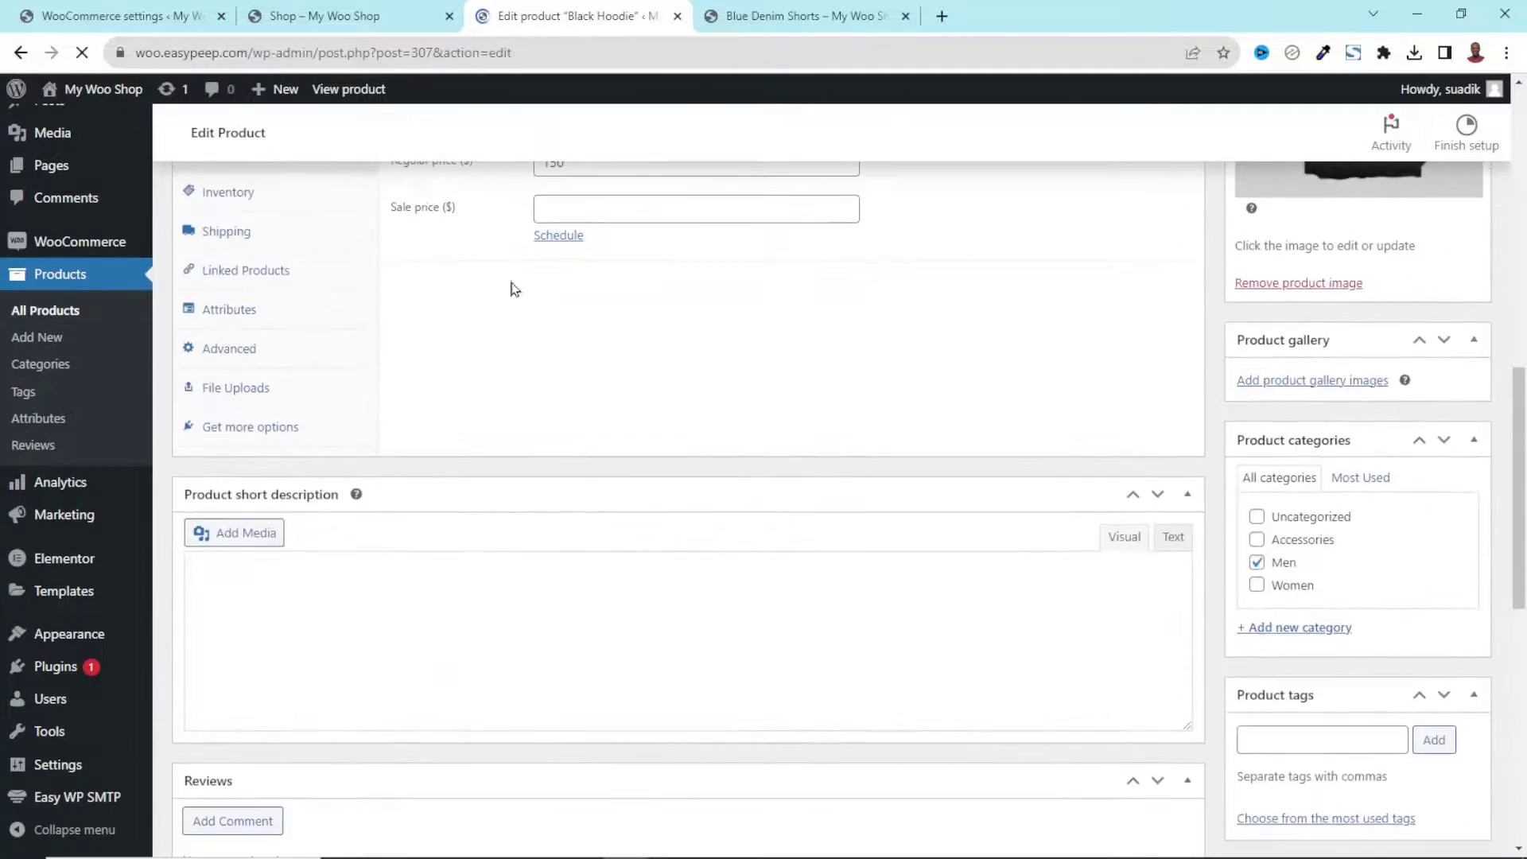
{"action": "left_click", "coordinate": [240, 394]}
{"action": "scroll", "coordinate": [571, 443], "scroll_direction": "up", "scroll_amount": 2}
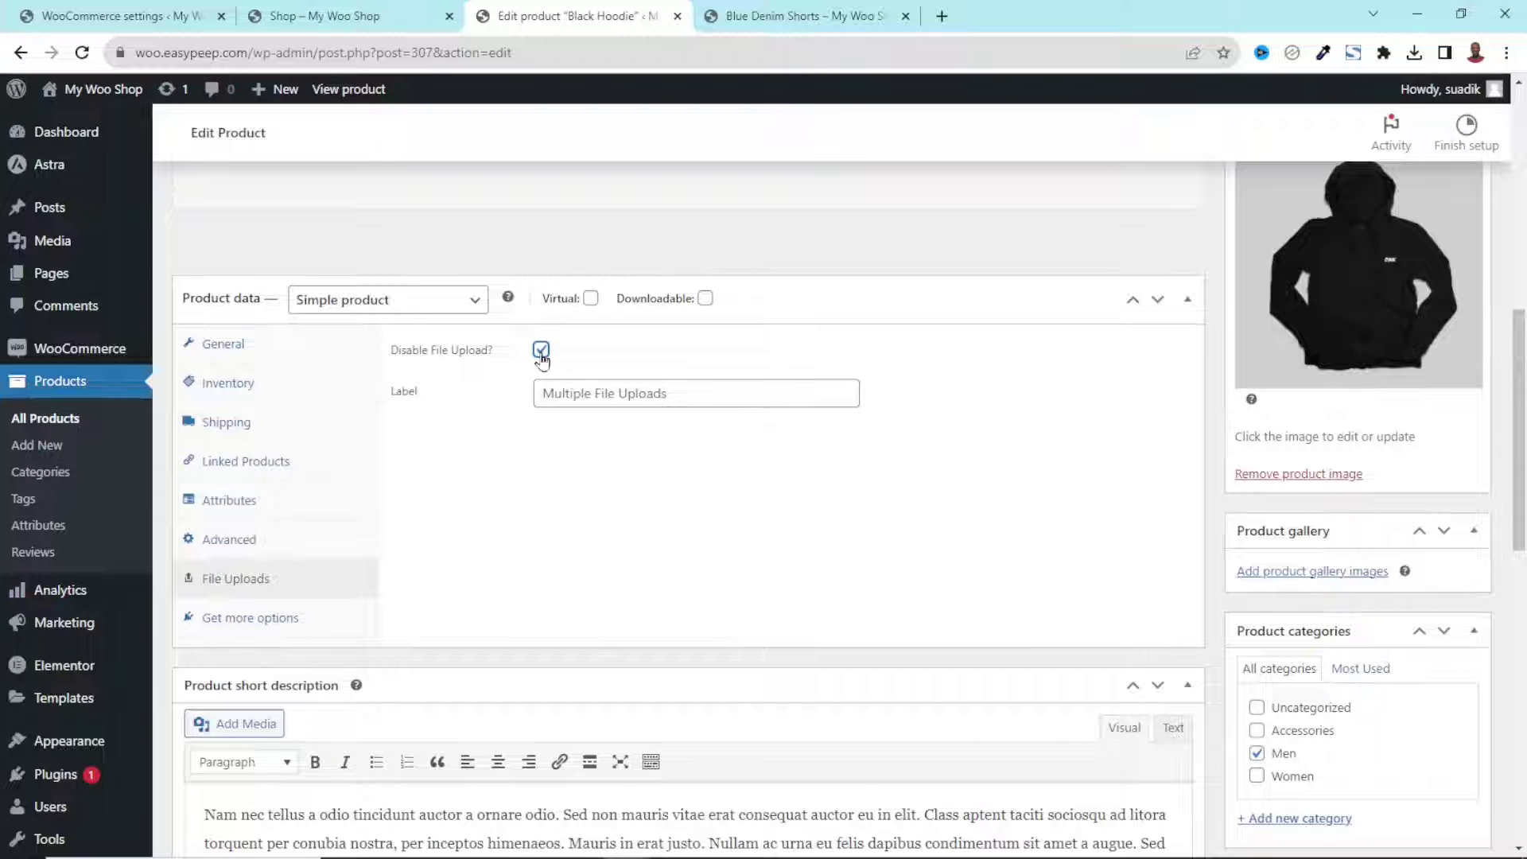
{"action": "scroll", "coordinate": [578, 376], "scroll_direction": "up", "scroll_amount": 9}
{"action": "left_click", "coordinate": [1449, 762]}
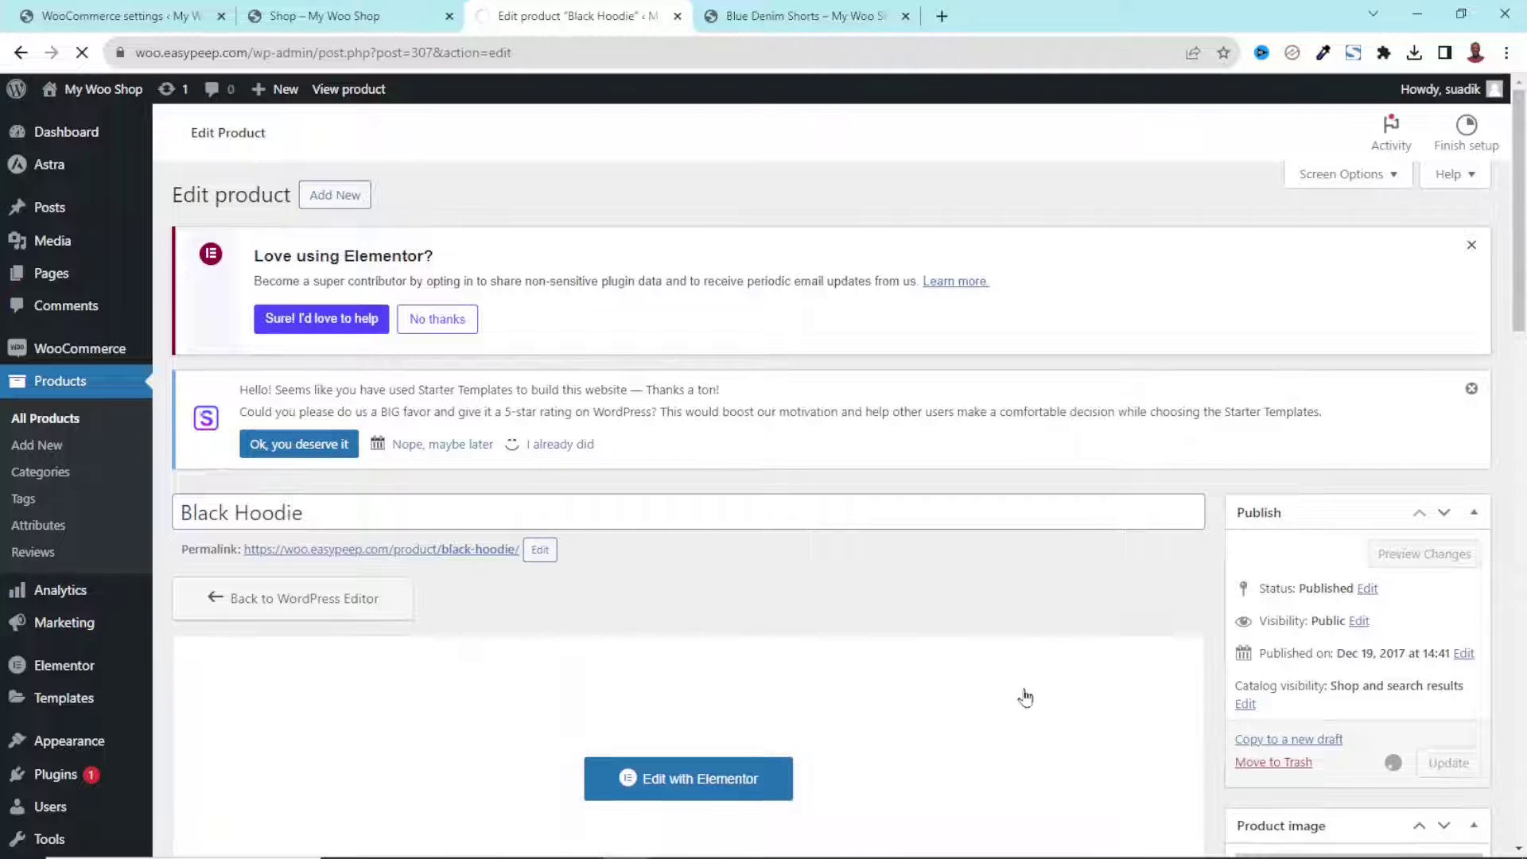
Step: View the Black Hoodie product page, compare its upload area with Blue Denim Shorts, and close the shorts page
{"action": "left_click", "coordinate": [322, 504]}
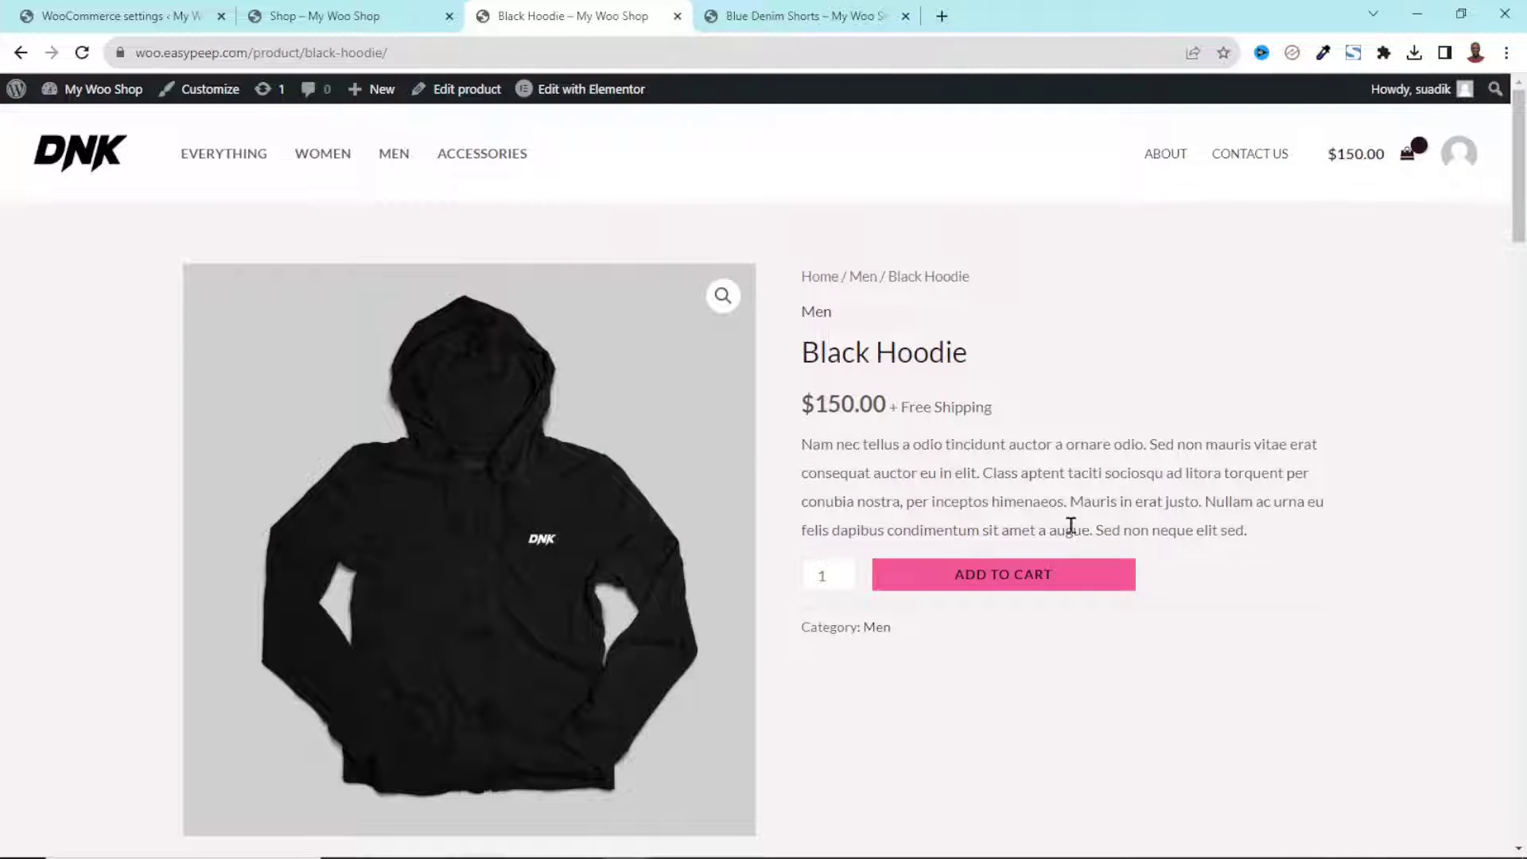
{"action": "left_click", "coordinate": [785, 17]}
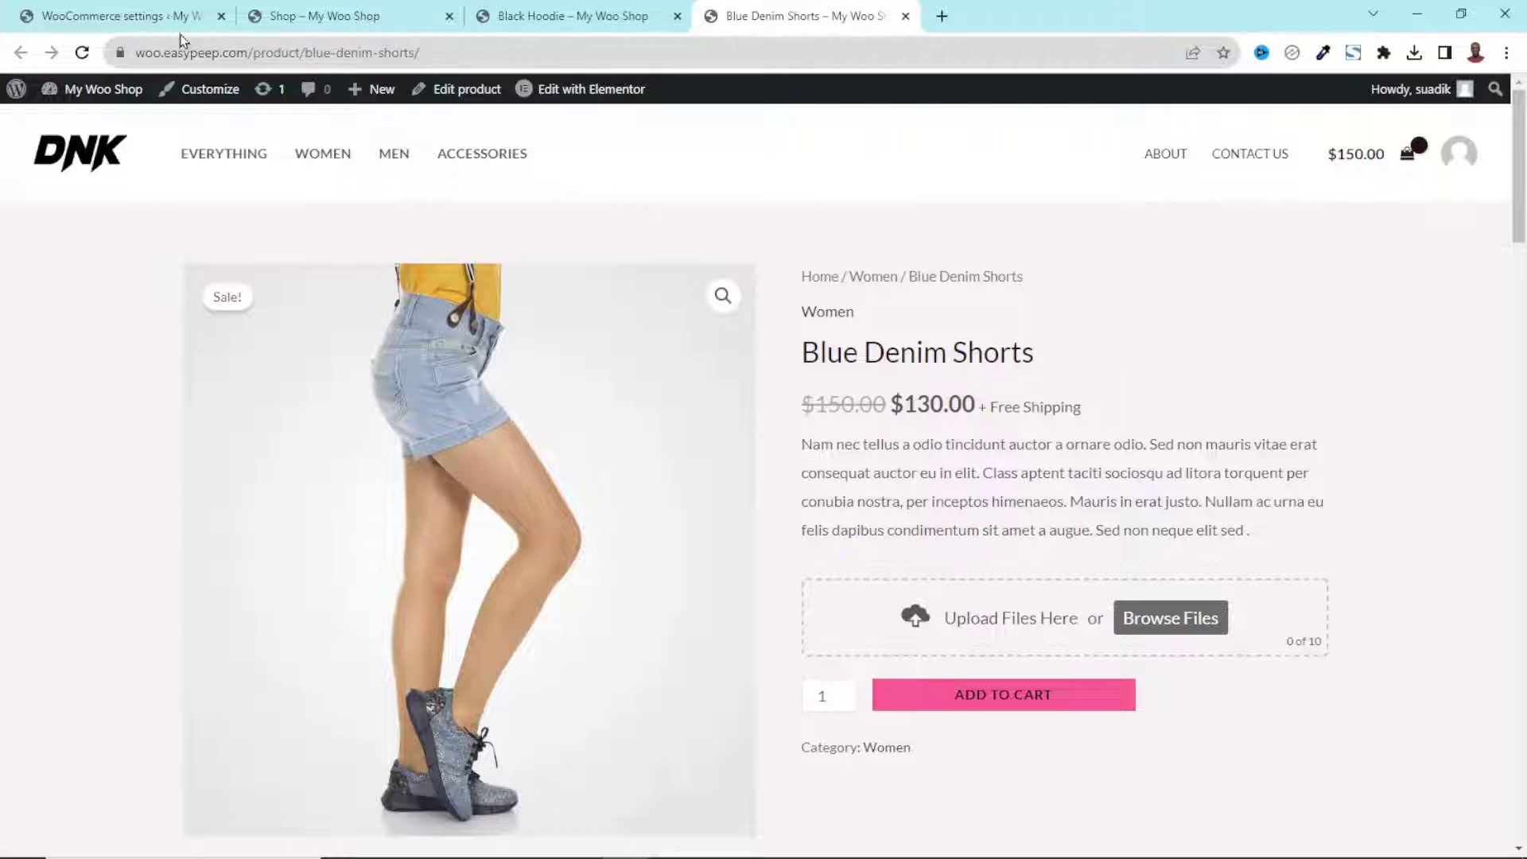
{"action": "left_click", "coordinate": [905, 16]}
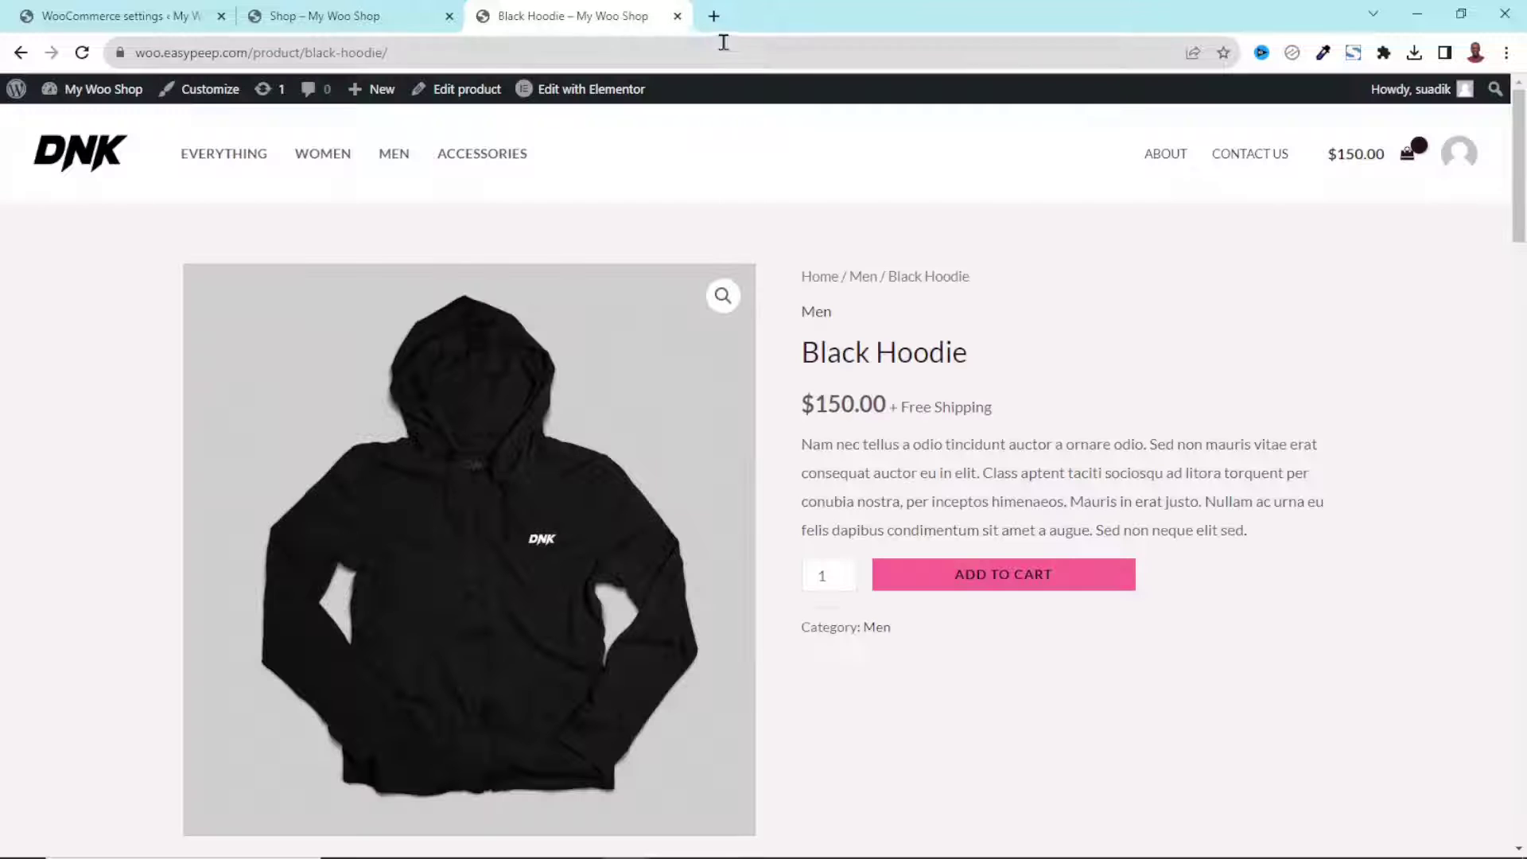
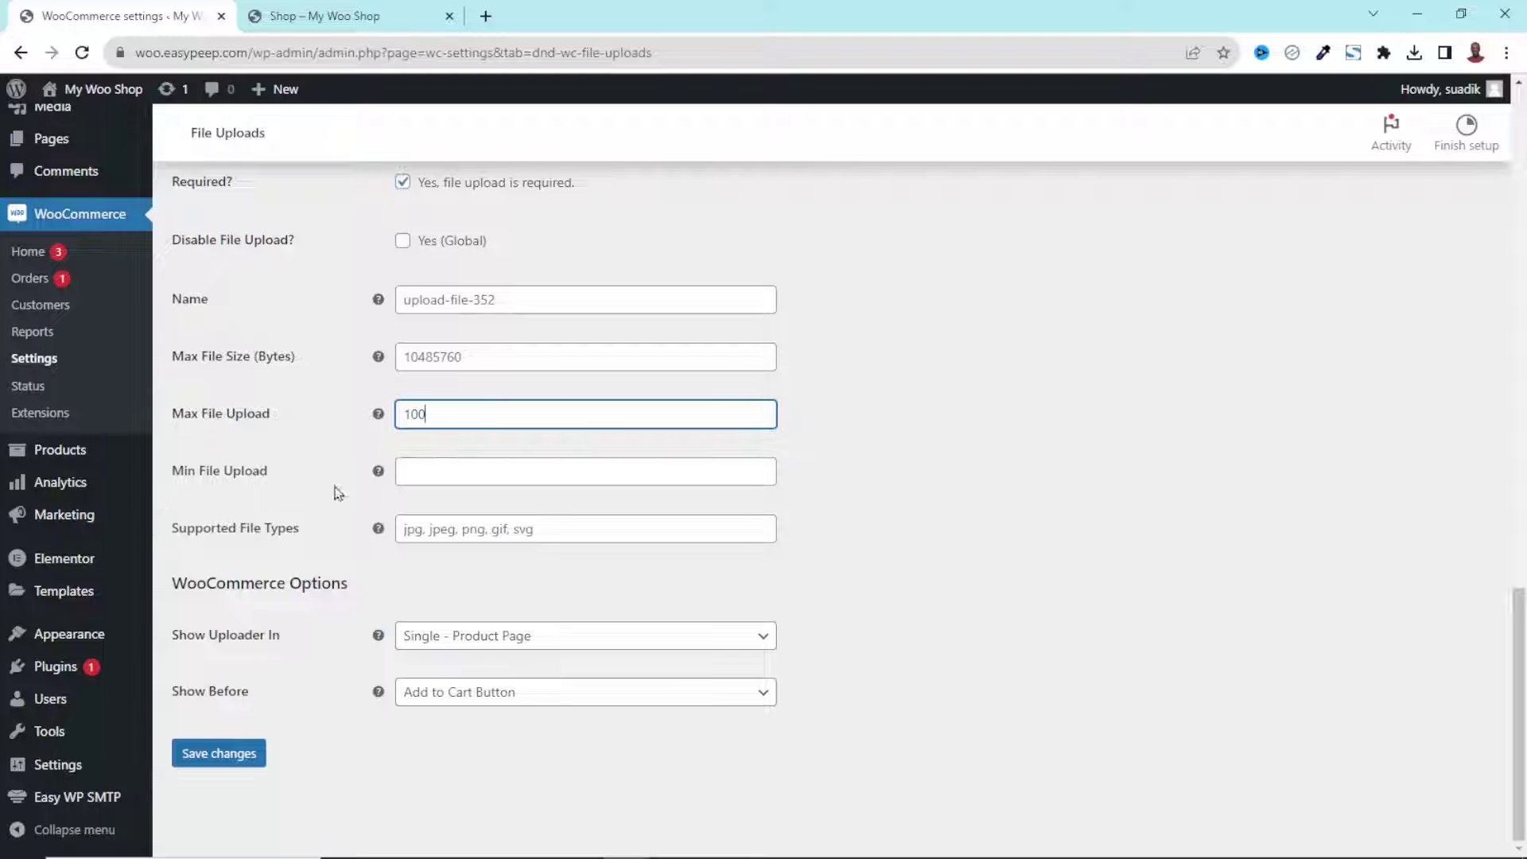
Step: Set Min File Upload to 5 and the supported file types to jpg, jpeg, png, gif, svg, pdf, doc, docx
{"action": "left_click", "coordinate": [449, 471]}
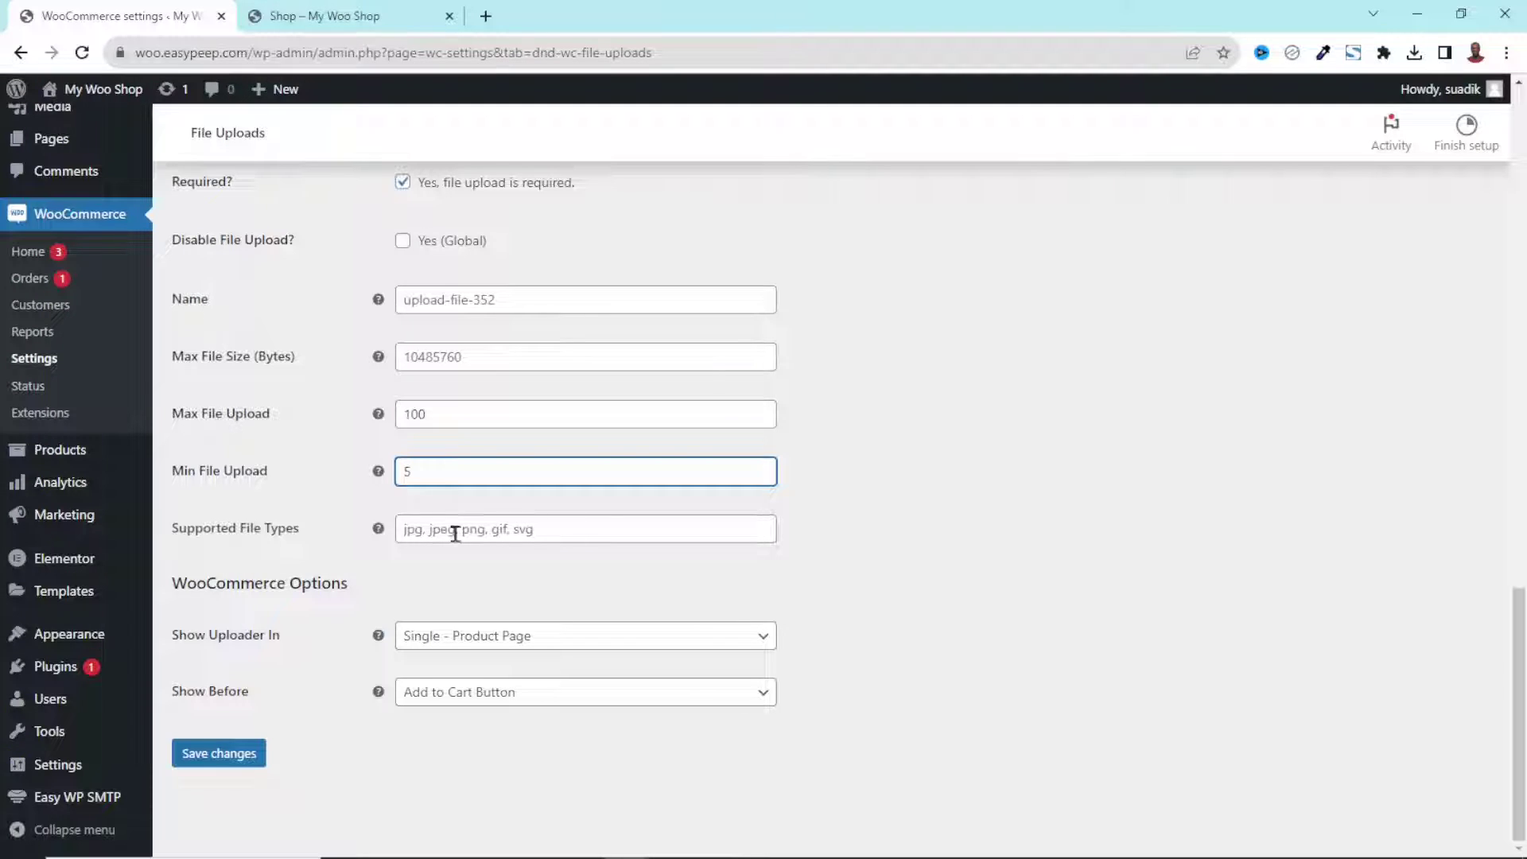
{"action": "left_click", "coordinate": [560, 524]}
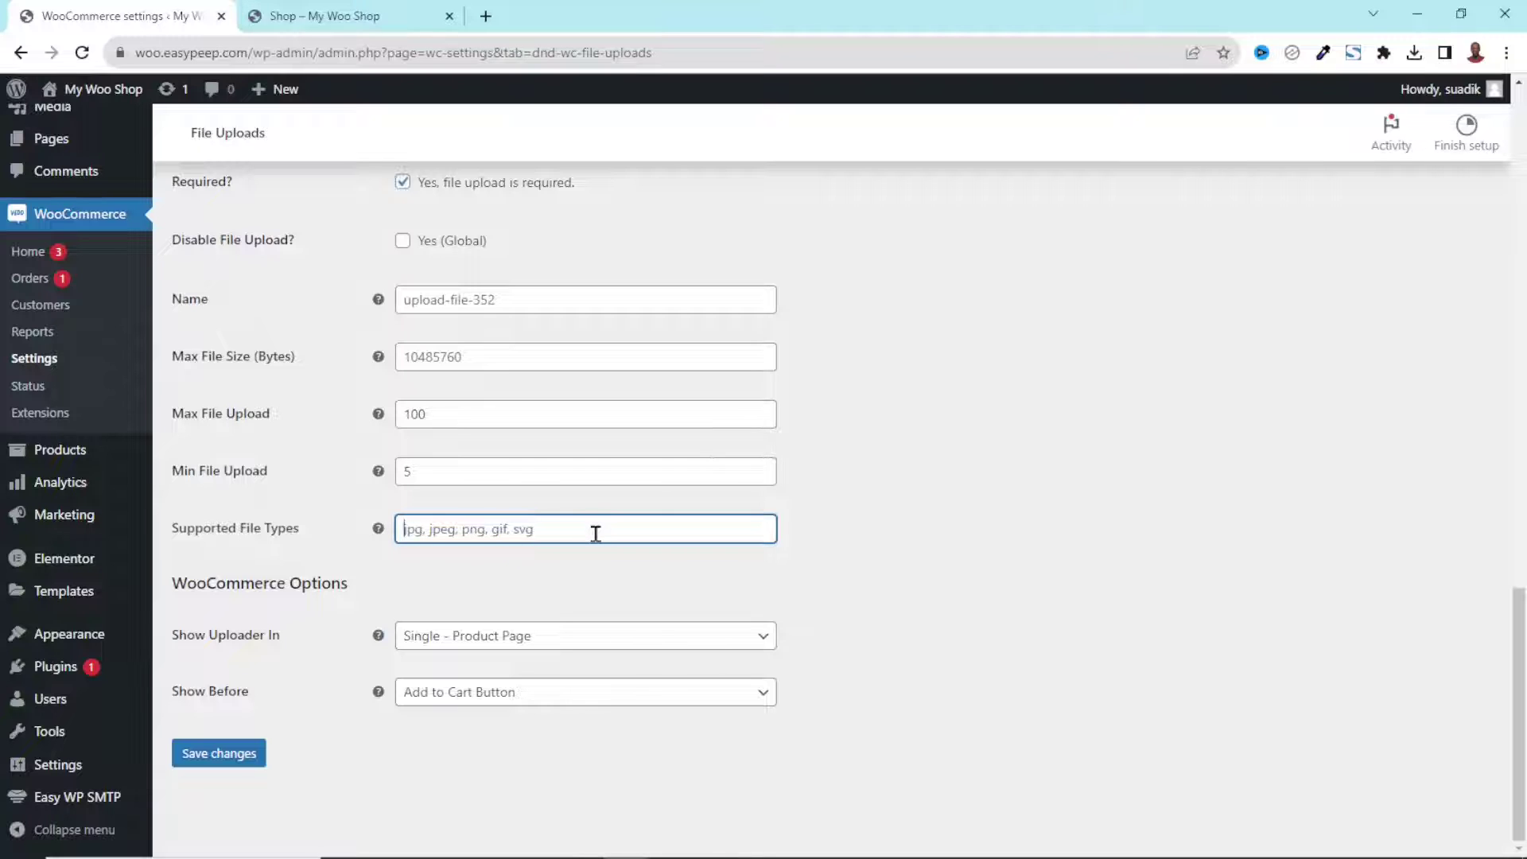
{"action": "type", "text": "jpg, jpeg, png, gif"}
{"action": "type", "text": ", jpeg, png, gif,"}
{"action": "type", "text": "svg, pdf, doc, docx"}
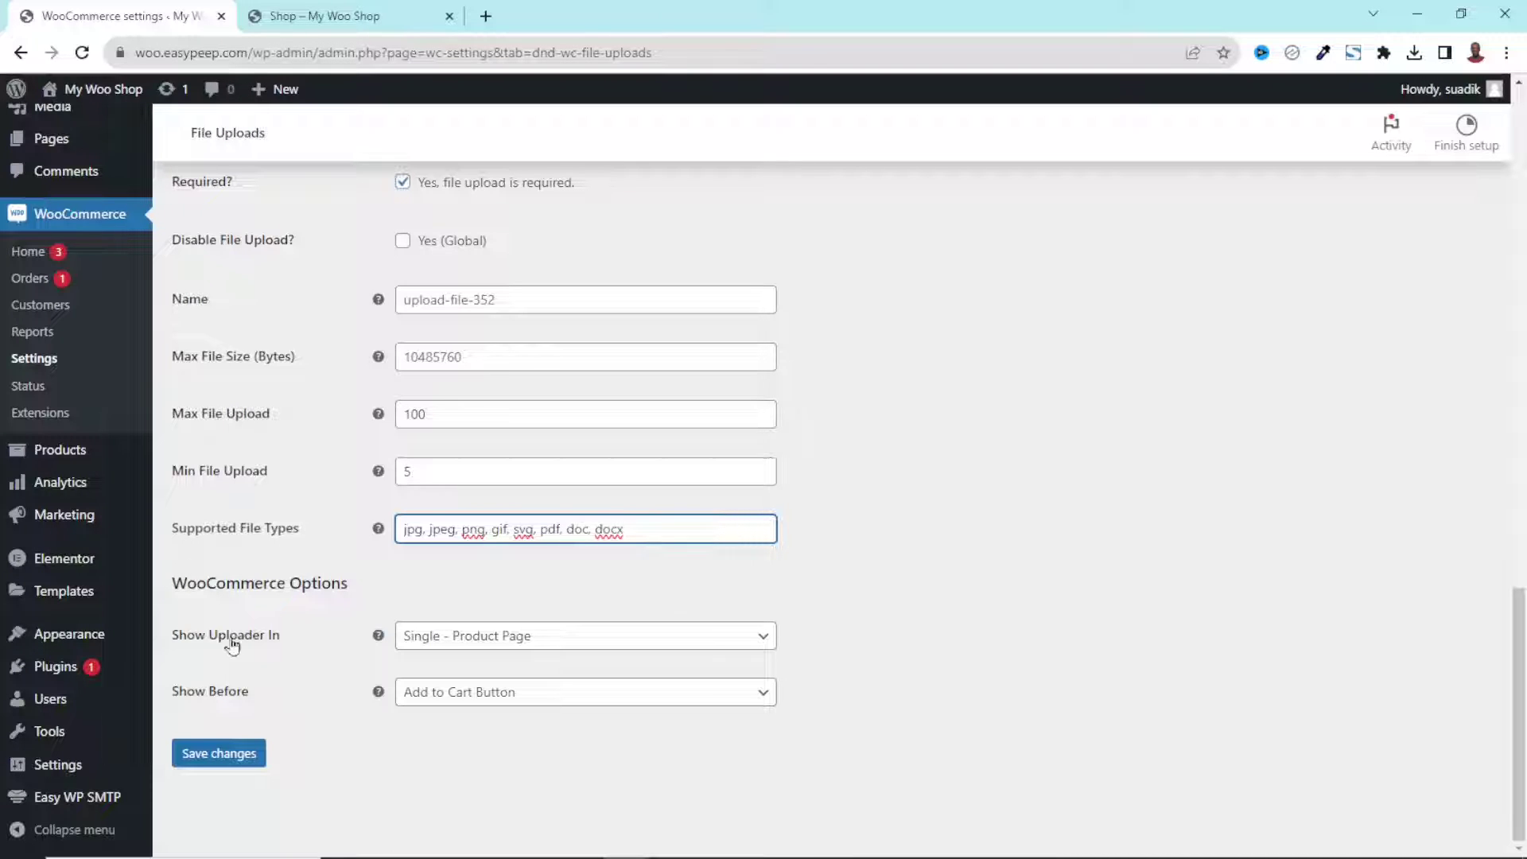
Step: Keep the uploader shown in Single - Product Page before the Add to Cart Button, and save the changes
{"action": "left_click", "coordinate": [544, 642]}
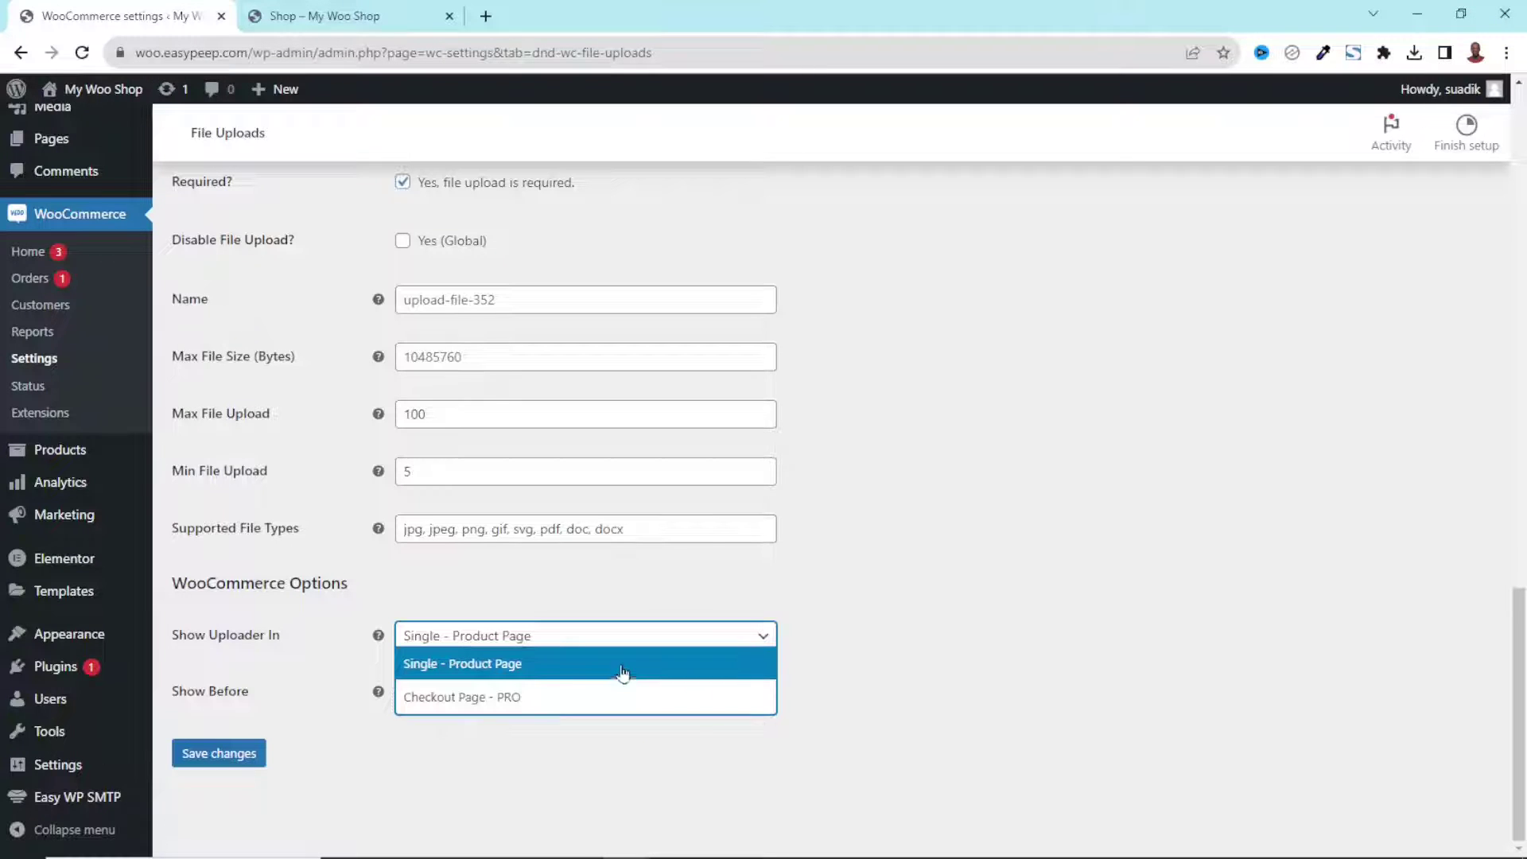
{"action": "left_click", "coordinate": [493, 672]}
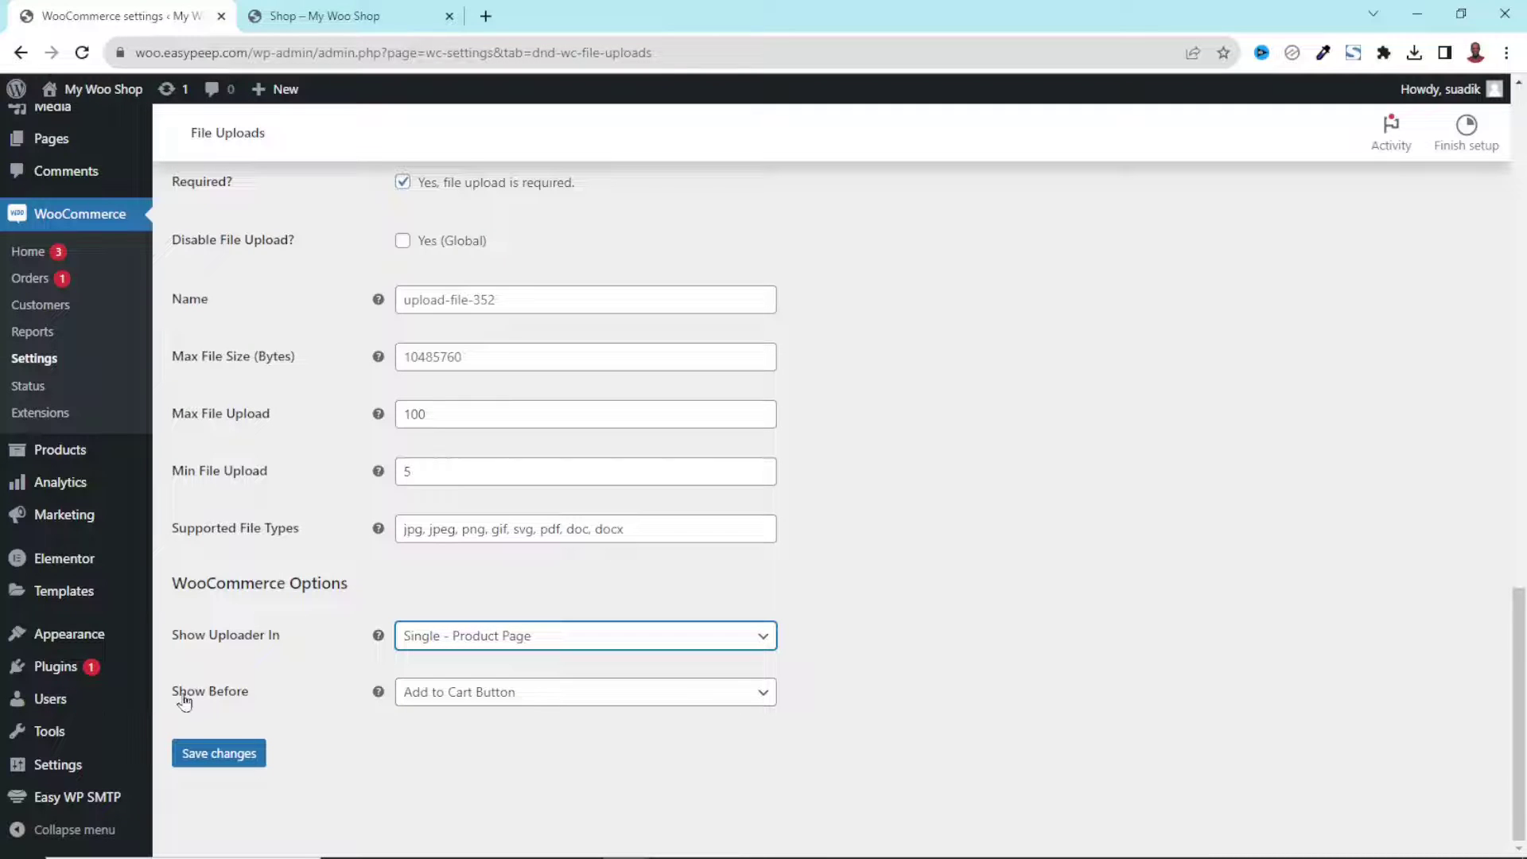
{"action": "left_click", "coordinate": [565, 702]}
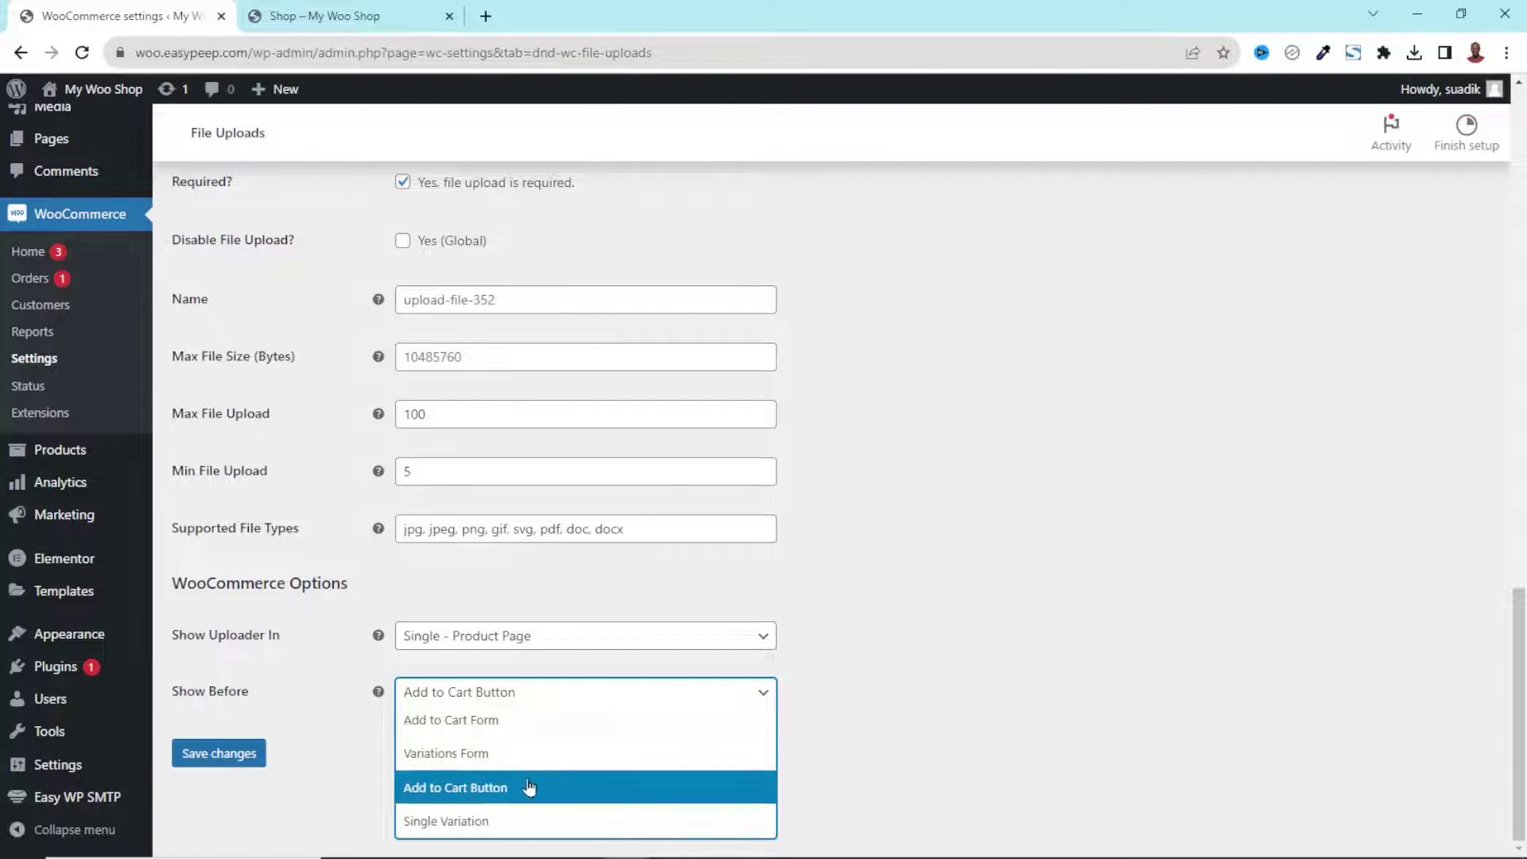
{"action": "left_click", "coordinate": [1094, 586]}
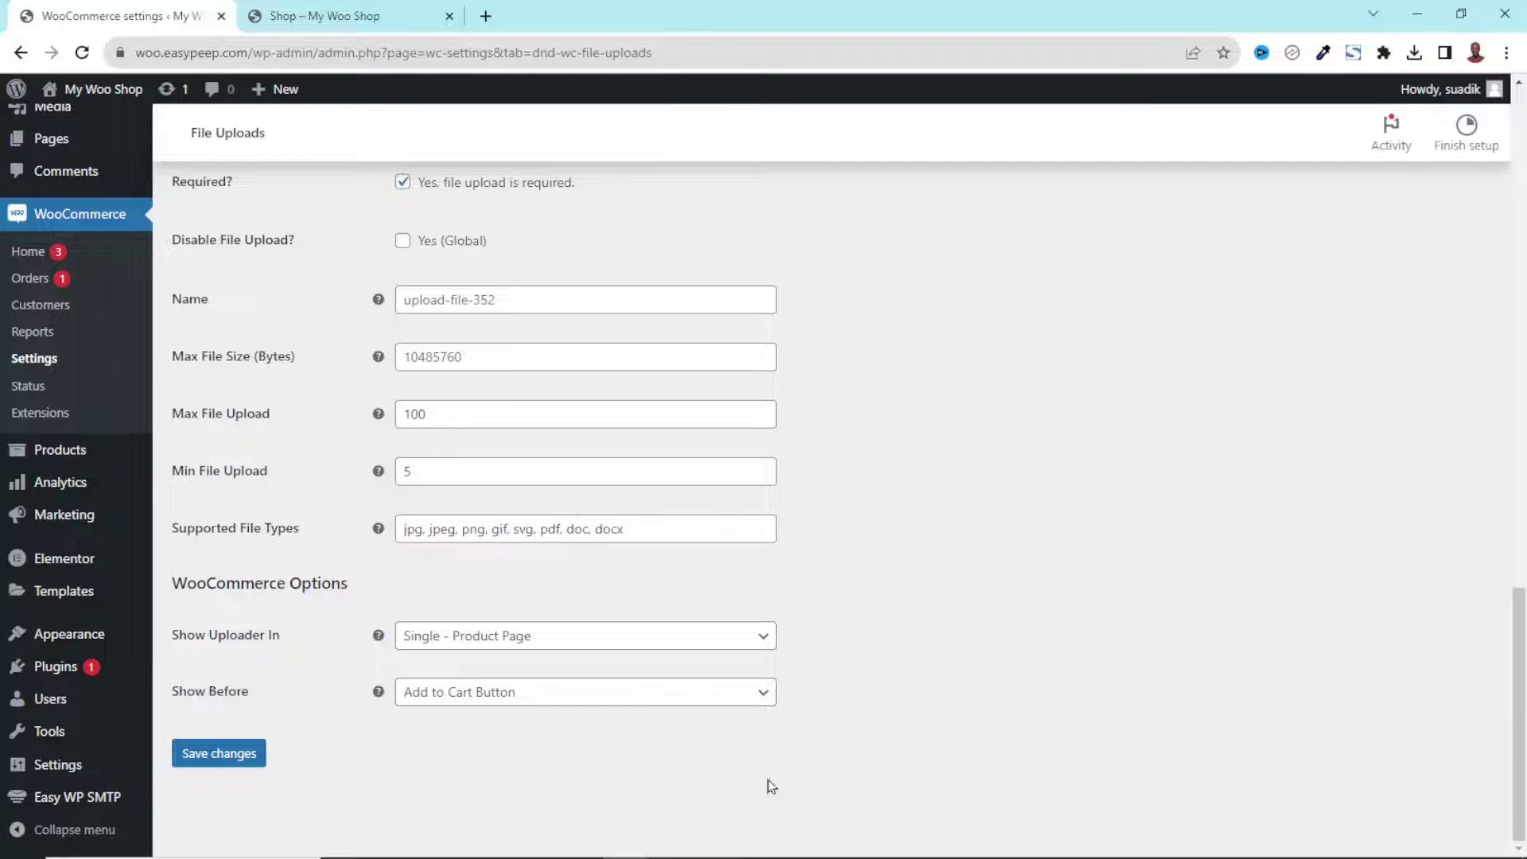
{"action": "left_click", "coordinate": [228, 762]}
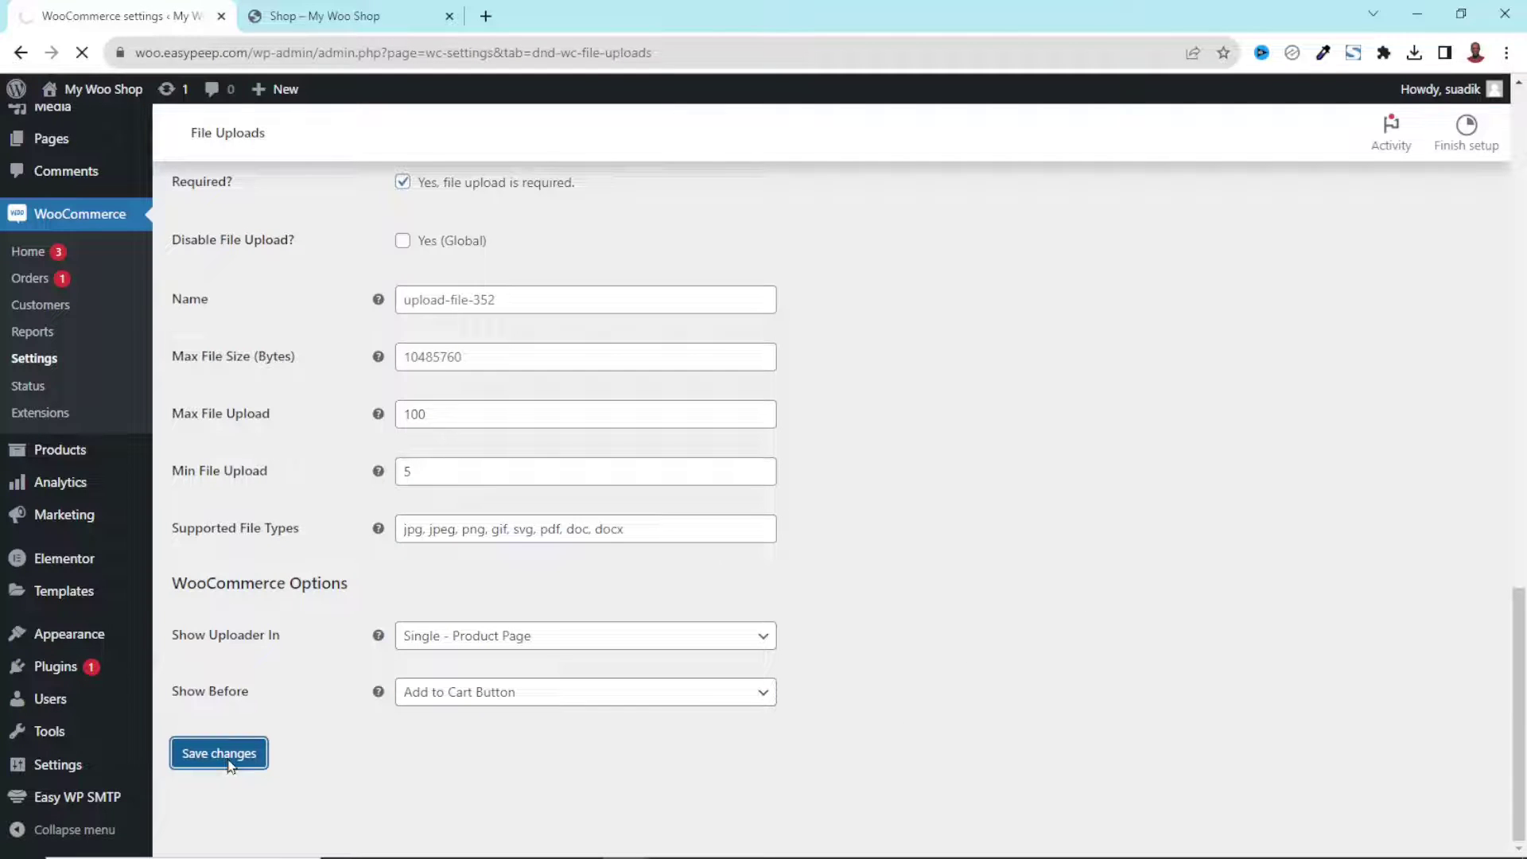
Step: Upload the image 5 Reasons Why Men Cheat in Relationships on the Blue Denim Jeans product page and try adding the product to the cart
{"action": "left_click", "coordinate": [347, 25]}
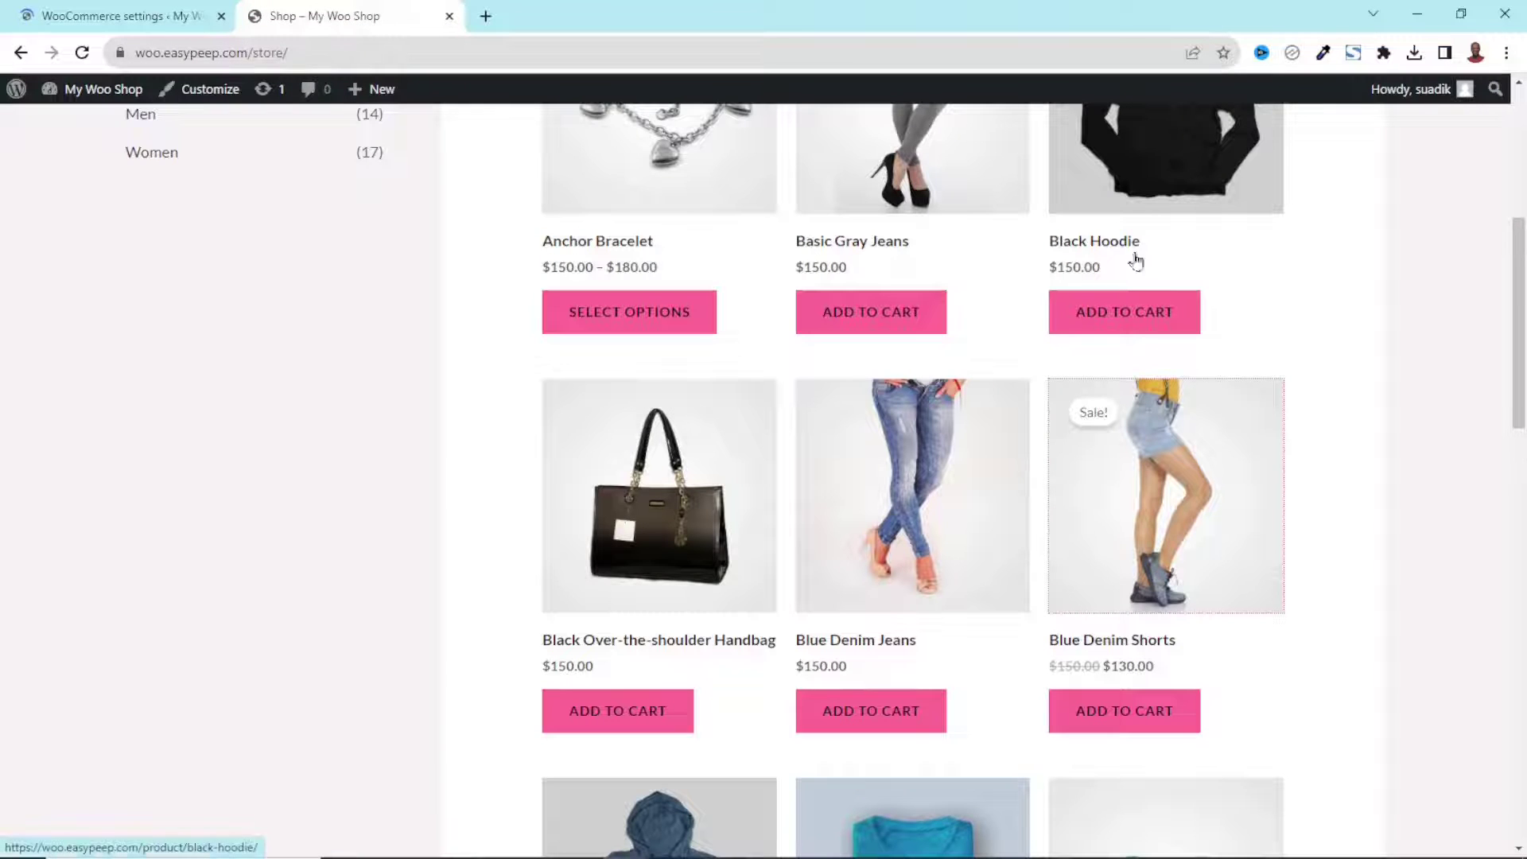
{"action": "left_click", "coordinate": [903, 503]}
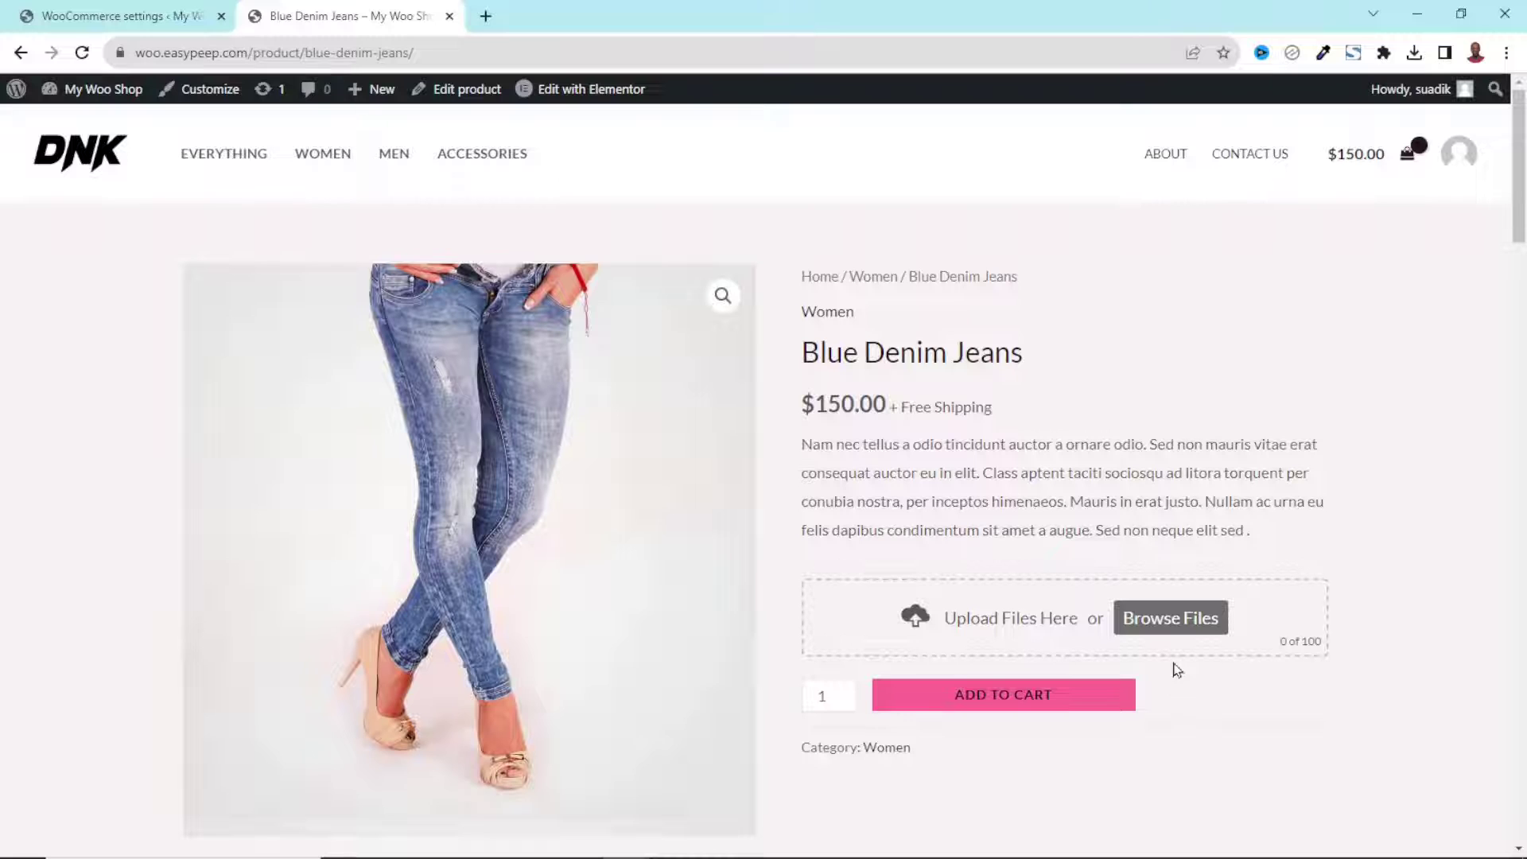
{"action": "left_click", "coordinate": [1181, 629]}
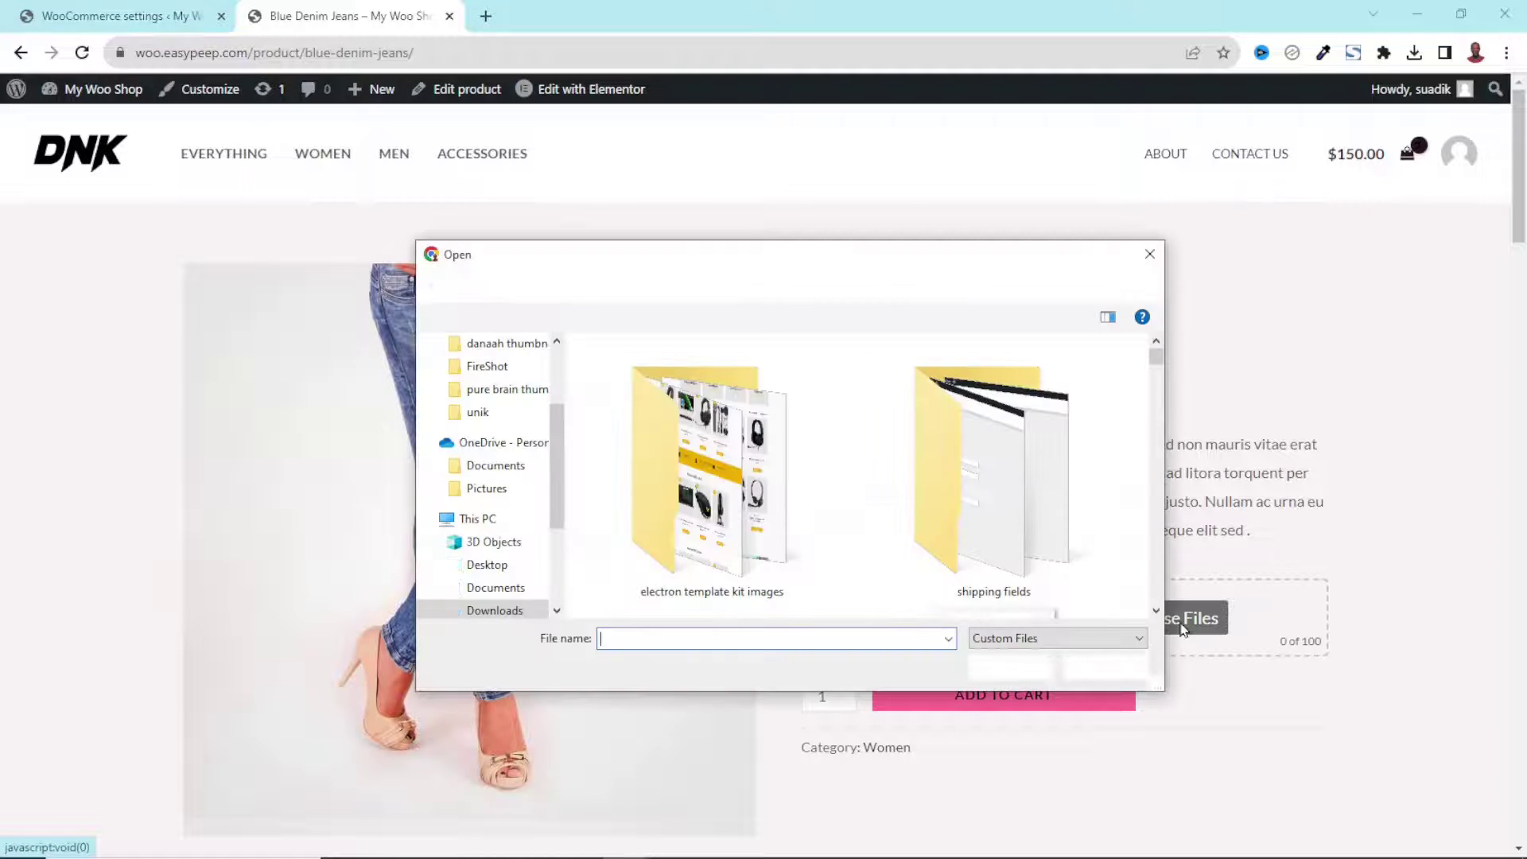
{"action": "left_click", "coordinate": [632, 406]}
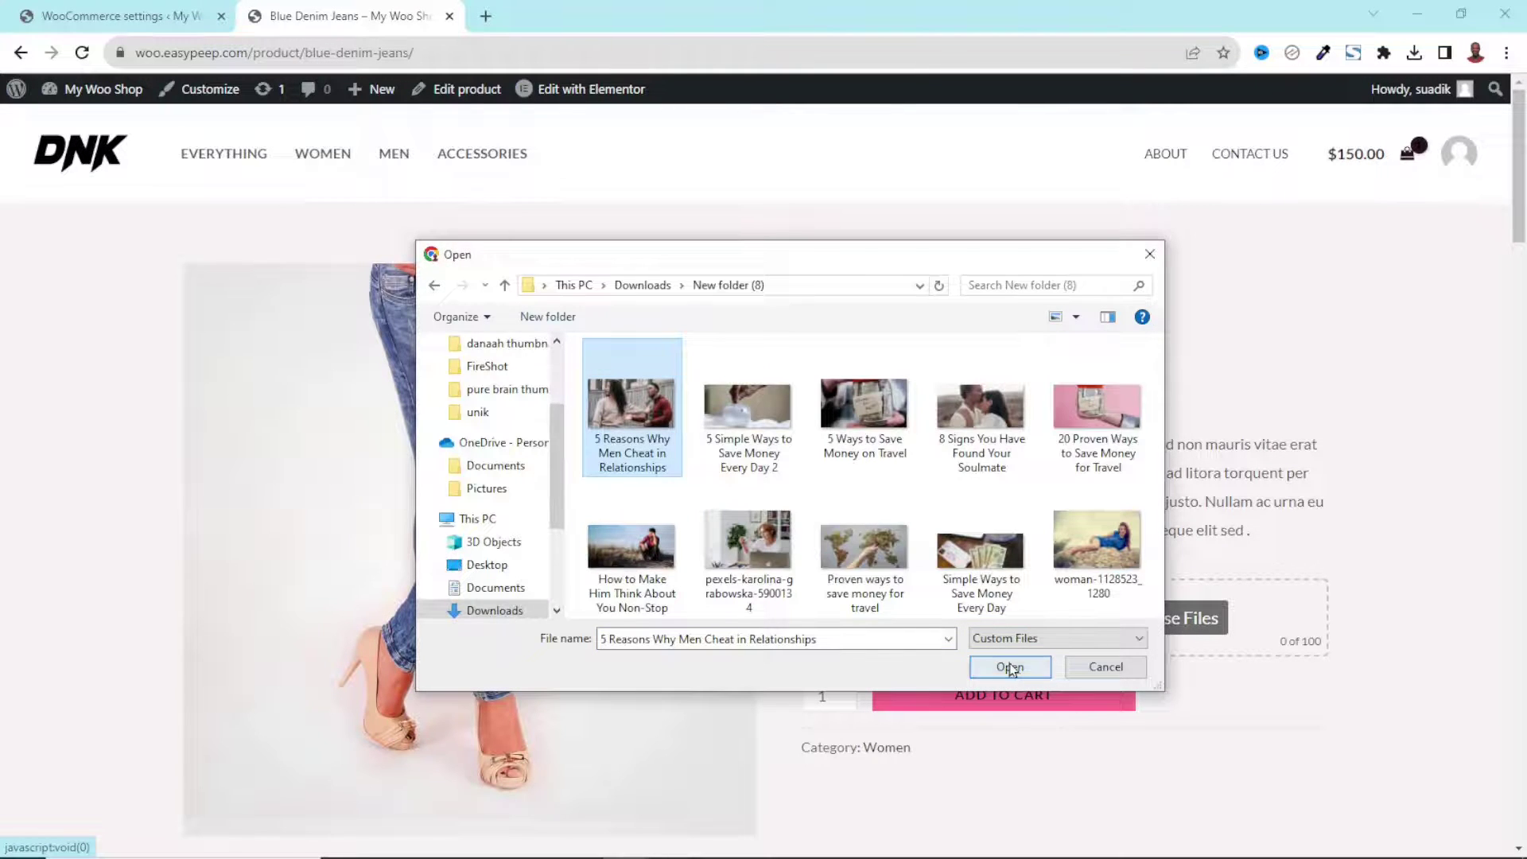
{"action": "left_click", "coordinate": [1010, 668]}
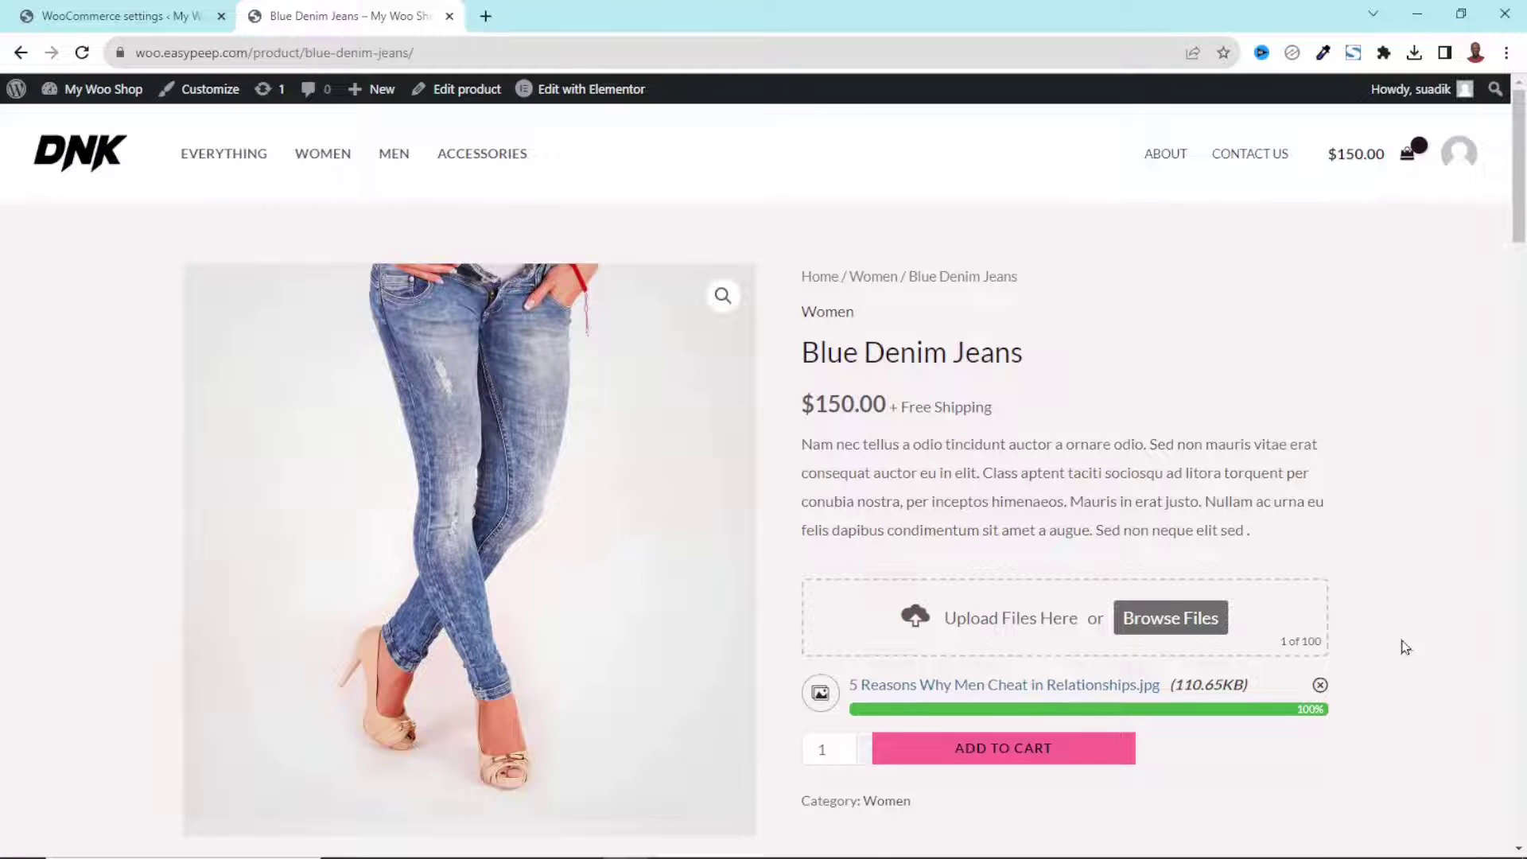
{"action": "left_click", "coordinate": [999, 751]}
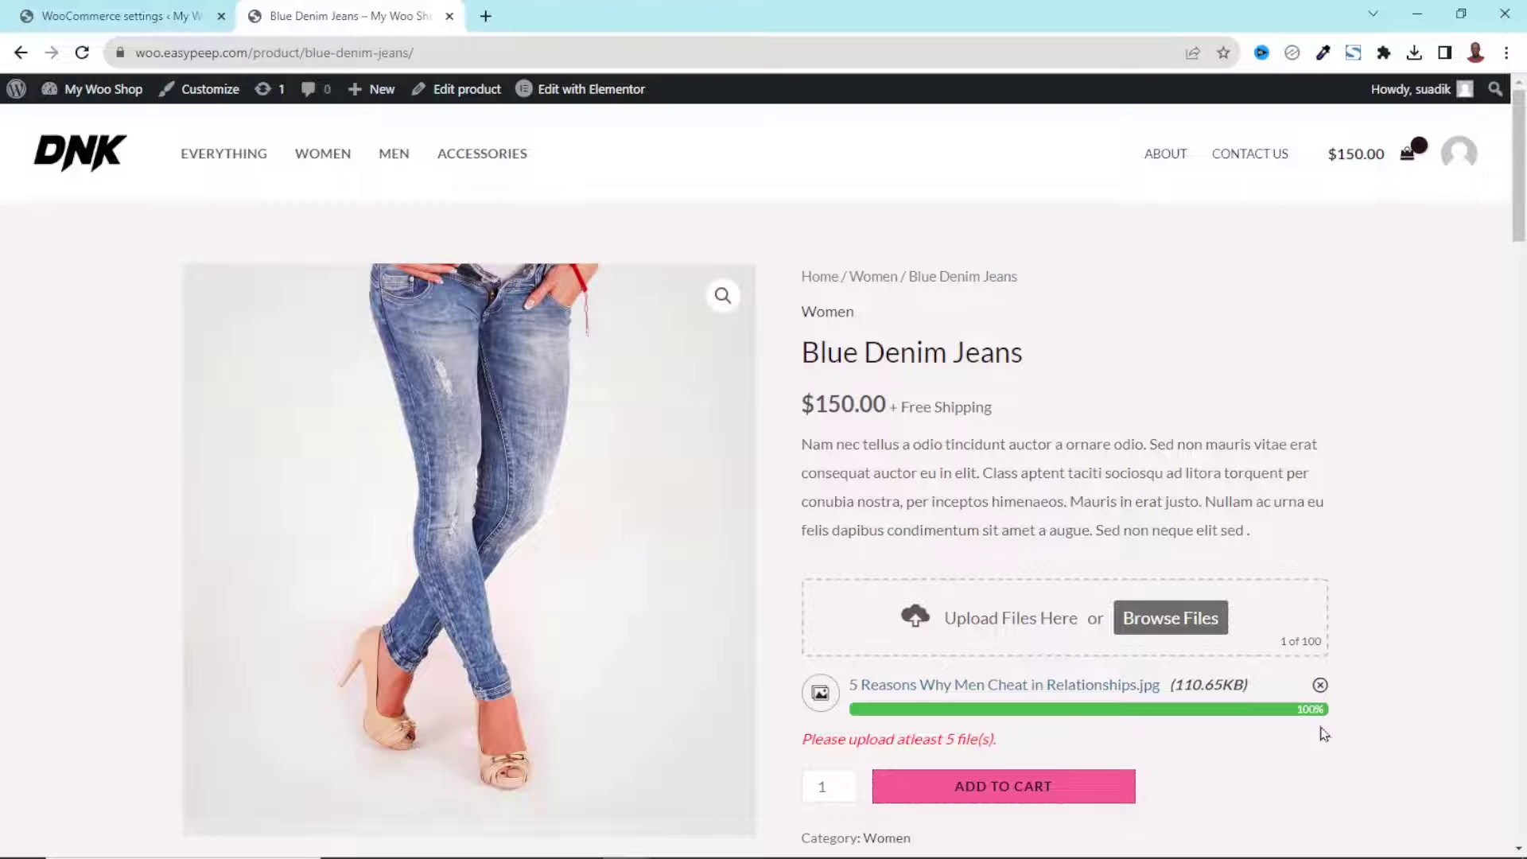
Step: Upload four more images from the same folder, up to 20 Proven Ways to Save Money for Travel, and add Blue Denim Jeans to the cart
{"action": "left_click", "coordinate": [1177, 625]}
{"action": "left_click", "coordinate": [747, 406]}
{"action": "left_click", "coordinate": [865, 406], "text": "ctrl"}
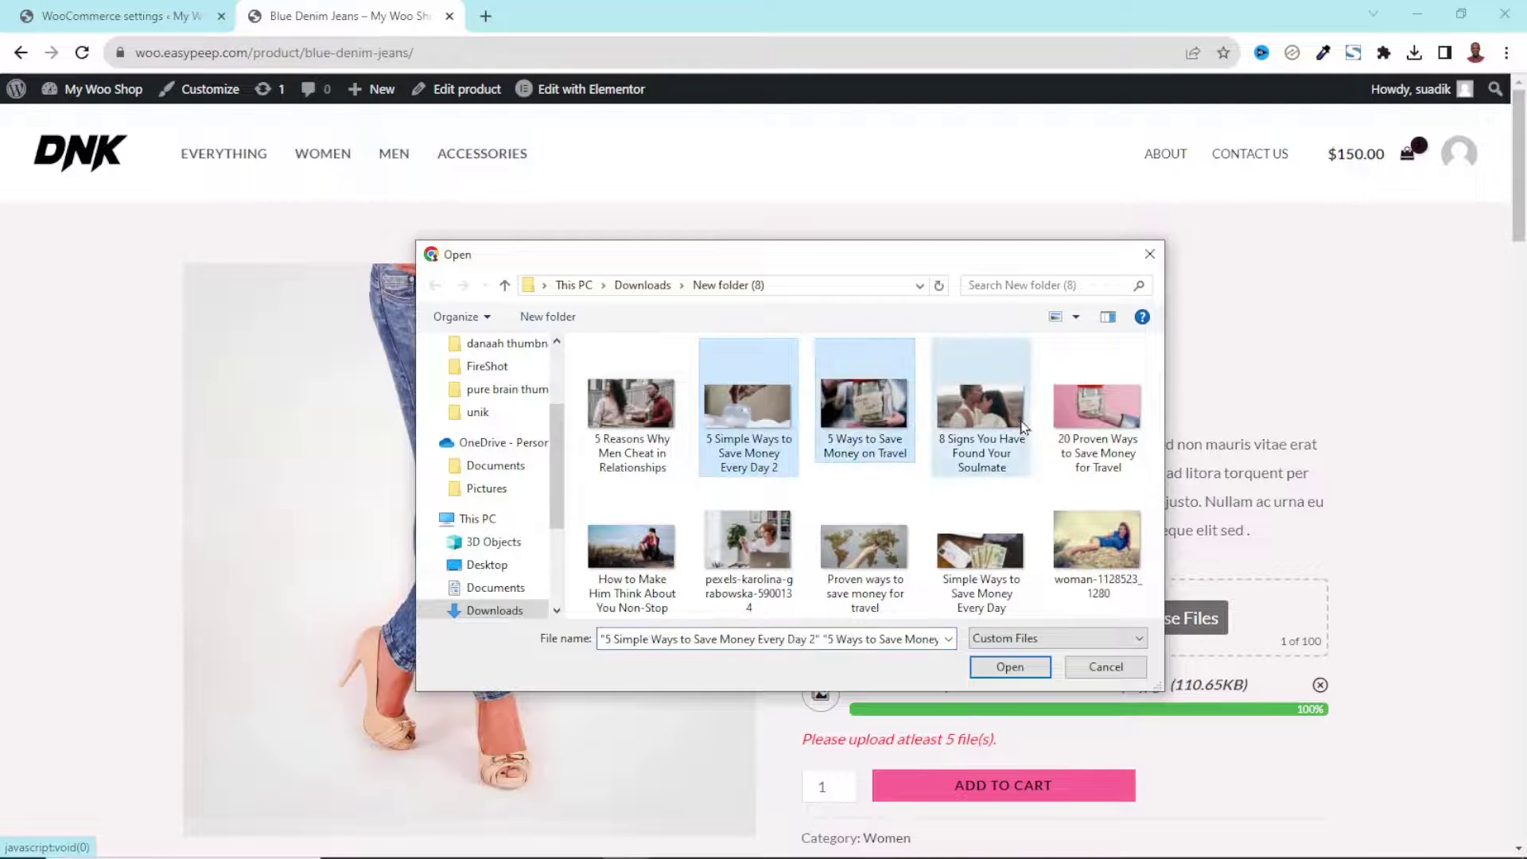
{"action": "left_click", "coordinate": [1024, 427], "text": "ctrl"}
{"action": "left_click", "coordinate": [1097, 413], "text": "ctrl"}
{"action": "left_click", "coordinate": [1008, 667]}
{"action": "scroll", "coordinate": [1392, 652], "scroll_direction": "down", "scroll_amount": 3}
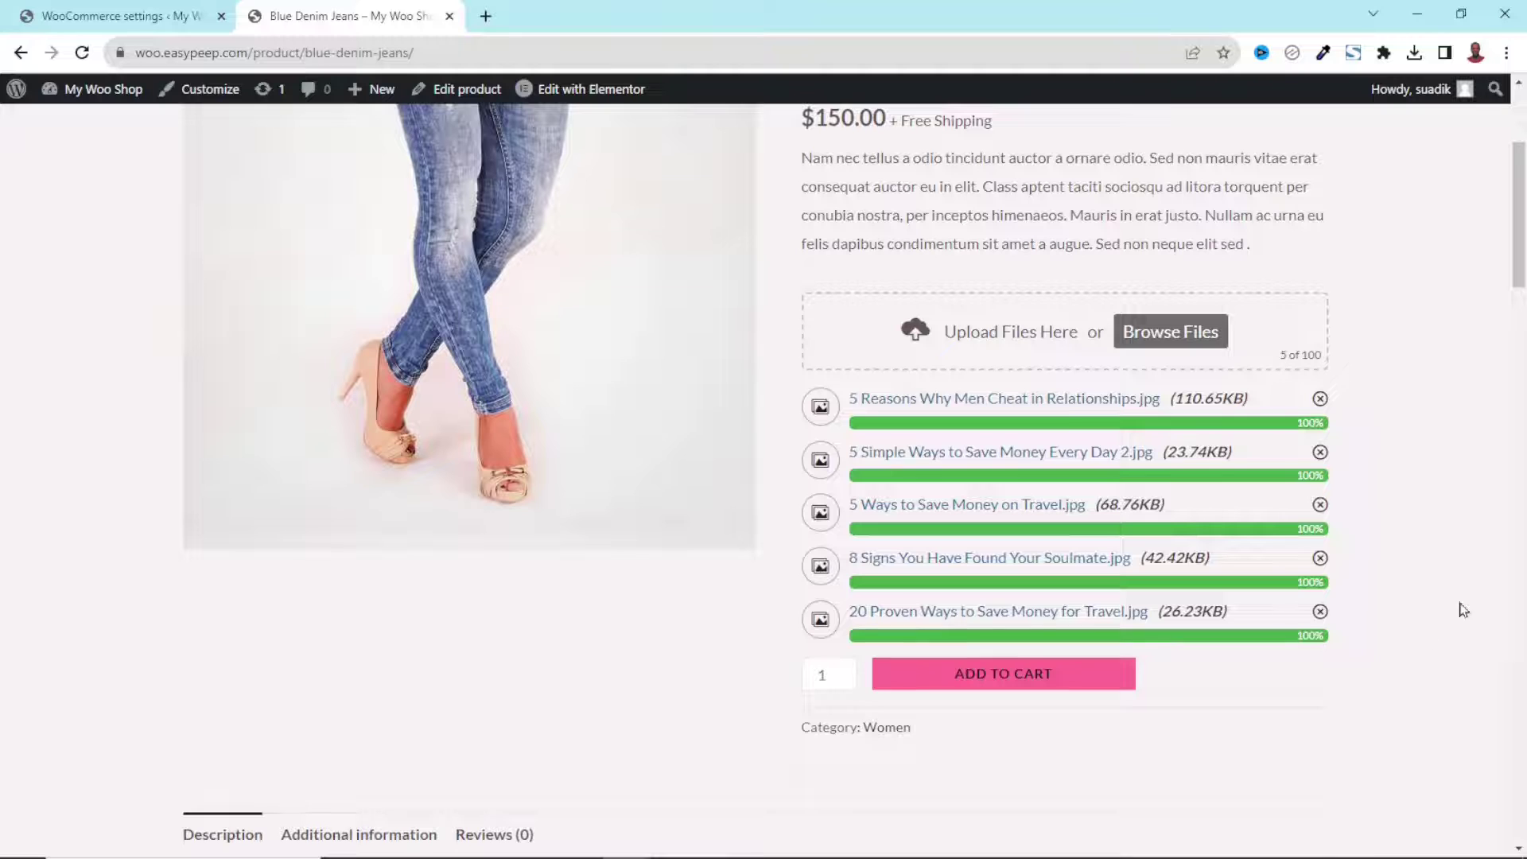
{"action": "left_click", "coordinate": [1005, 684]}
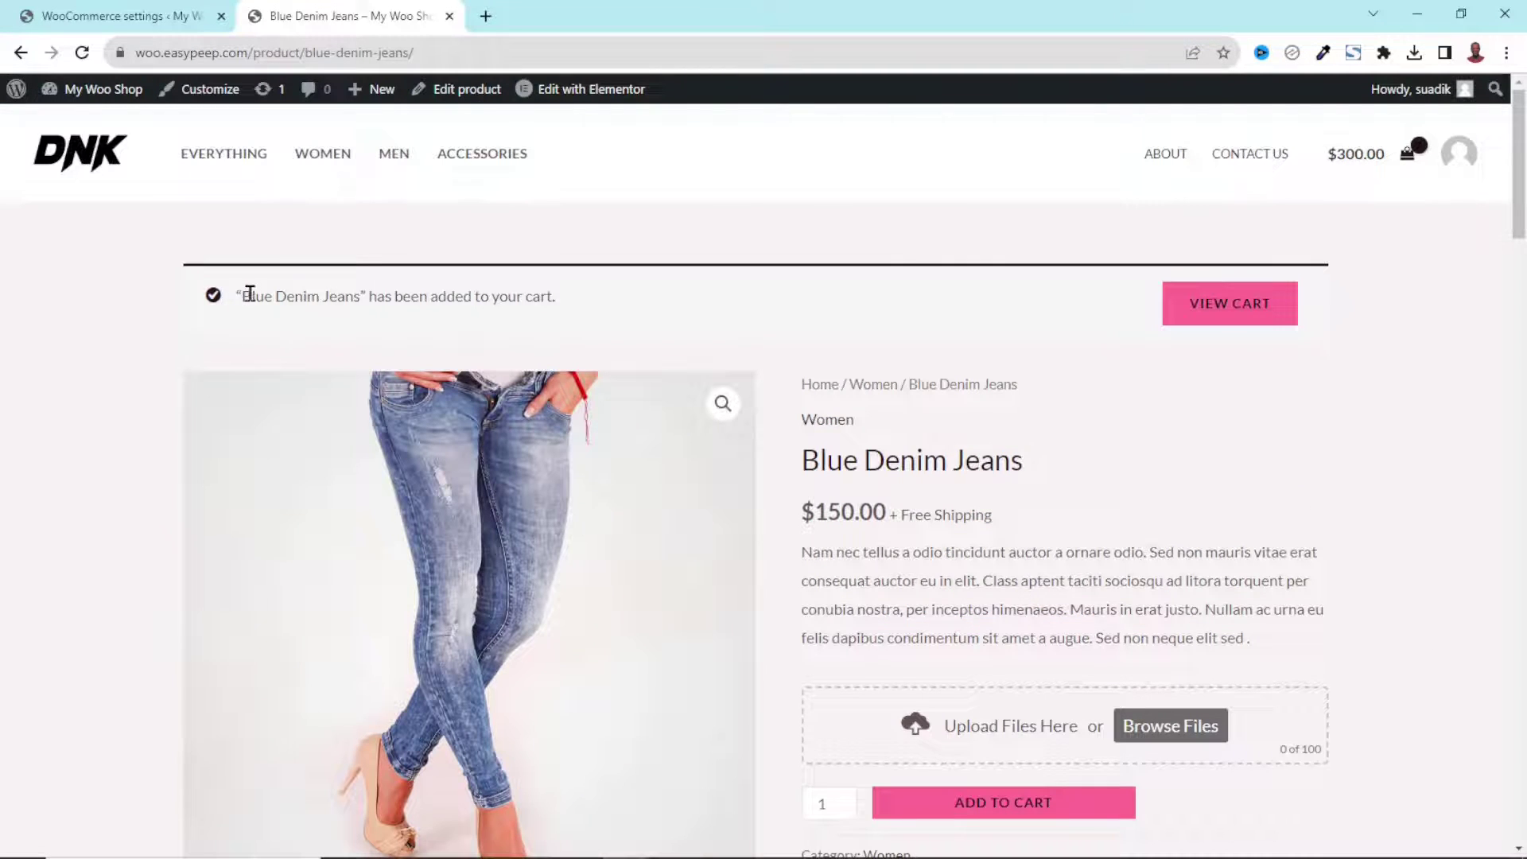
{"action": "left_click_drag", "start_coordinate": [252, 298], "coordinate": [620, 315]}
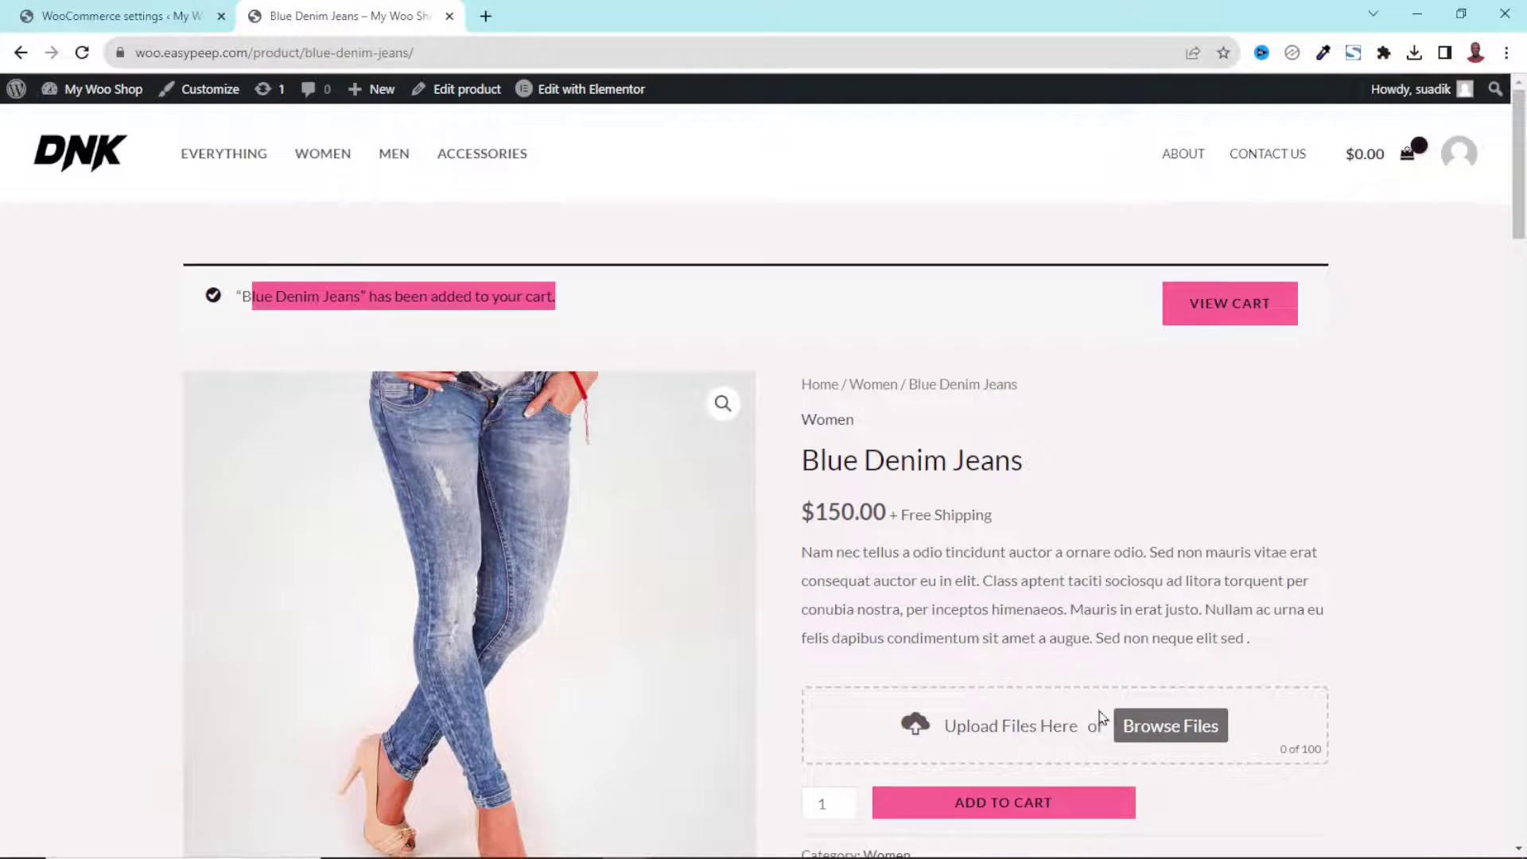
{"action": "left_click", "coordinate": [1127, 778]}
{"action": "scroll", "coordinate": [1128, 778], "scroll_direction": "down", "scroll_amount": 1}
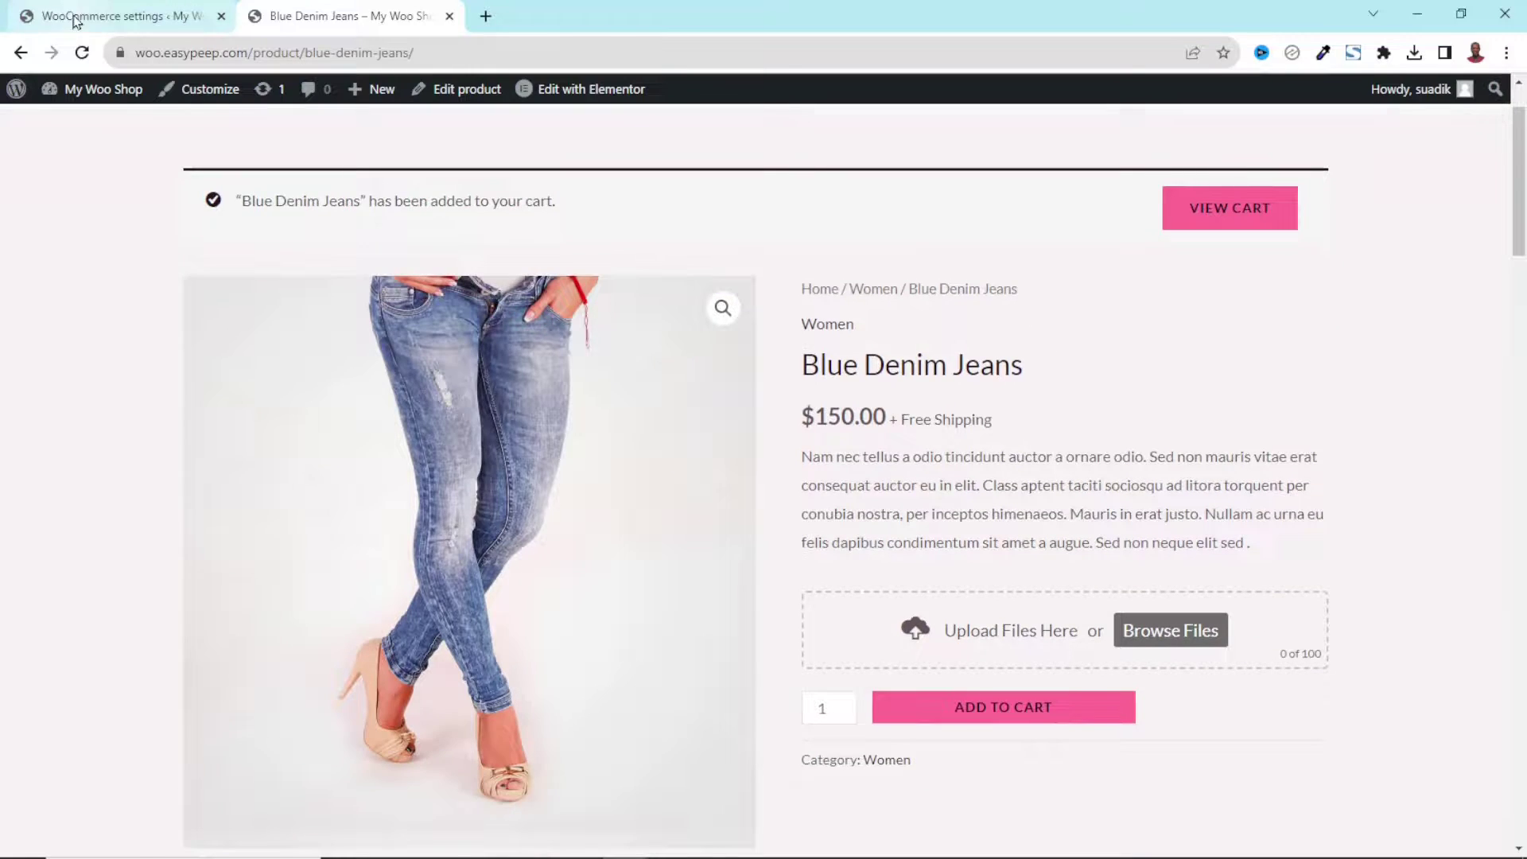
Step: Clear the Min File Upload value in the WooCommerce file upload settings and save the changes
{"action": "left_click", "coordinate": [74, 20]}
{"action": "scroll", "coordinate": [419, 580], "scroll_direction": "down", "scroll_amount": 12}
{"action": "left_click", "coordinate": [433, 475]}
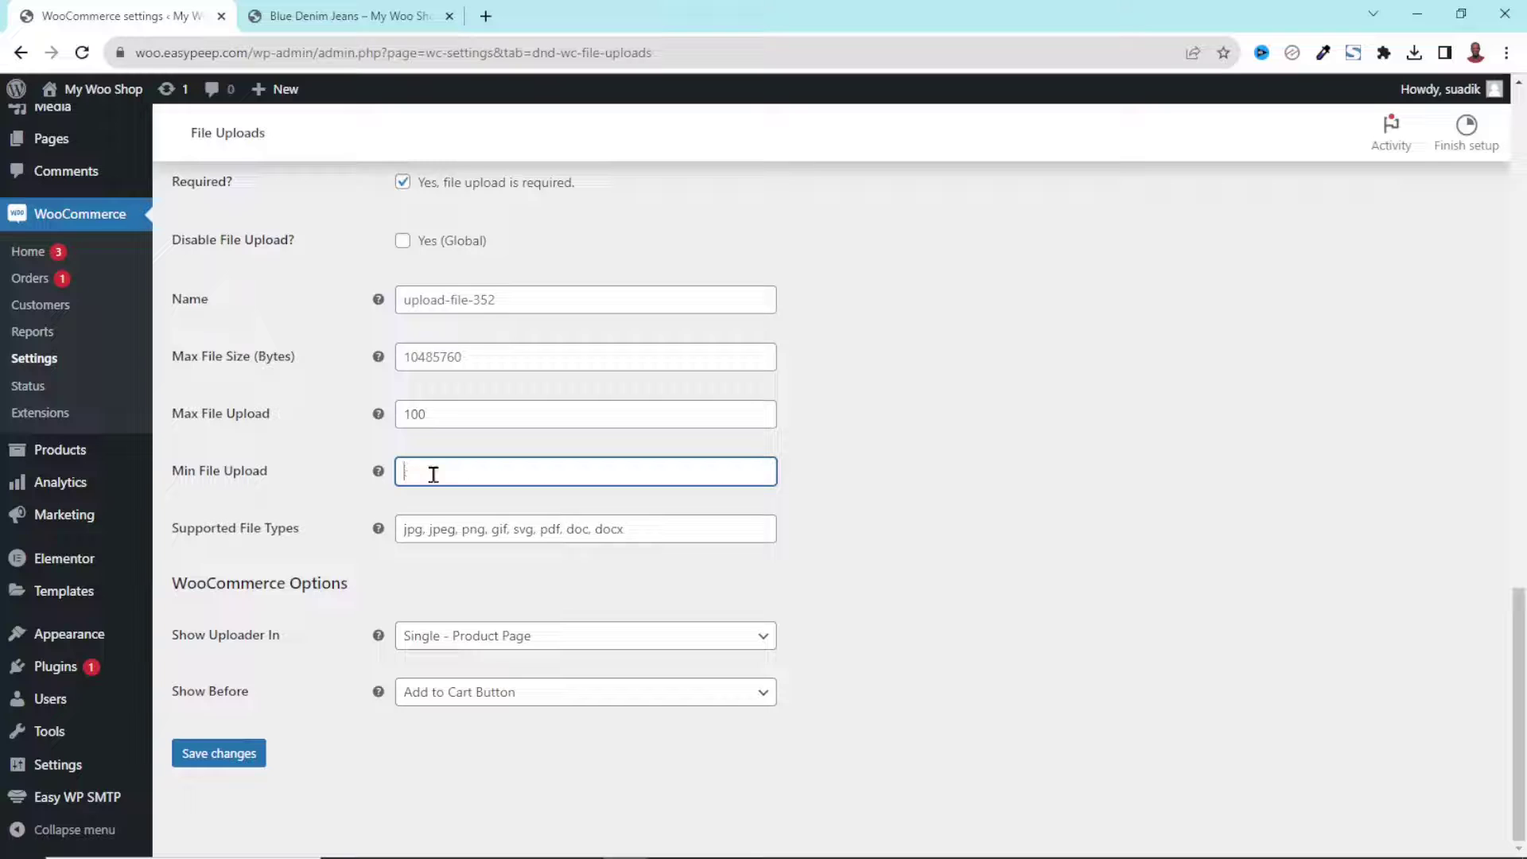
{"action": "left_click", "coordinate": [231, 762]}
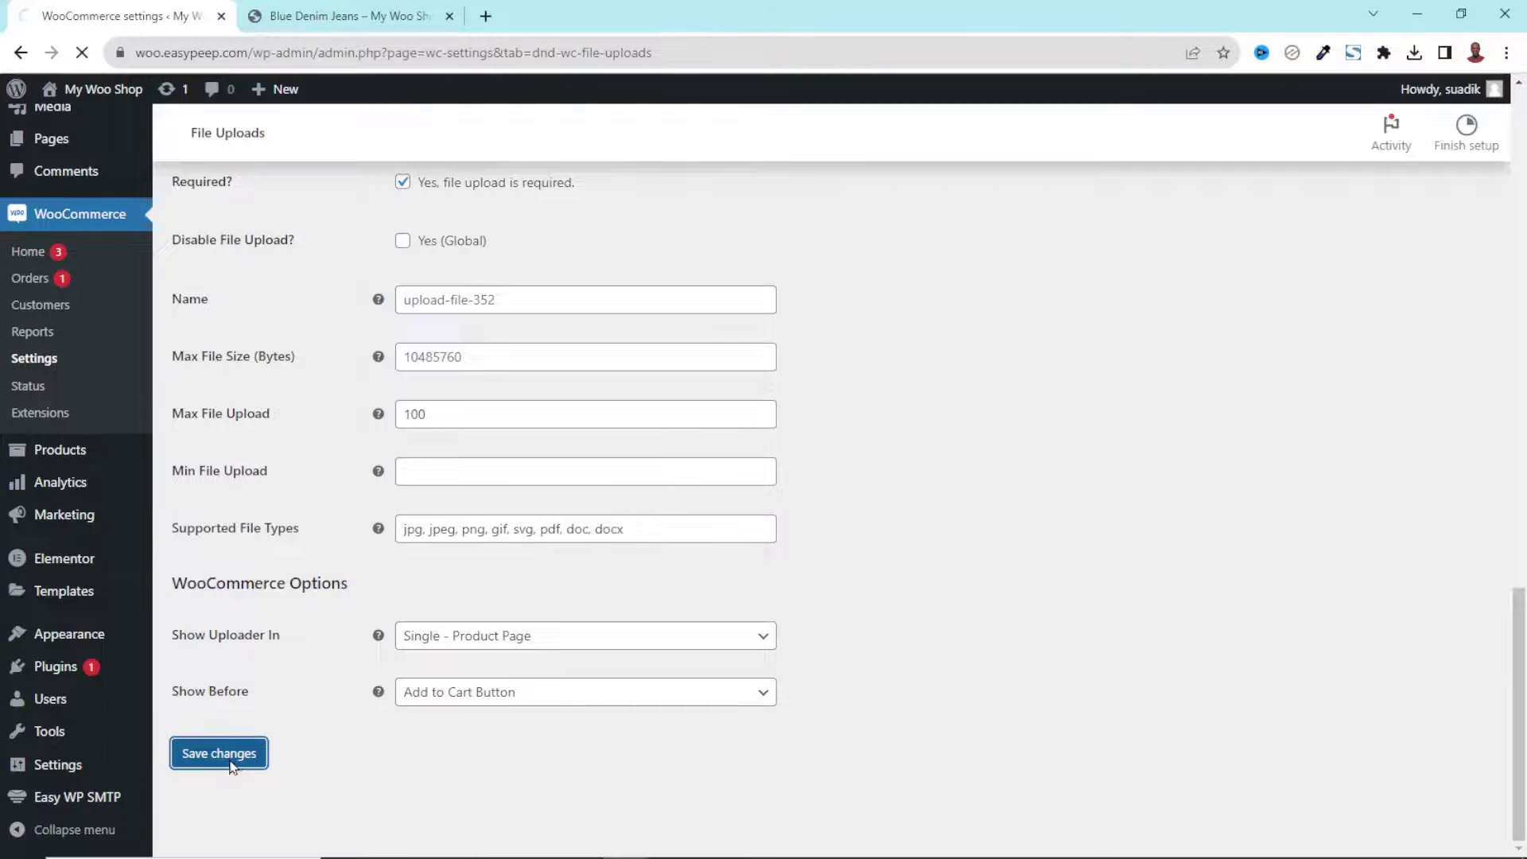
Step: Upload the CV Word document from Downloads on the Blue Denim Jeans page and add the product to the cart
{"action": "left_click", "coordinate": [337, 22]}
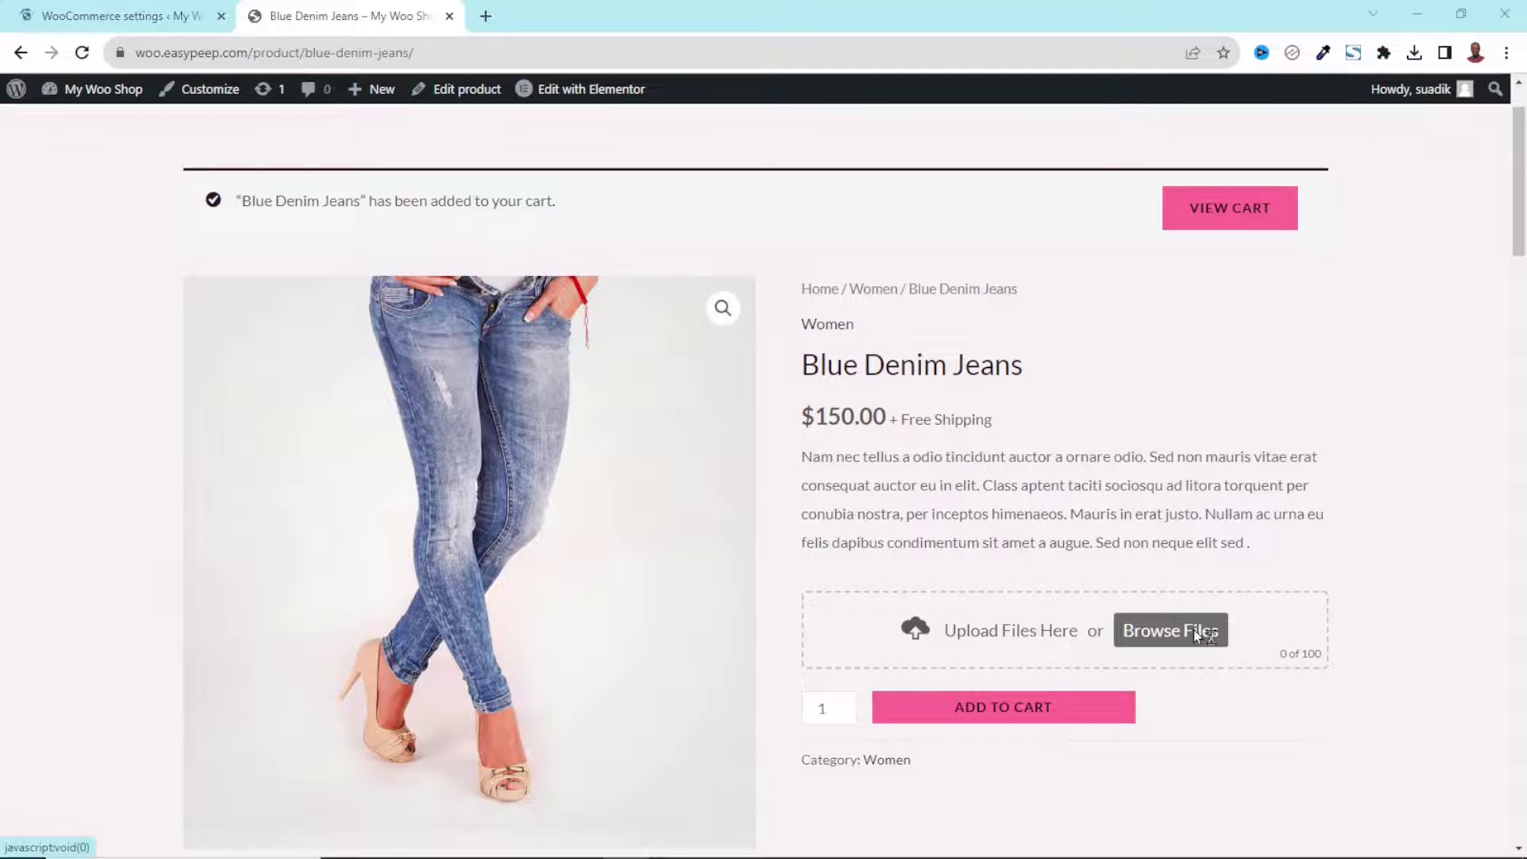
{"action": "left_click", "coordinate": [1193, 632]}
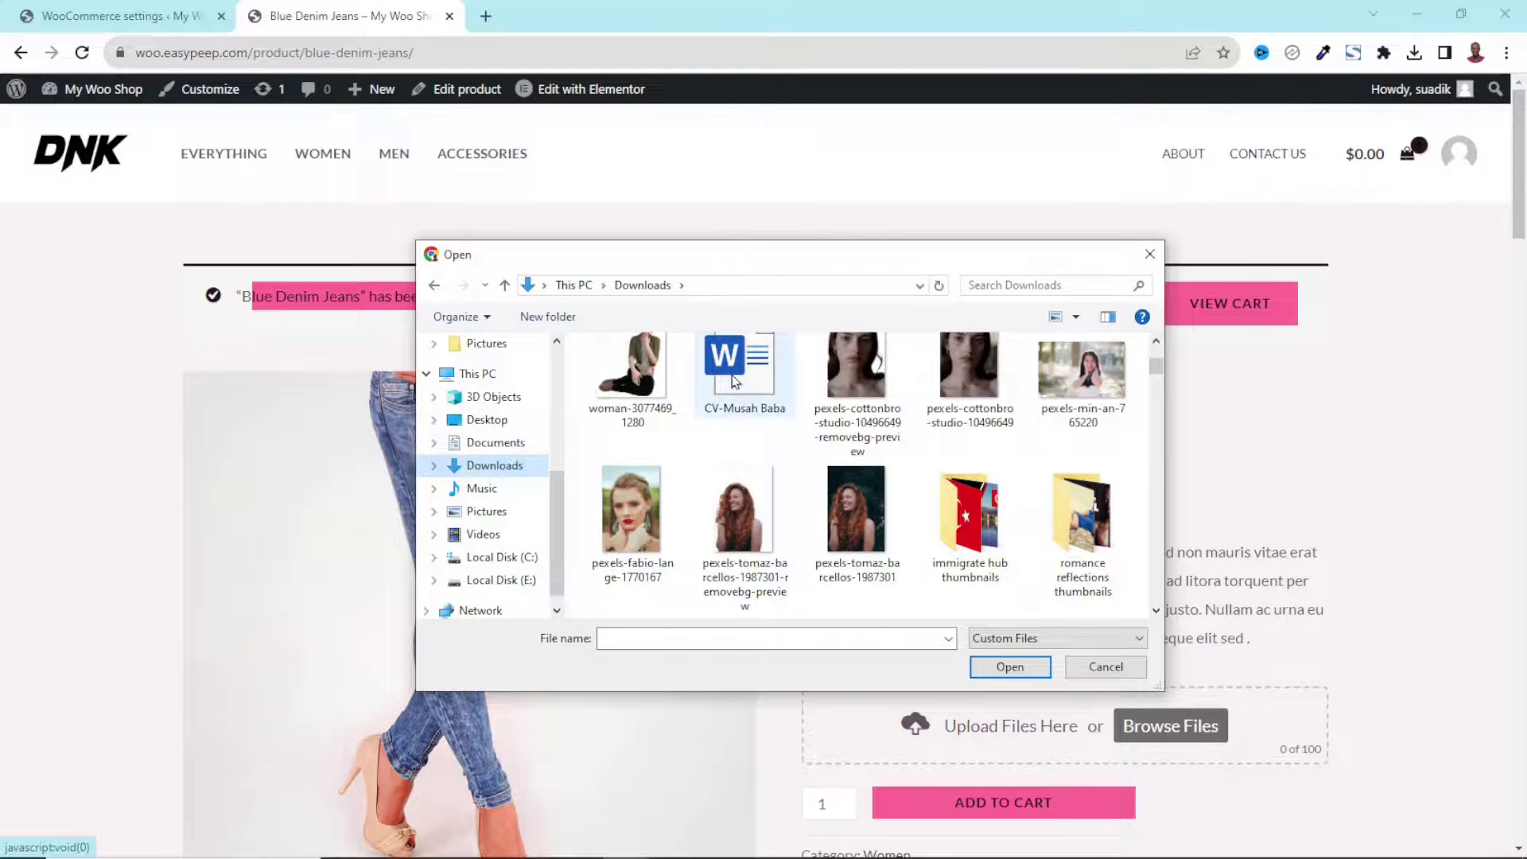
{"action": "left_click", "coordinate": [735, 382]}
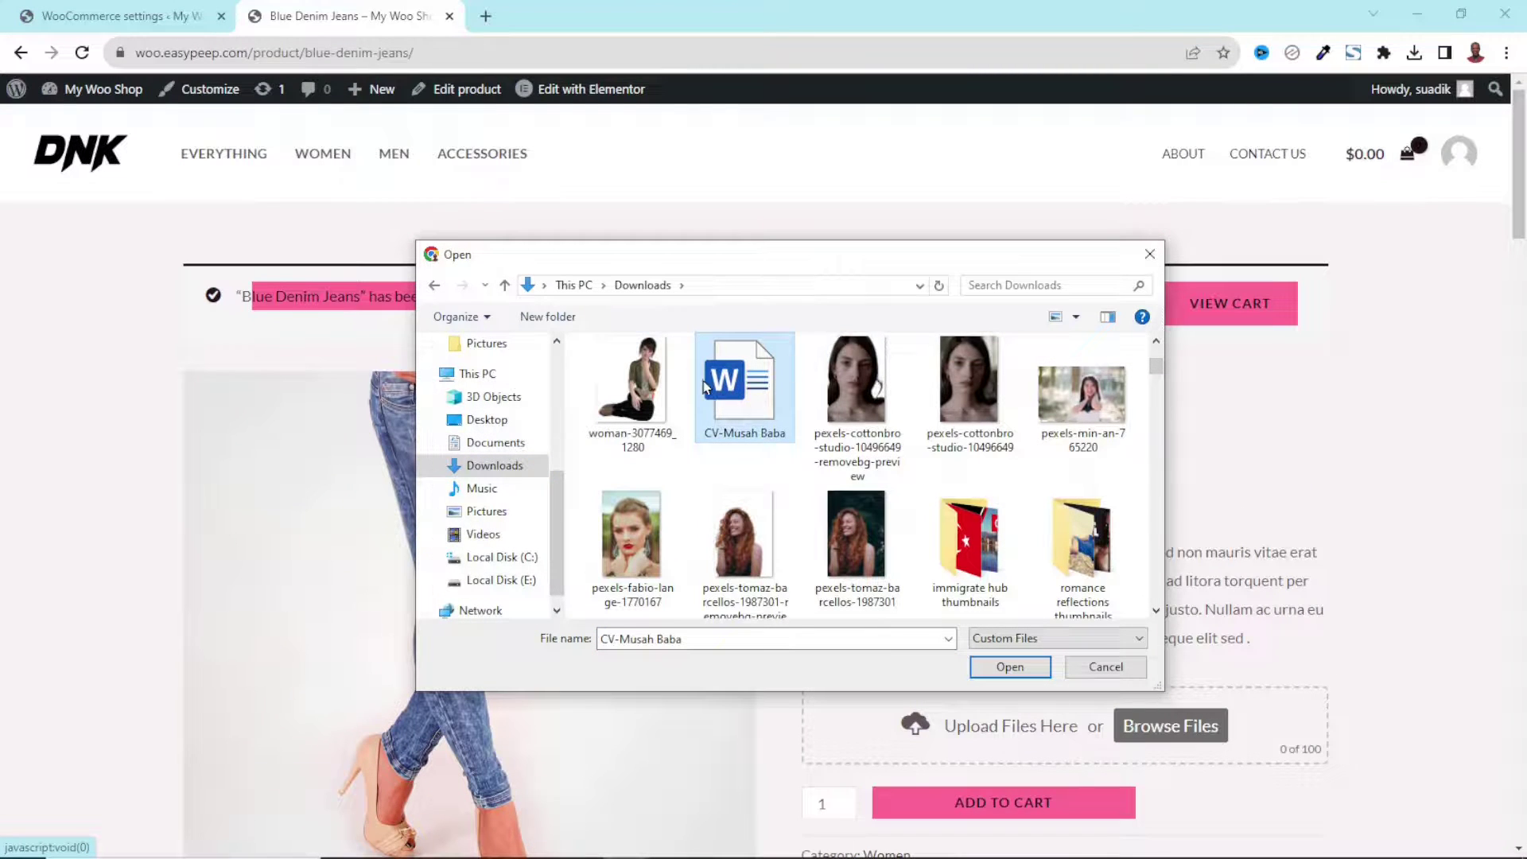
{"action": "left_click", "coordinate": [1010, 666]}
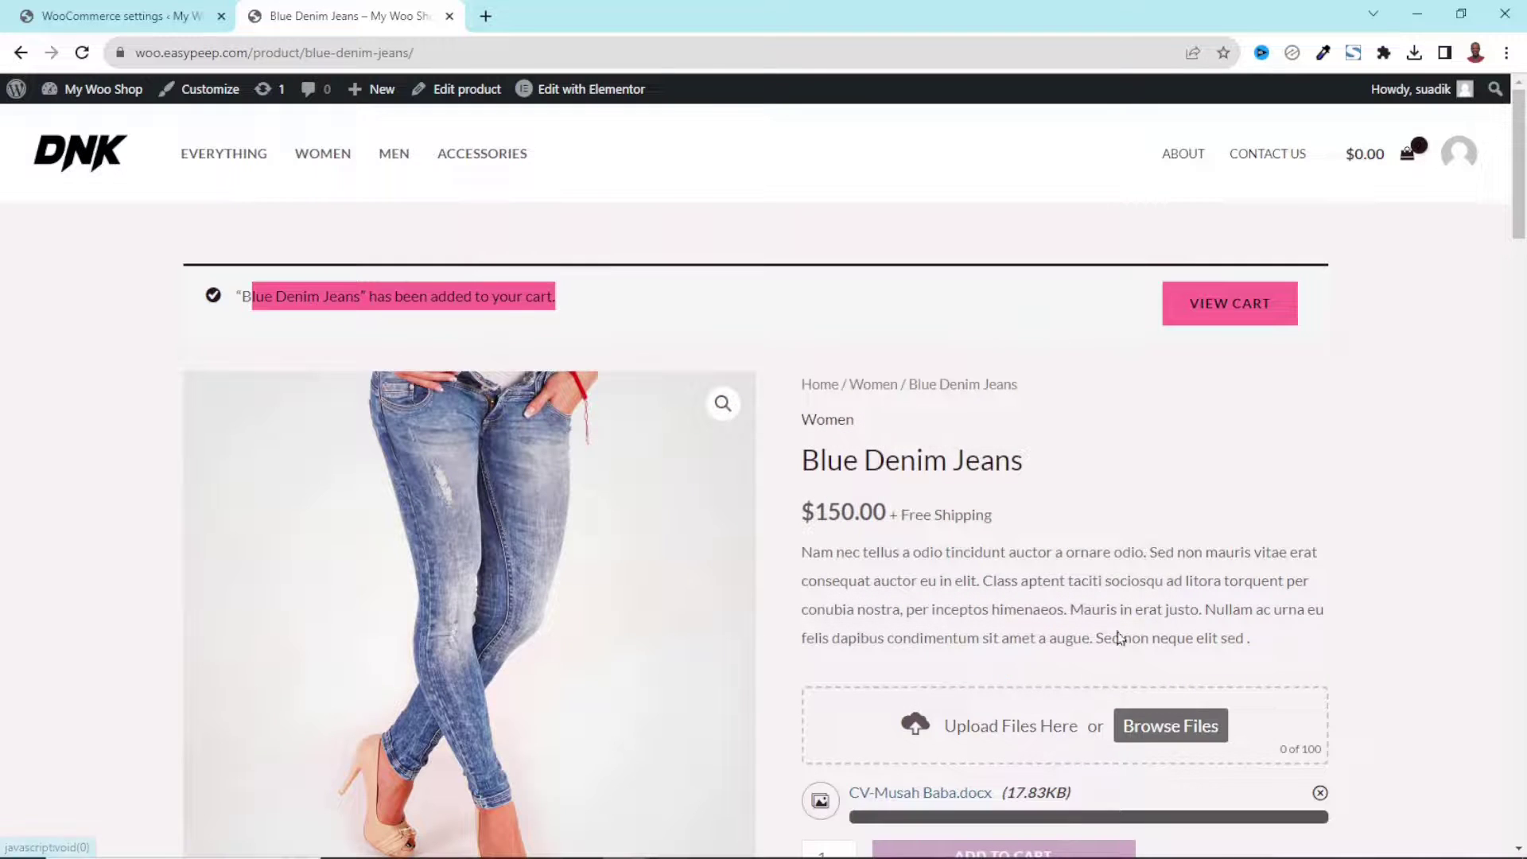
{"action": "scroll", "coordinate": [1388, 640], "scroll_direction": "down", "scroll_amount": 3}
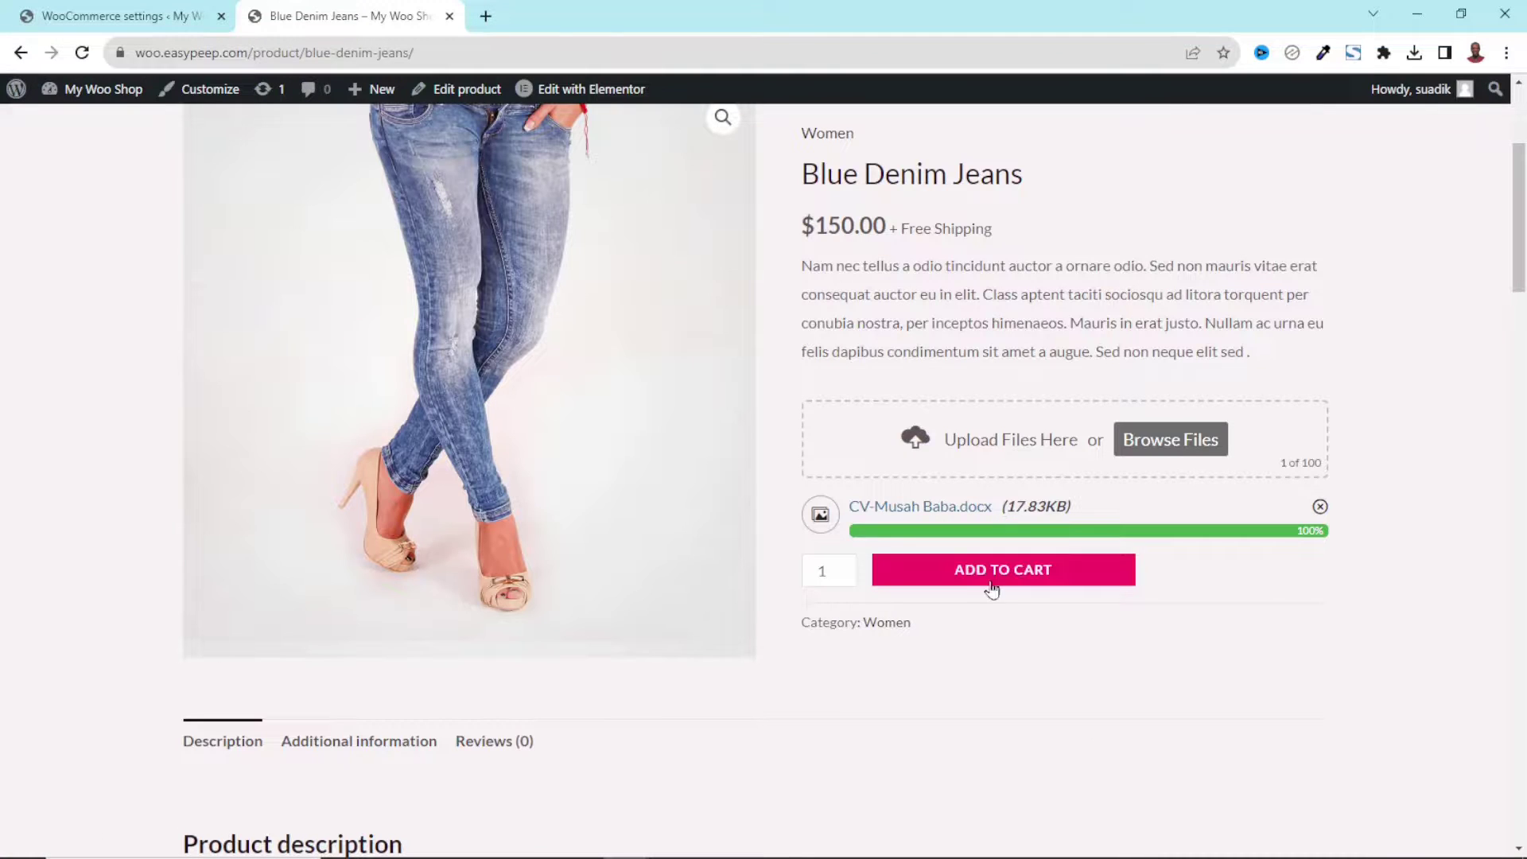
{"action": "left_click", "coordinate": [988, 587]}
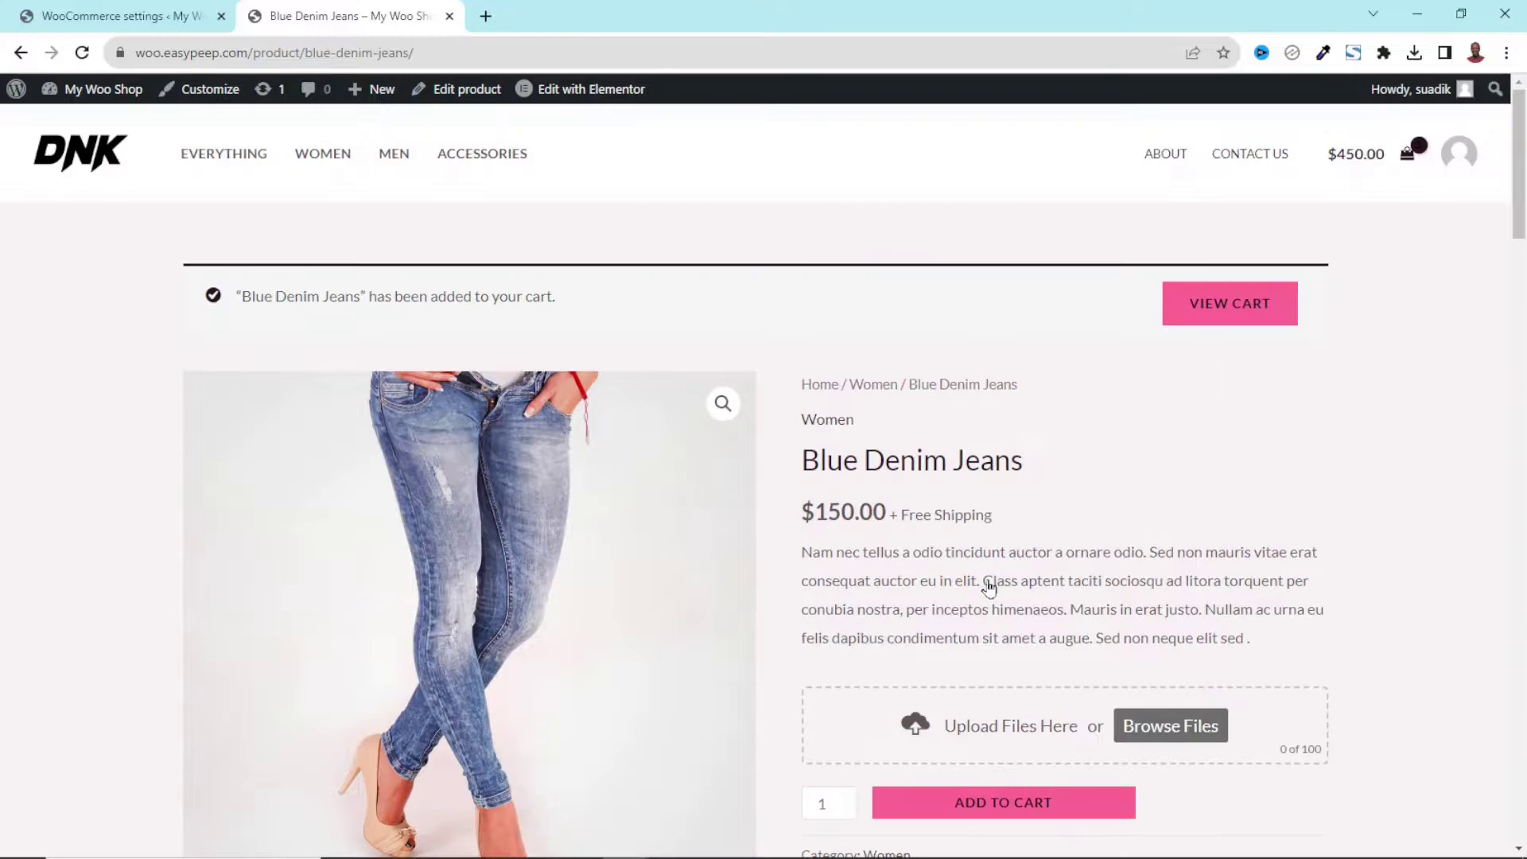
Step: Check out the shopping cart with the uploaded document and place the order
{"action": "left_click", "coordinate": [1412, 167]}
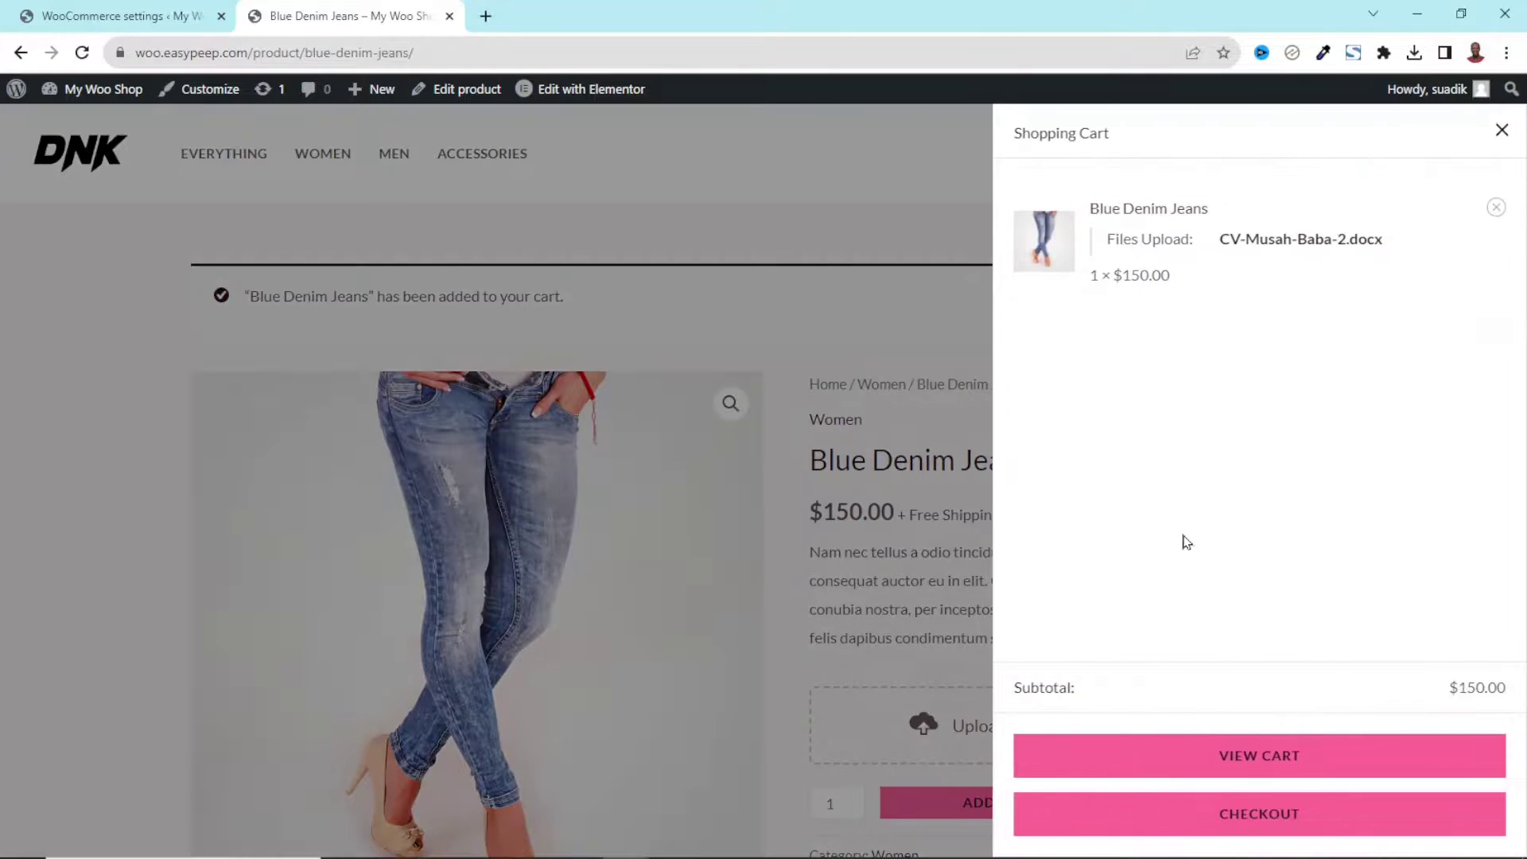
{"action": "left_click", "coordinate": [1248, 816]}
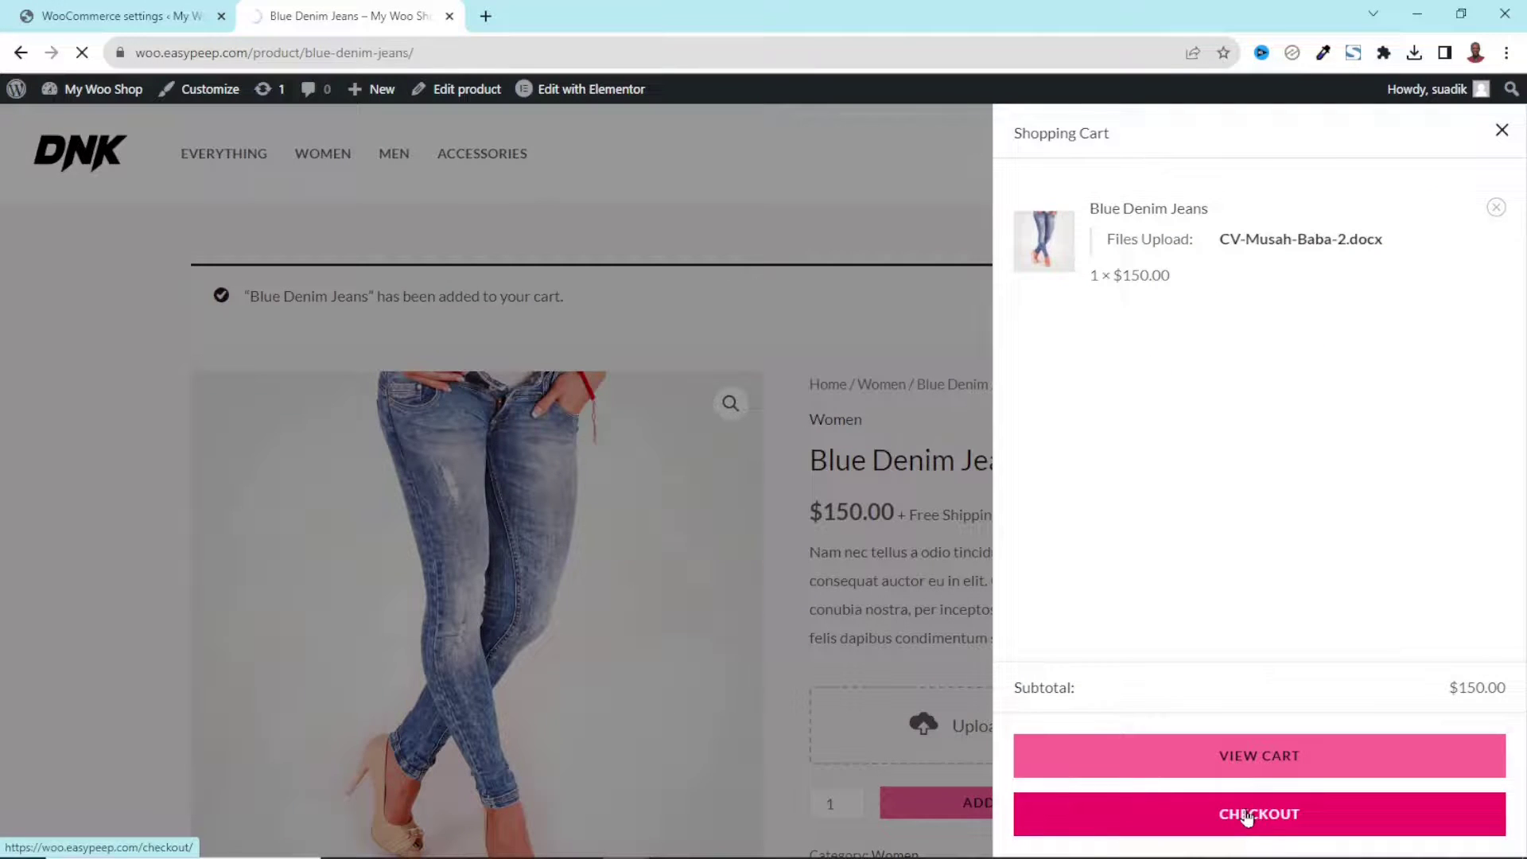
{"action": "scroll", "coordinate": [1252, 654], "scroll_direction": "down", "scroll_amount": 10}
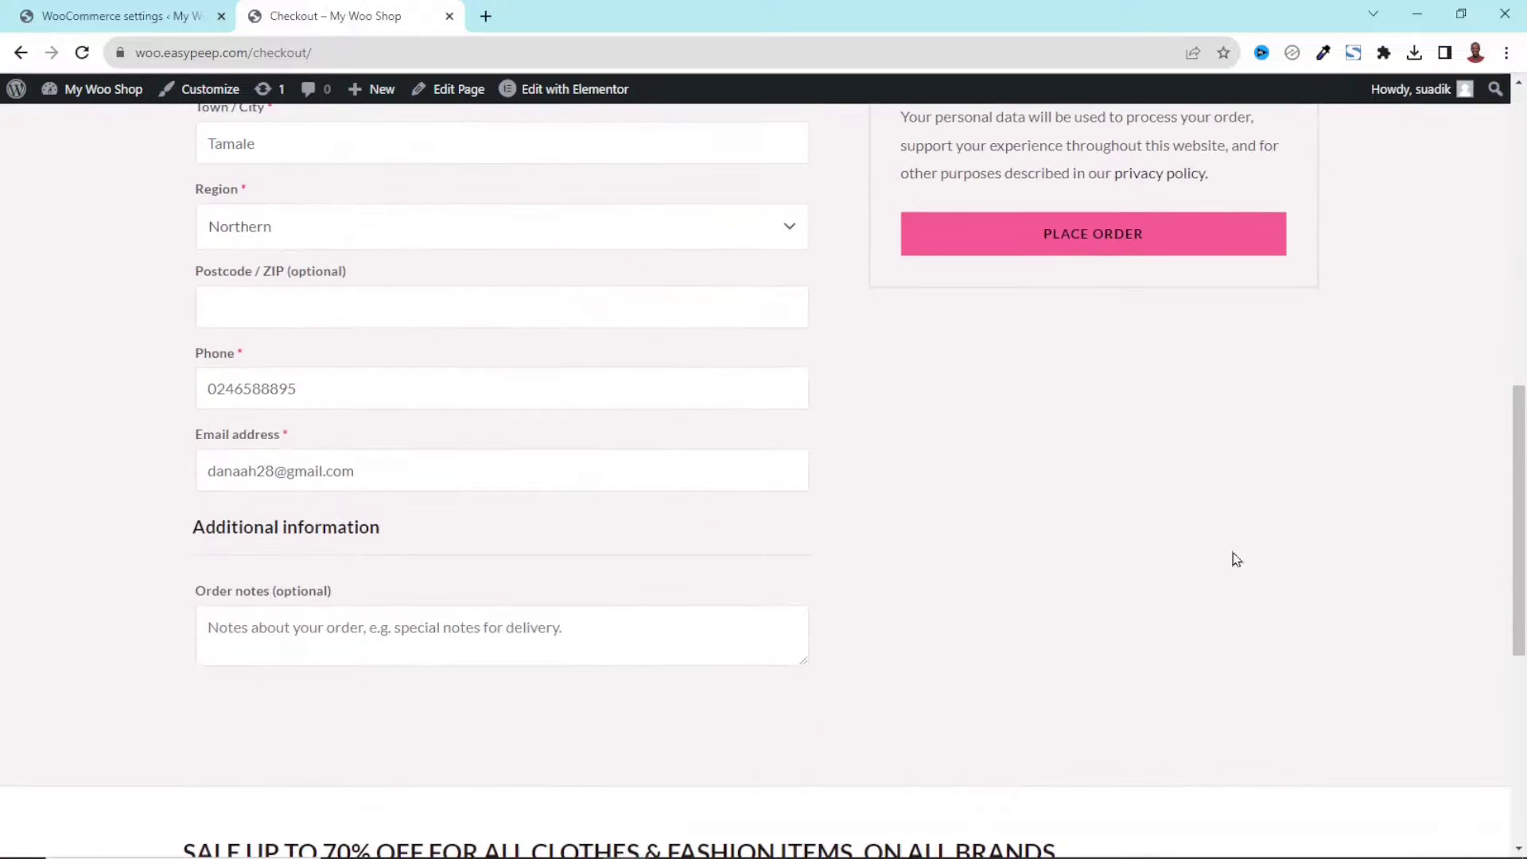
{"action": "left_click", "coordinate": [1125, 243]}
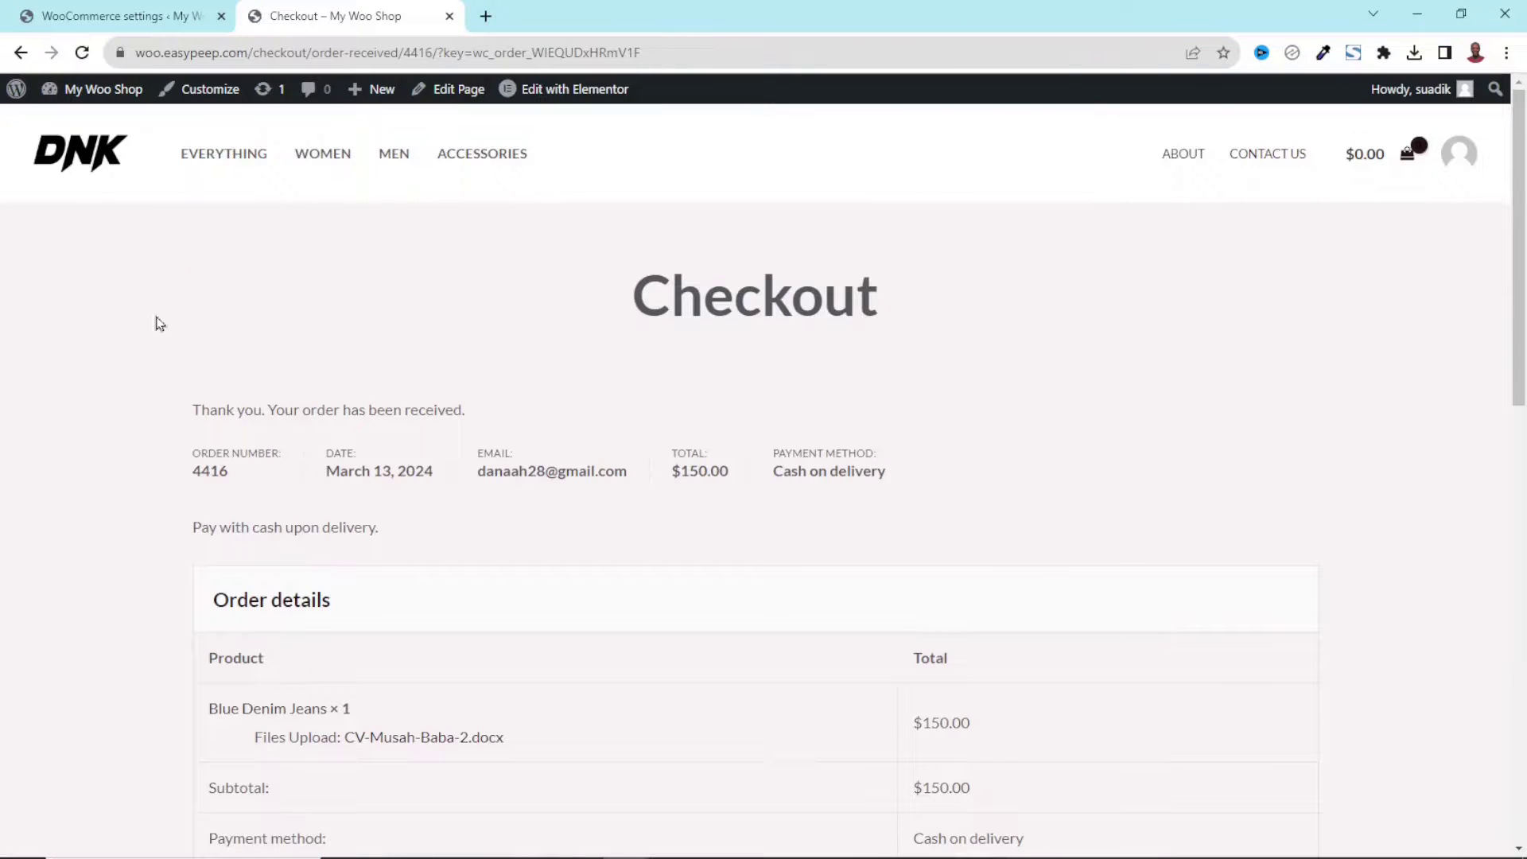
Step: Open the newest processing order in the WooCommerce orders, download its uploaded Word document and check the browser's downloads
{"action": "left_click", "coordinate": [105, 18]}
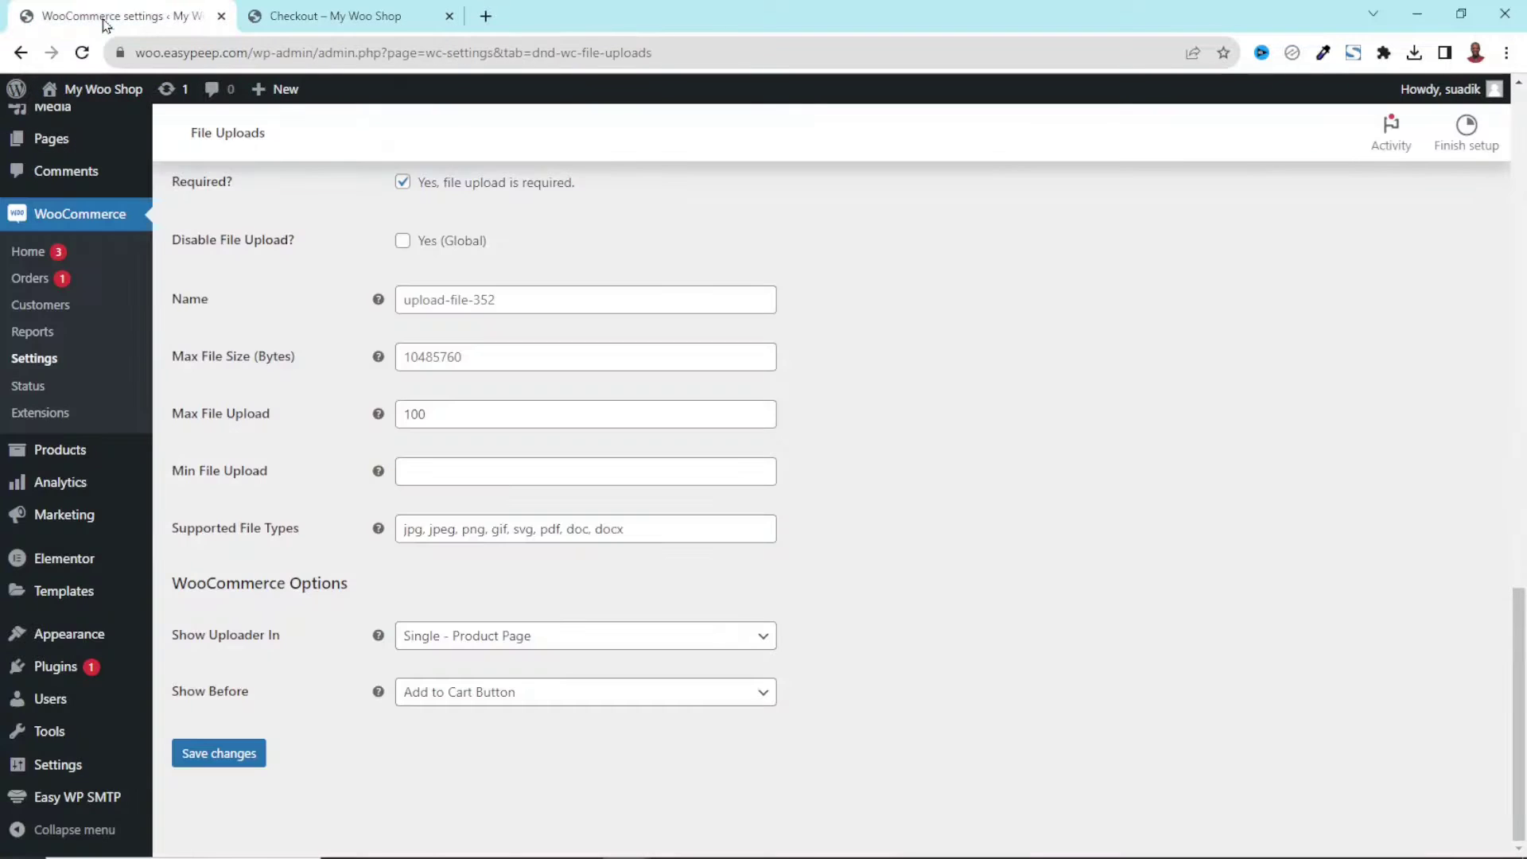
{"action": "left_click", "coordinate": [29, 278]}
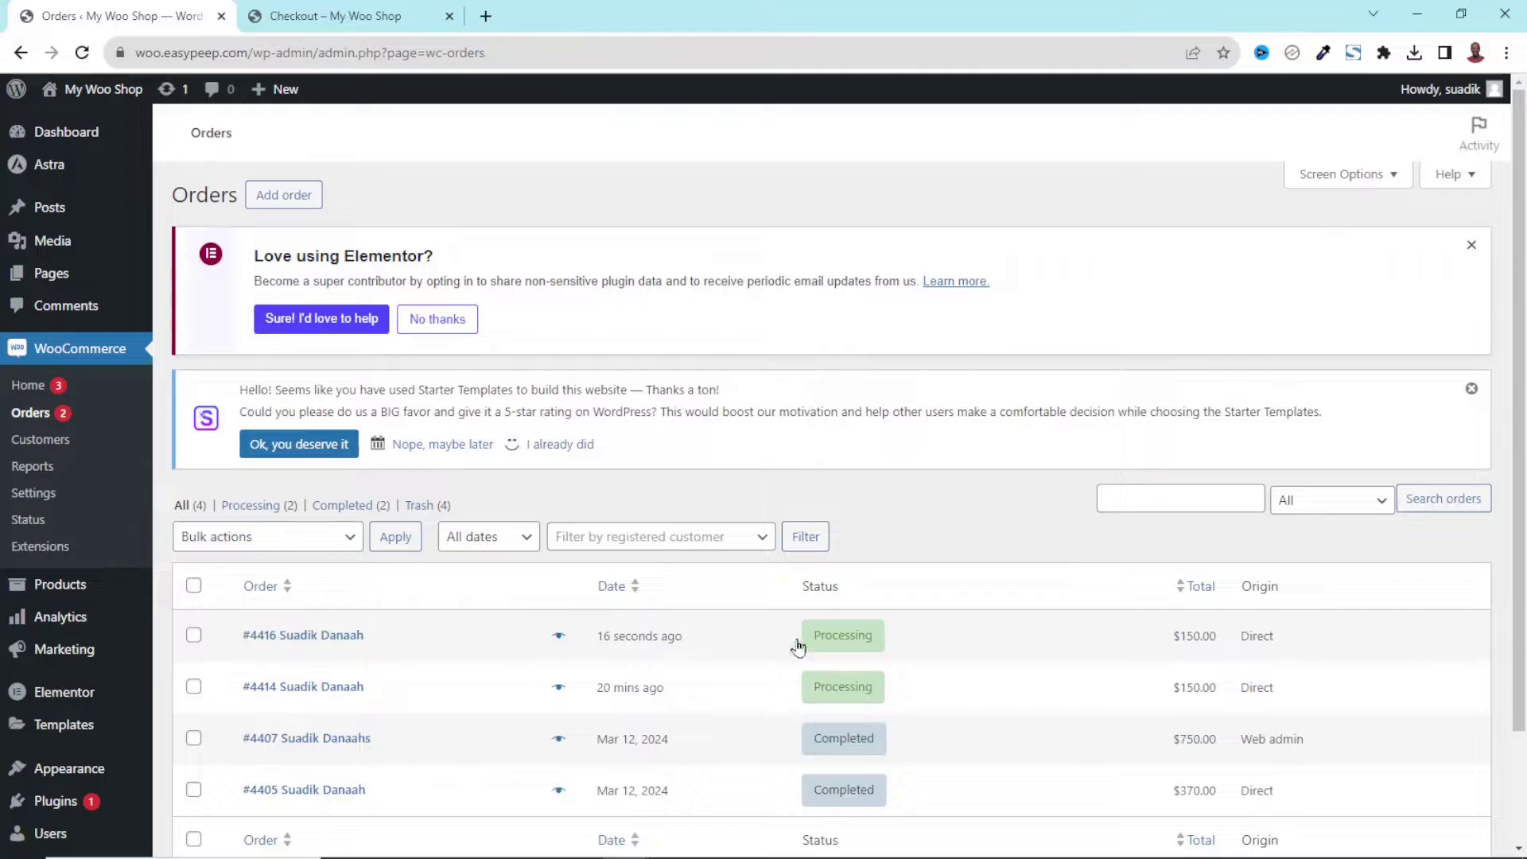
{"action": "left_click", "coordinate": [848, 642]}
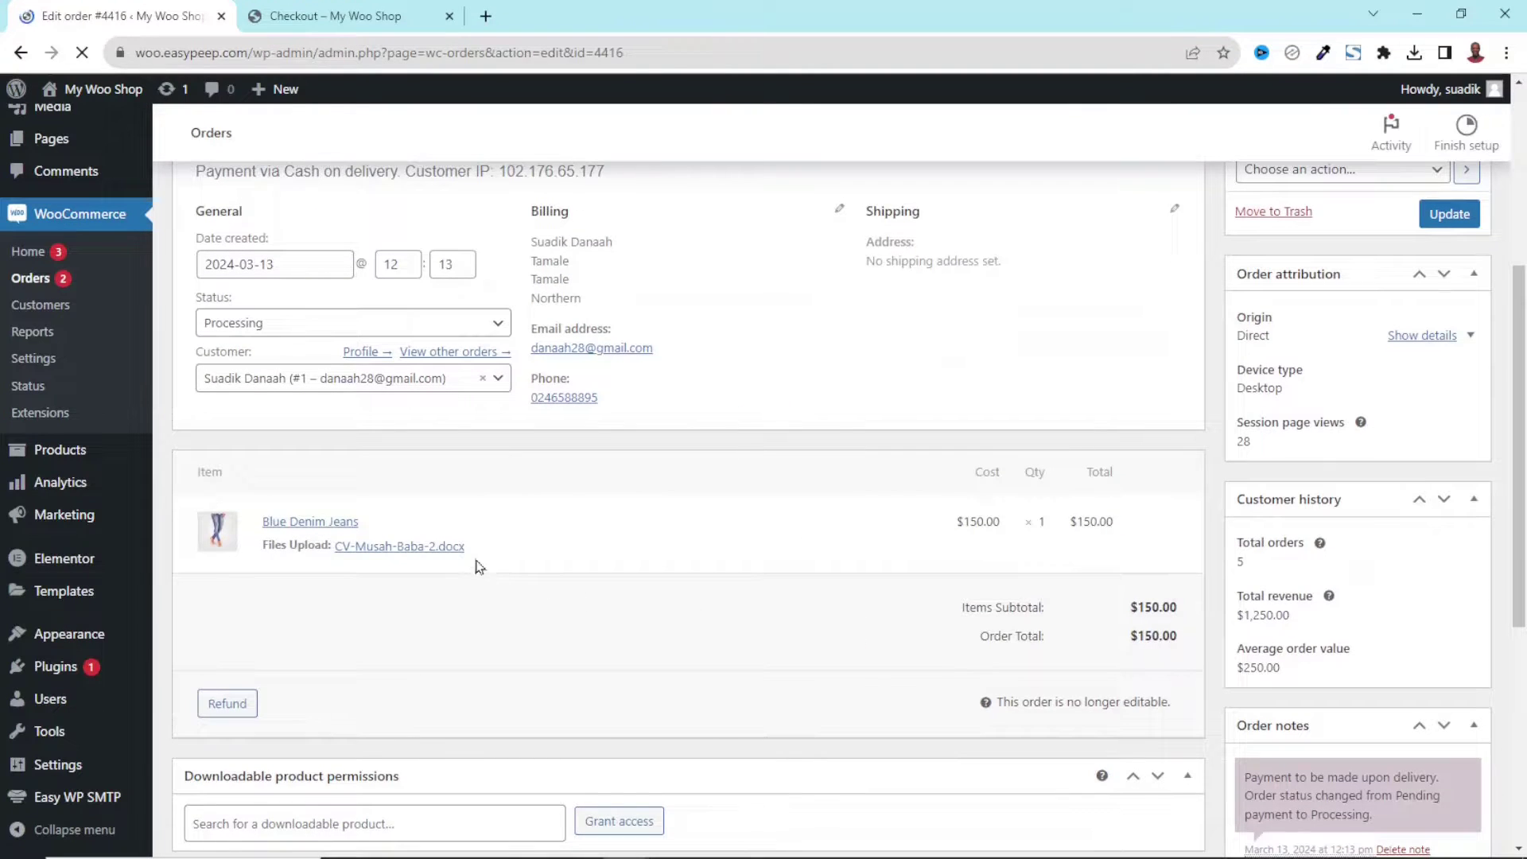
{"action": "left_click_drag", "start_coordinate": [469, 557], "coordinate": [389, 559]}
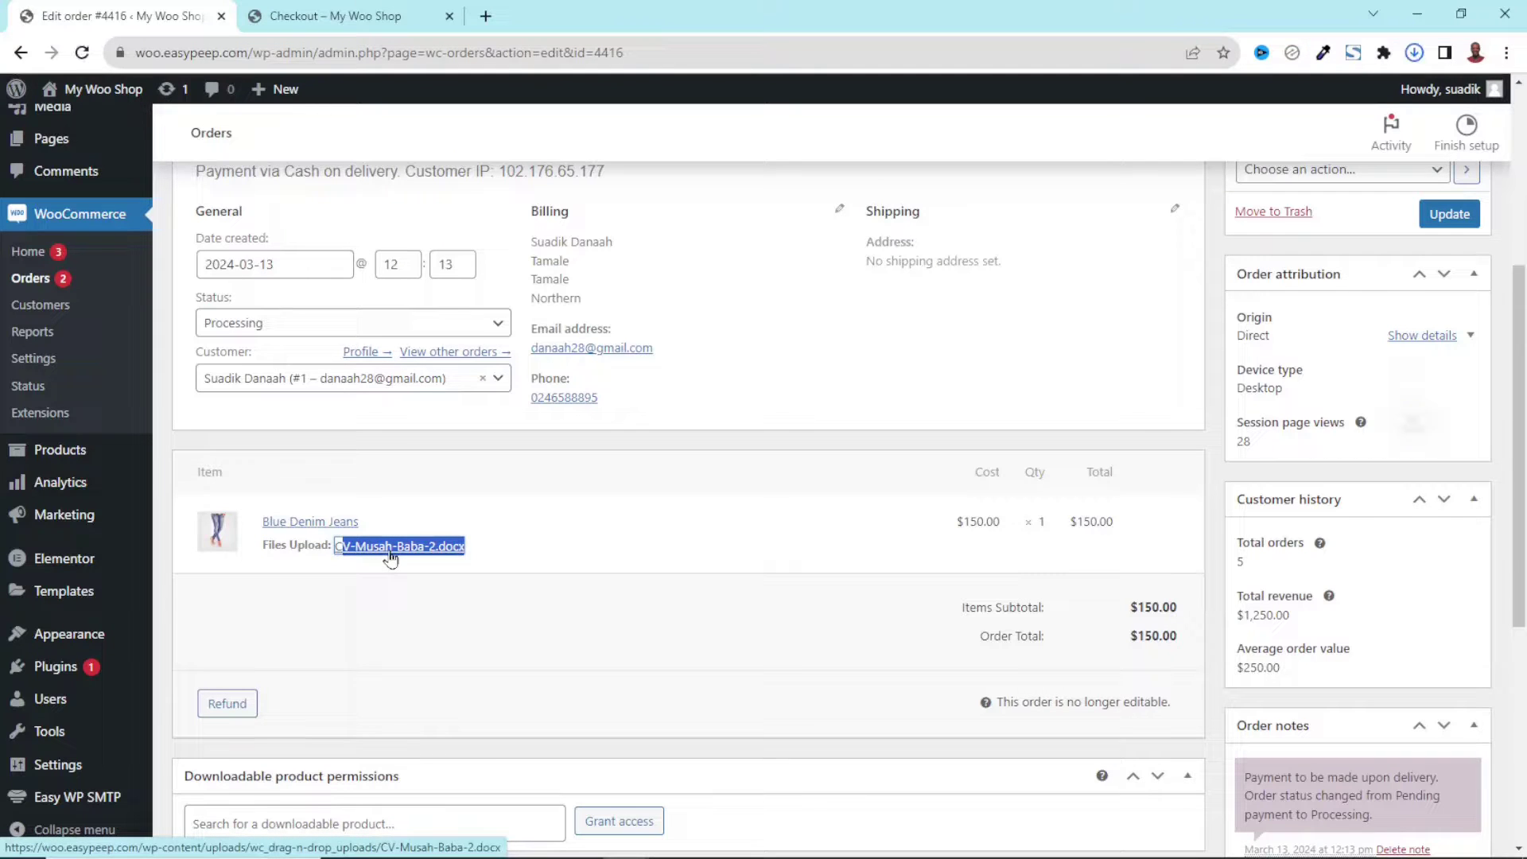
{"action": "left_click", "coordinate": [1415, 53]}
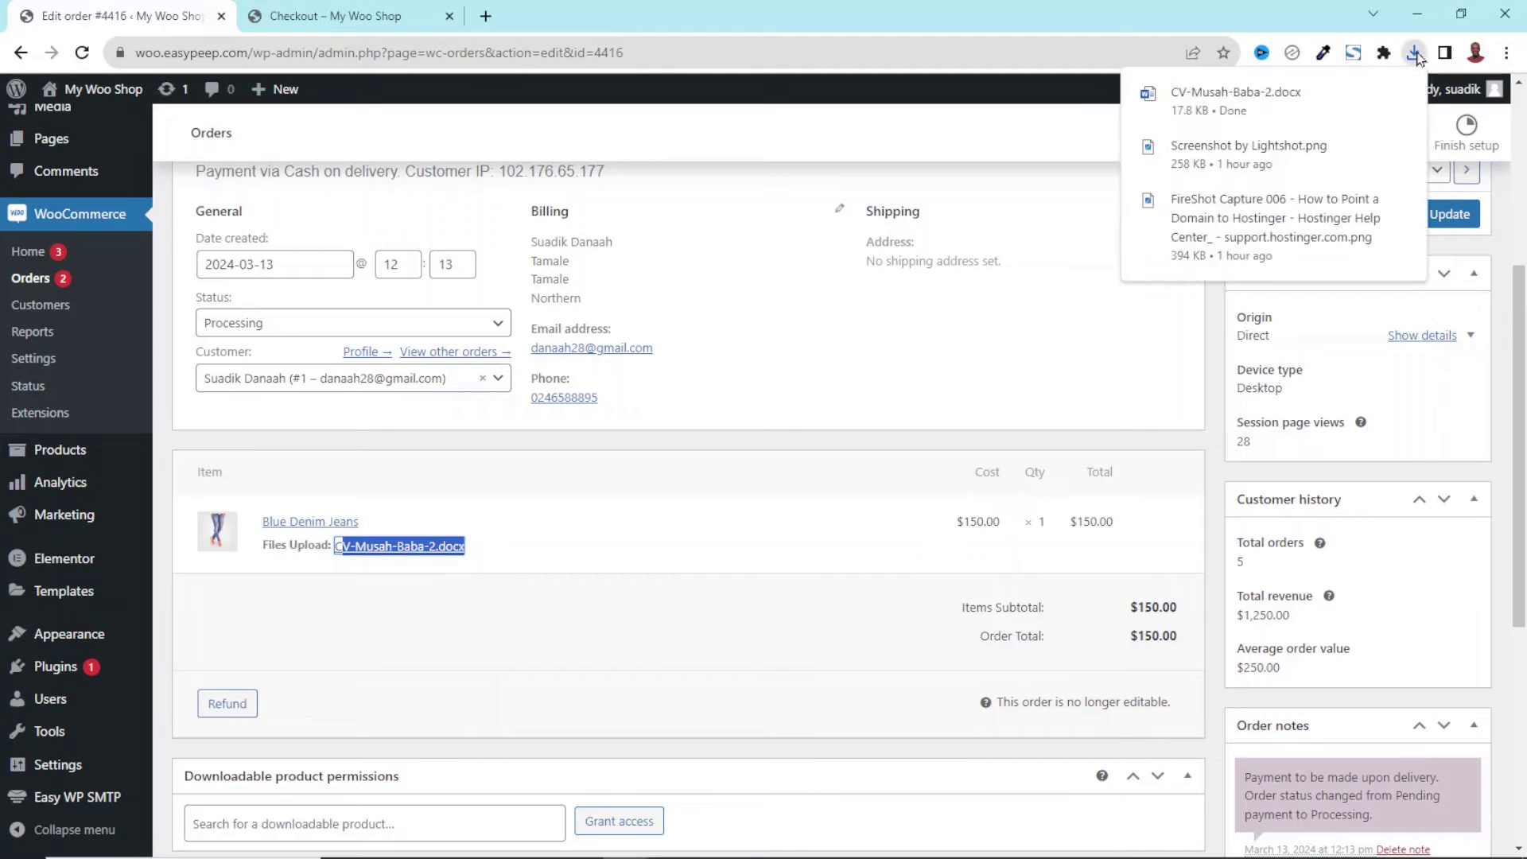
{"action": "left_click", "coordinate": [501, 513]}
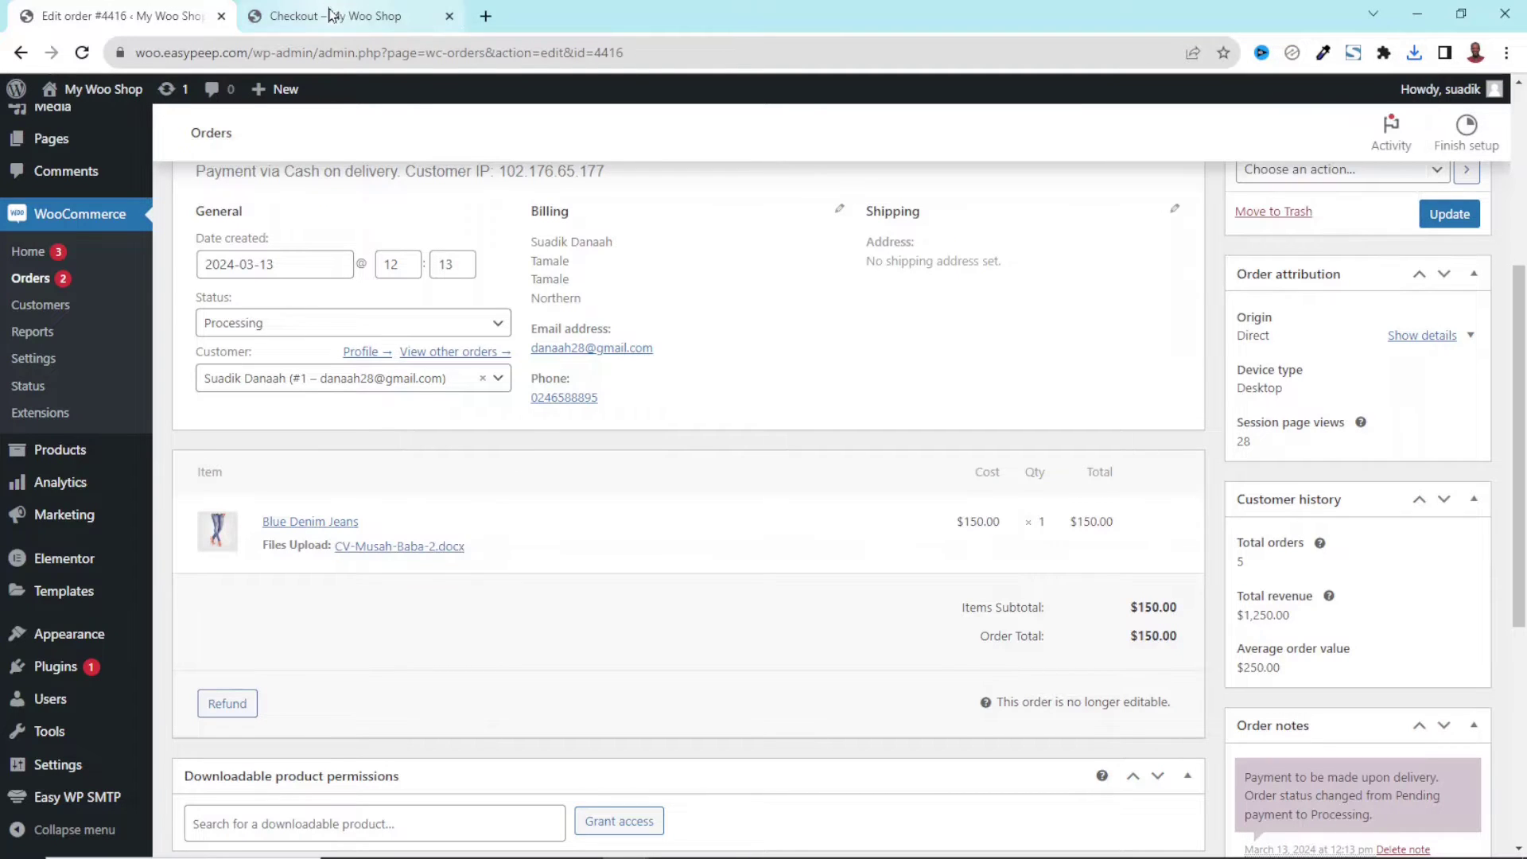
Step: Return to the storefront and open the Everything product listing
{"action": "left_click", "coordinate": [398, 11]}
{"action": "left_click", "coordinate": [225, 159]}
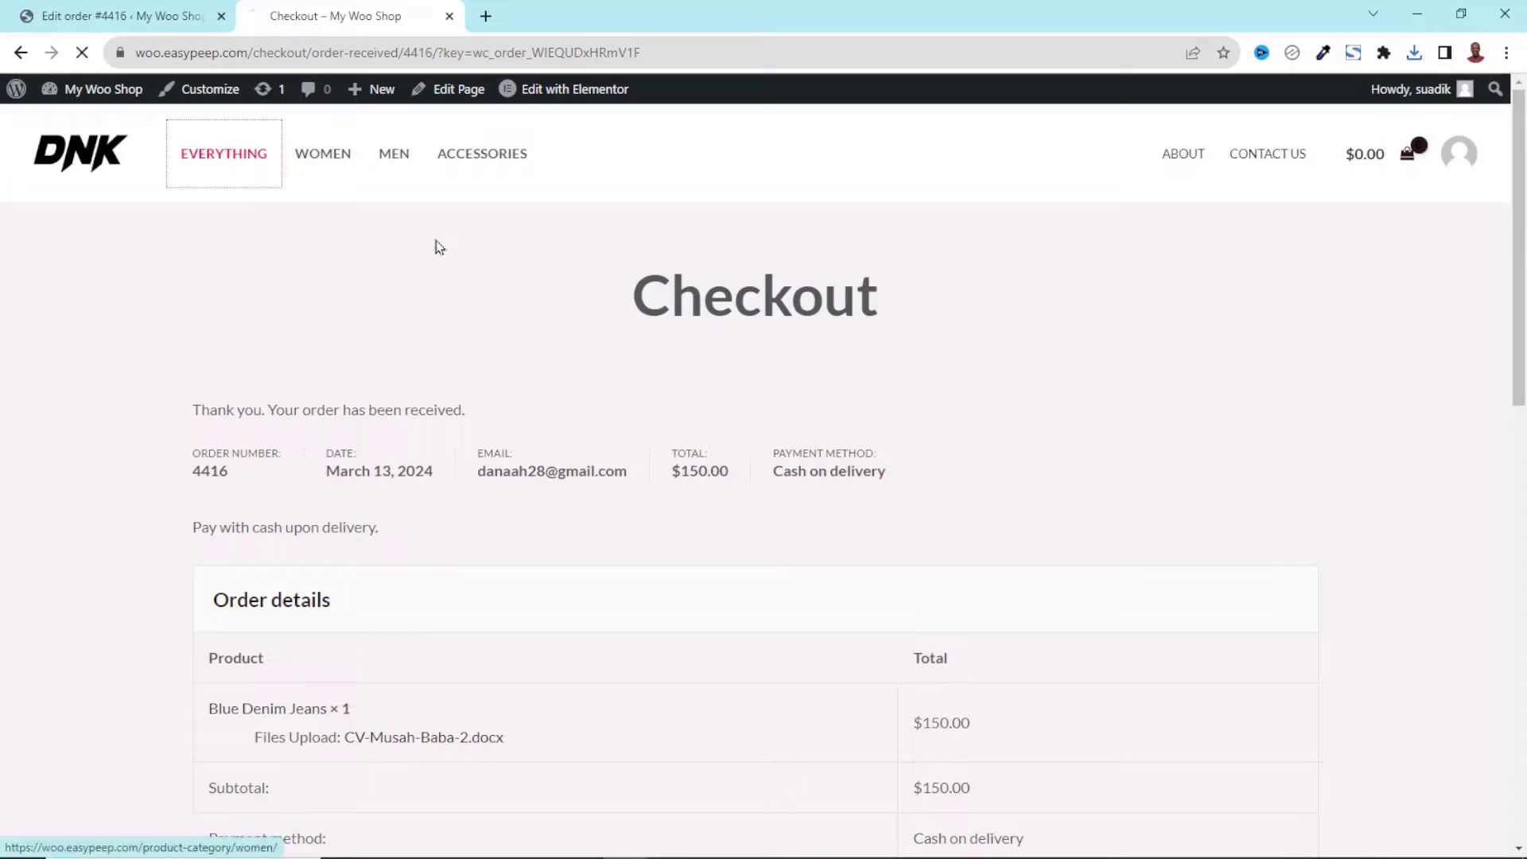